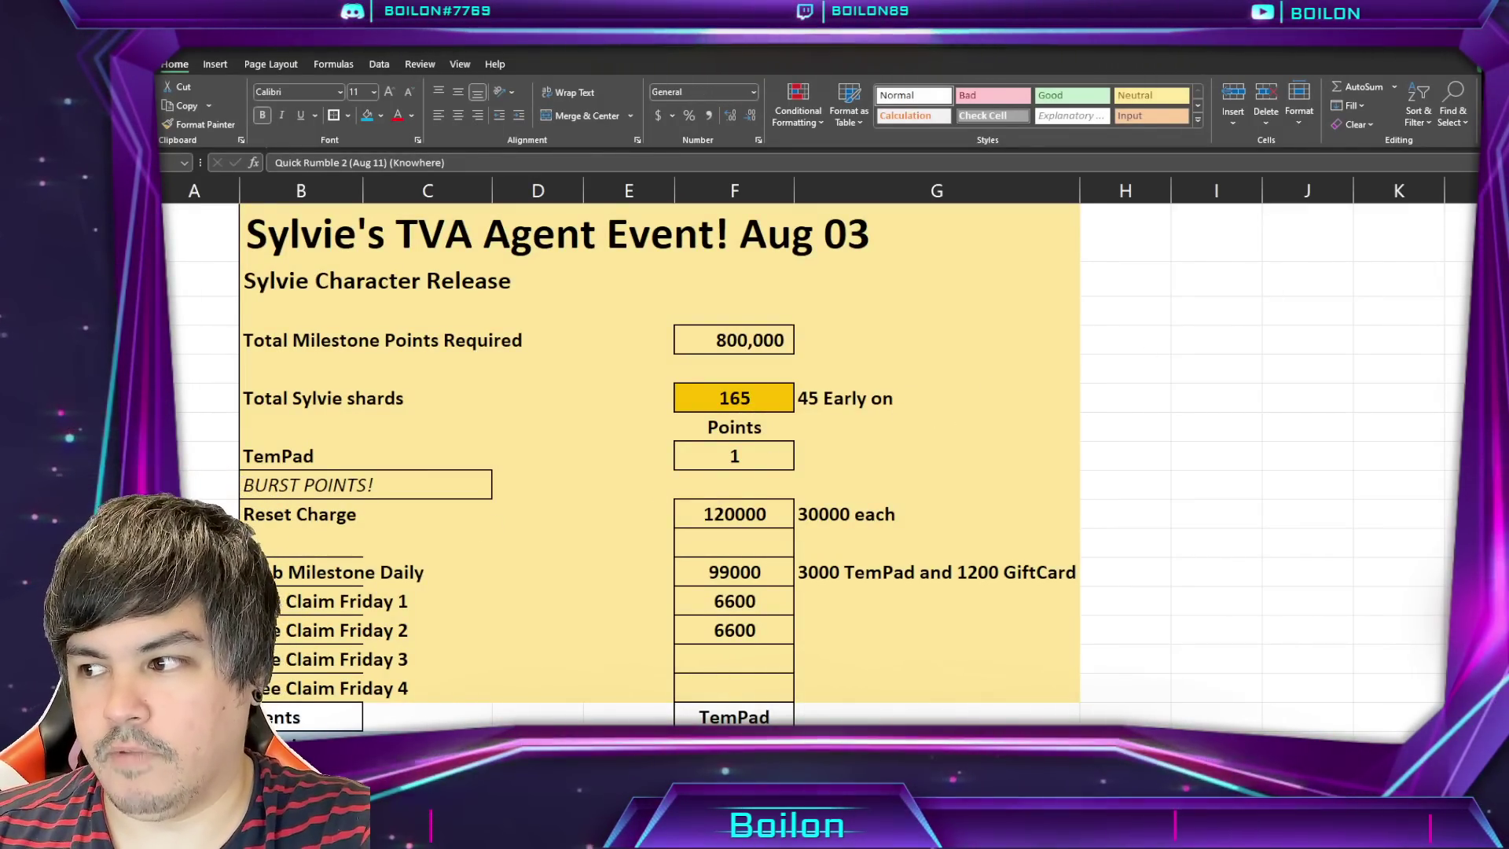
Step: Switch from the event sheet to the game and look up the achievement for opening Reset Charge Receptacles
scroll(621, 463, down, 1)
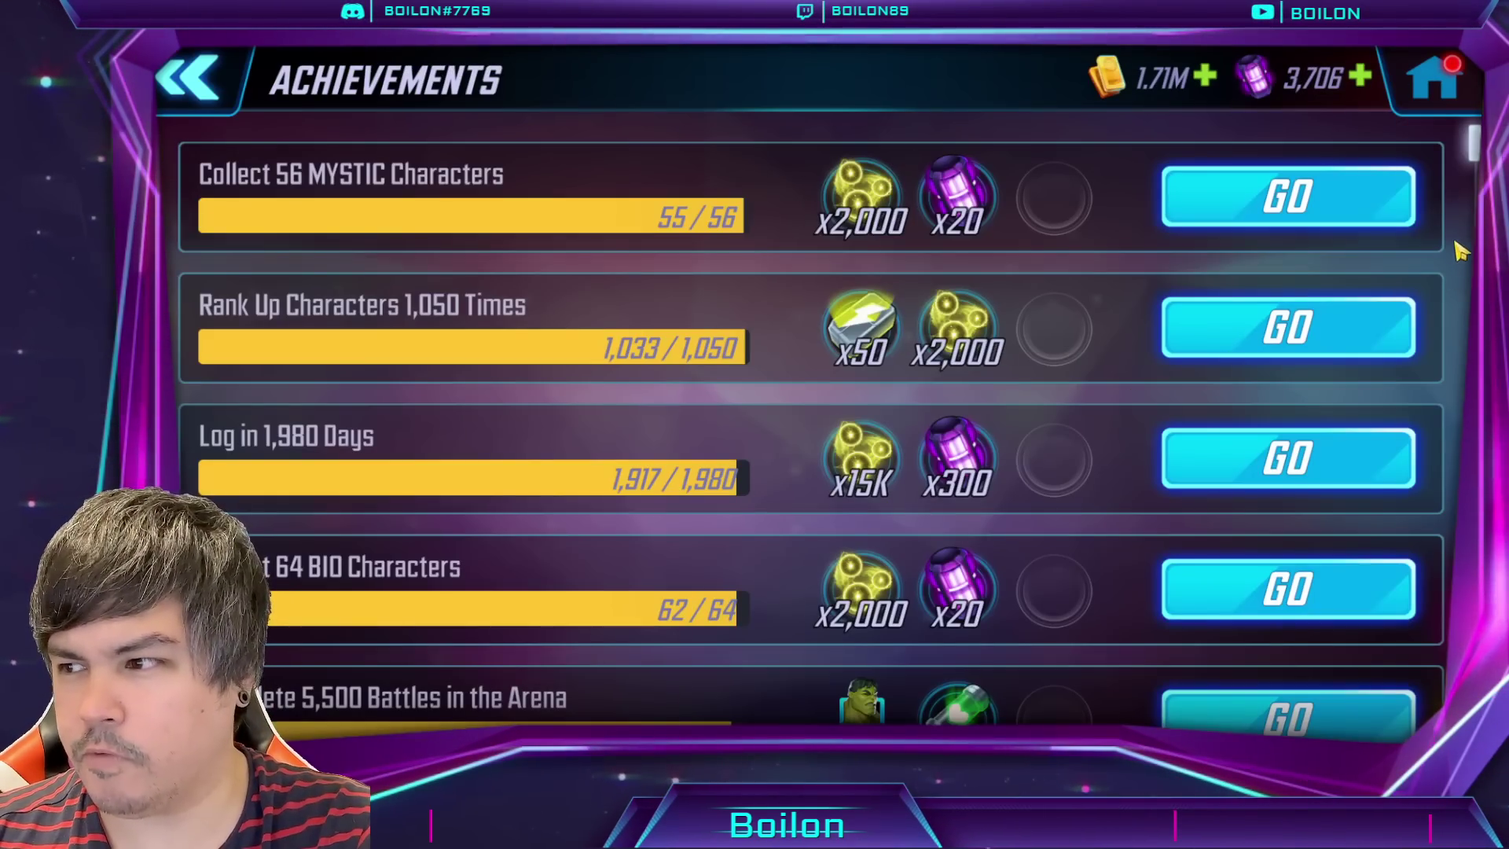
scroll(1456, 421, down, 5)
scroll(1456, 420, down, 6)
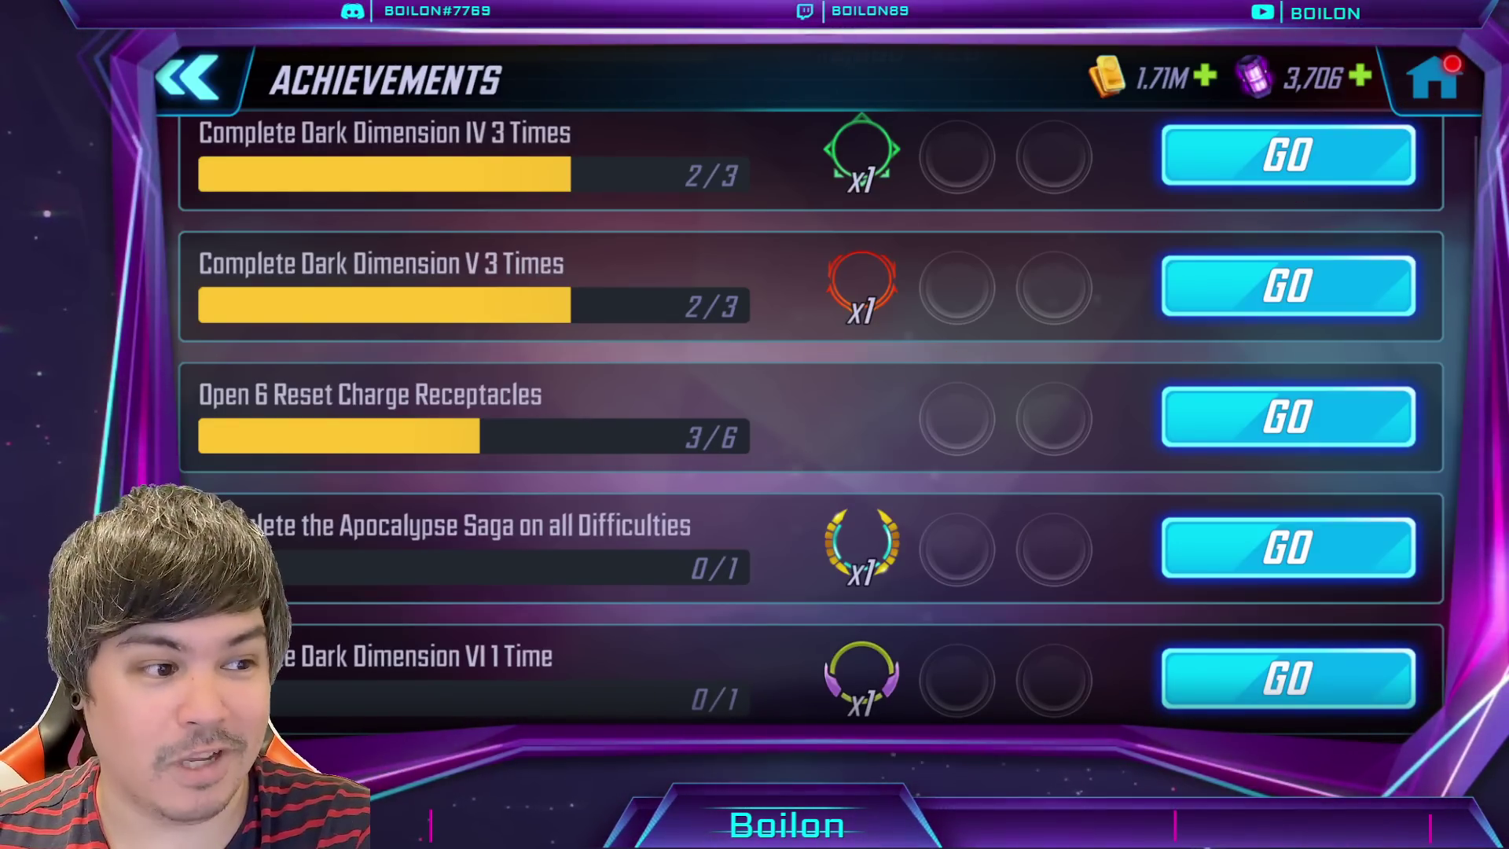
Step: Return to Excel and review the Sylvie event's TemPad points down to the F2P Sub Total formula
key(alt+Tab)
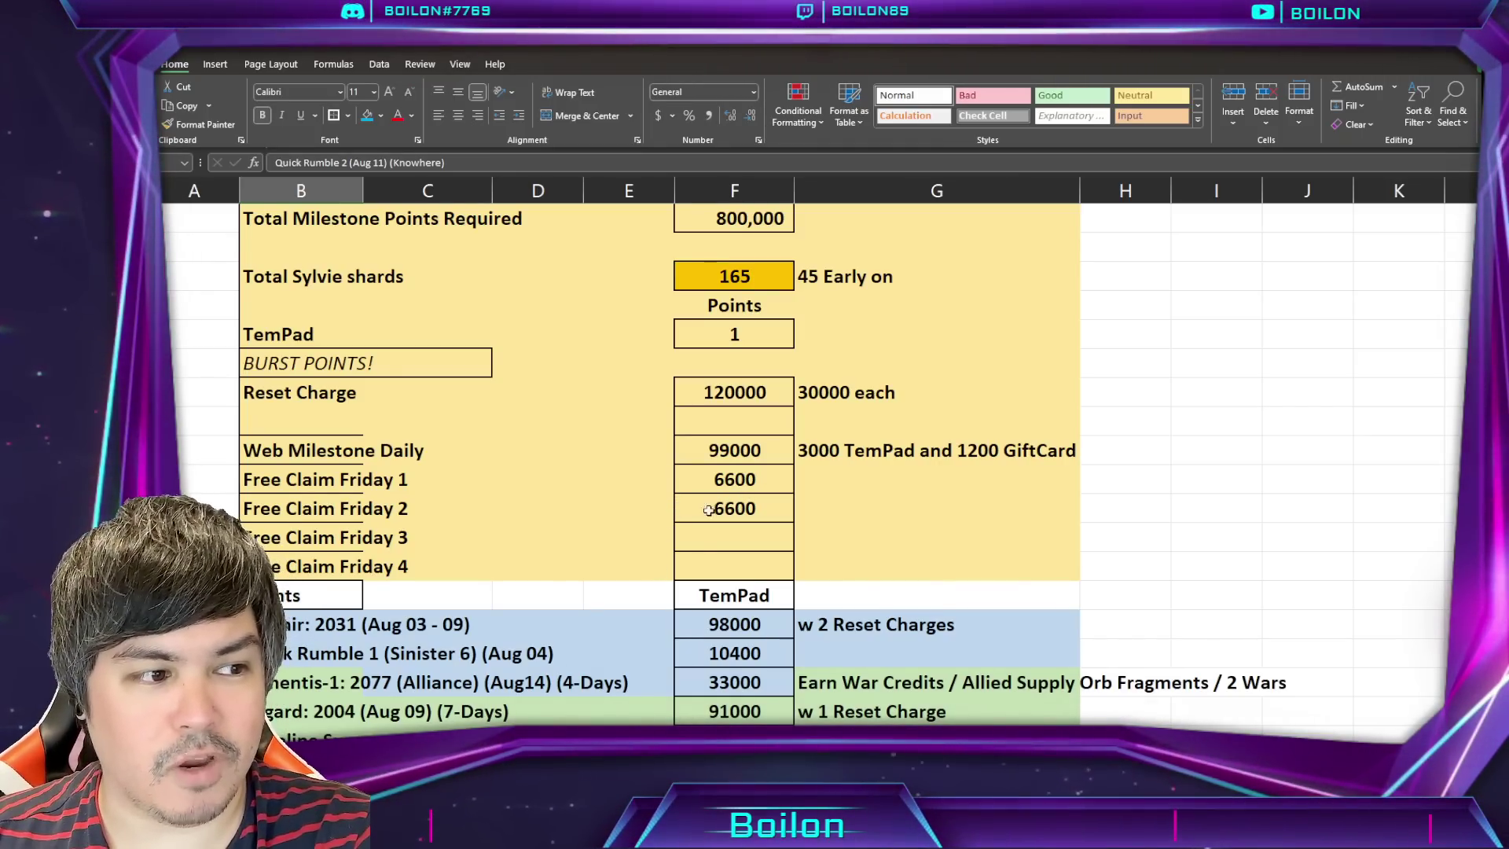
scroll(688, 551, down, 2)
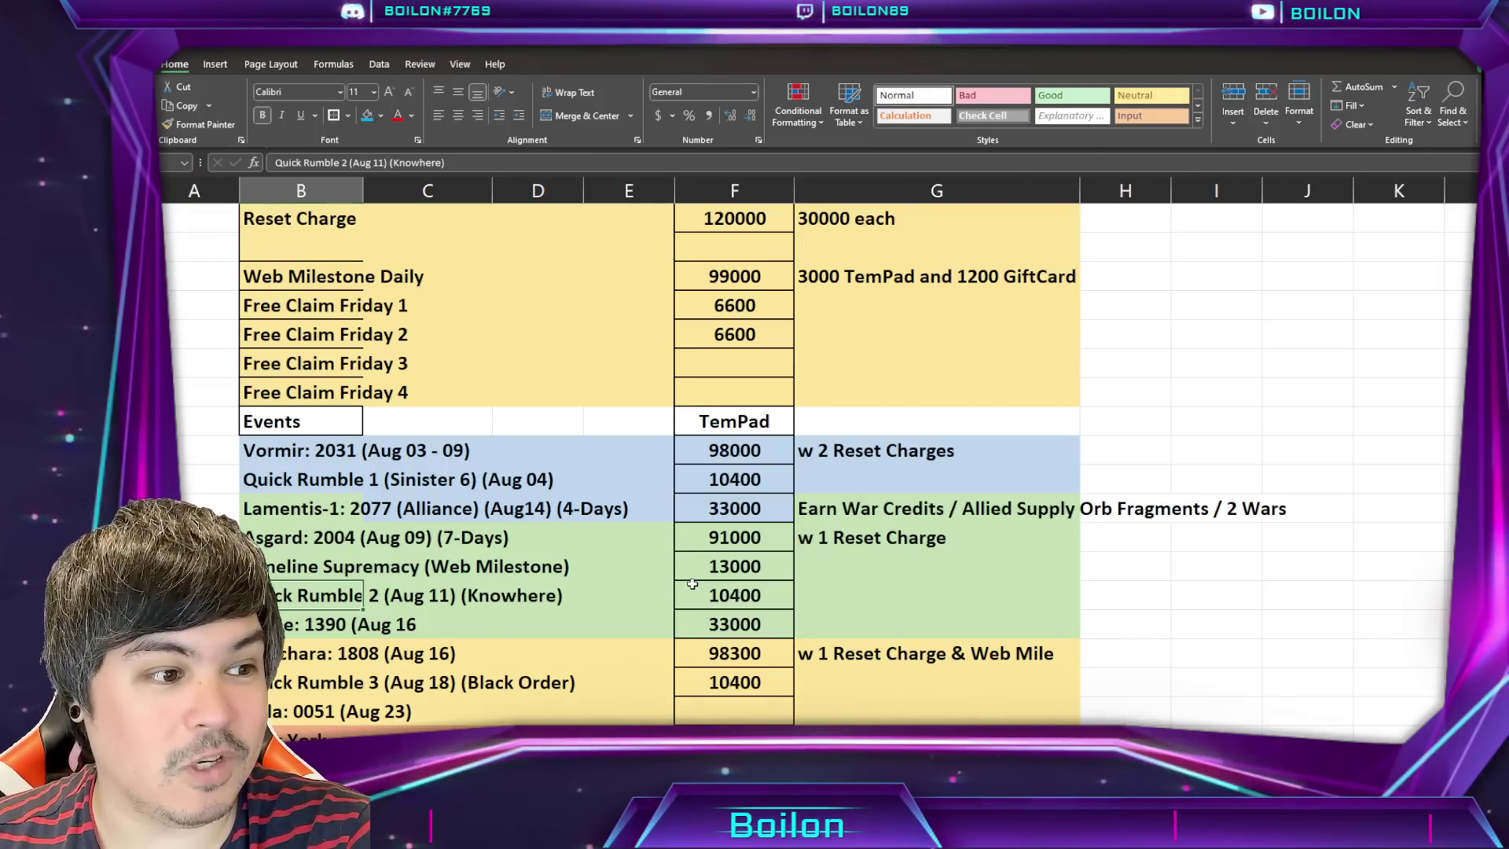
scroll(650, 575, down, 2)
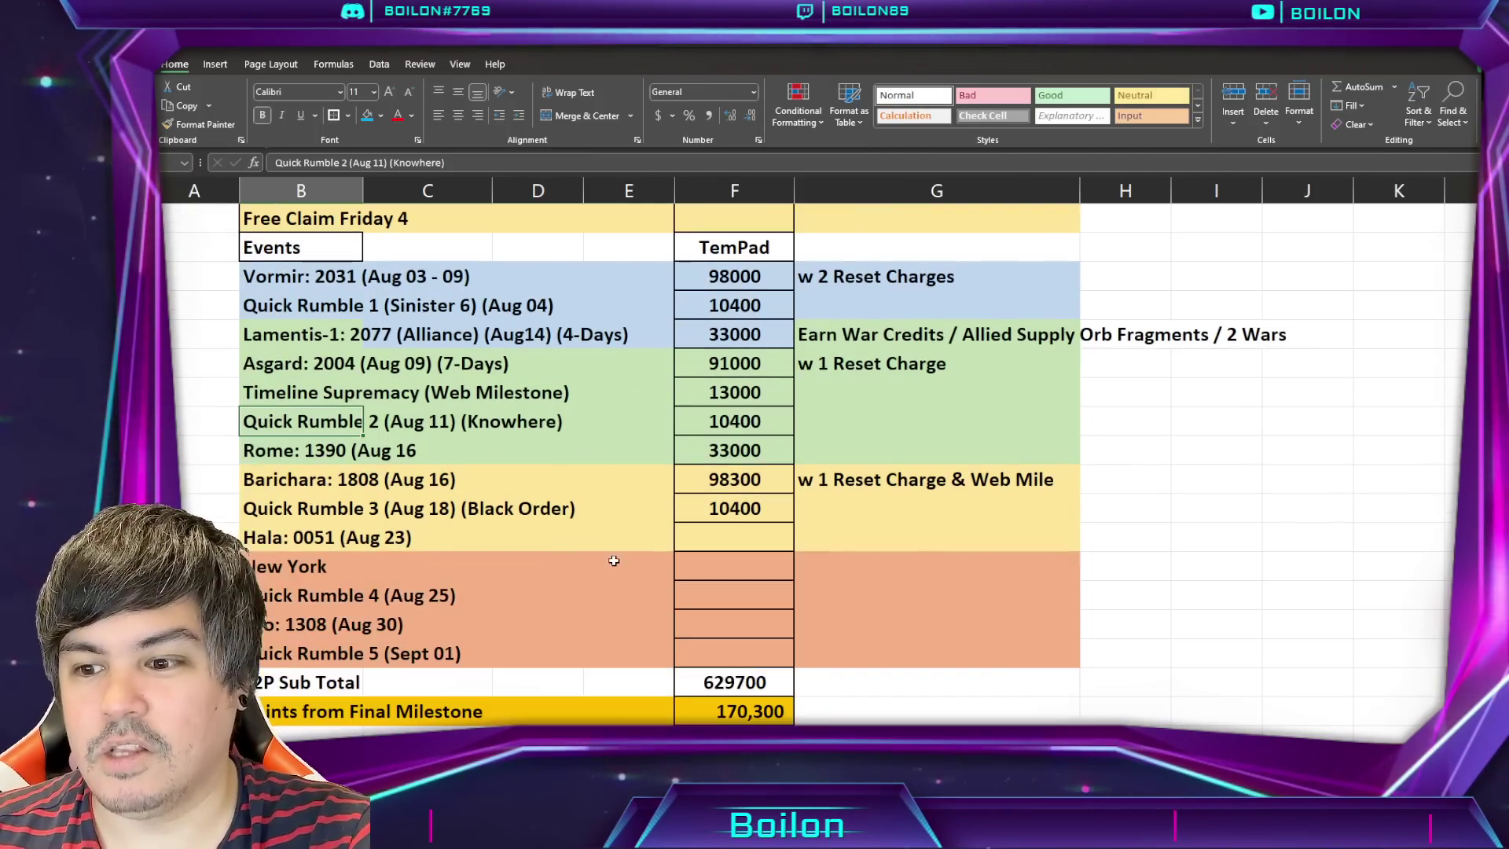
click(735, 682)
scroll(852, 712, down, 1)
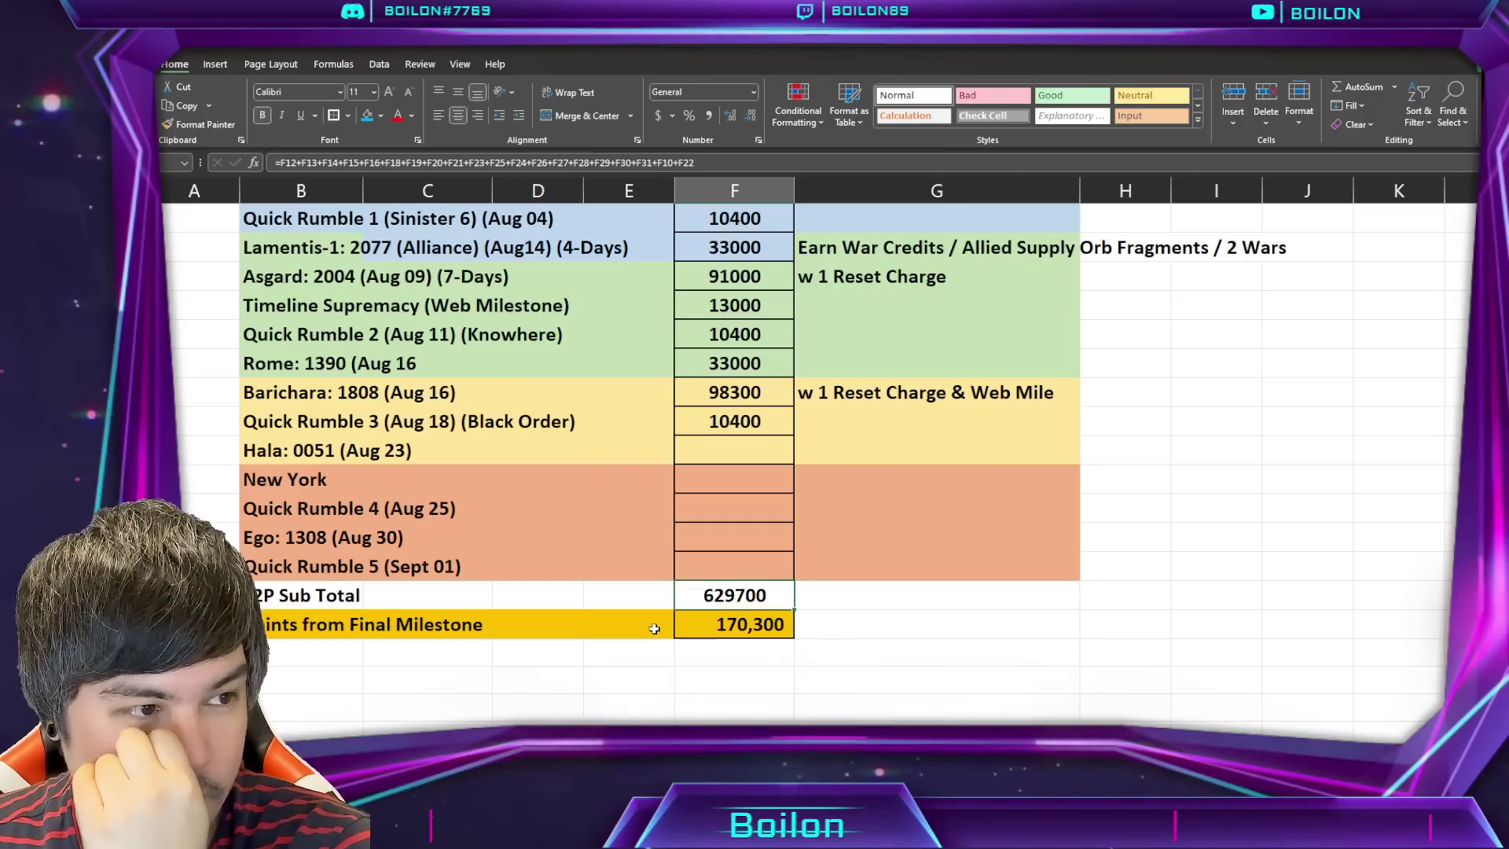
Step: Compare the remaining New York and Quick Rumble entries with the previous event's sheet and its F2P subtotal
click(314, 480)
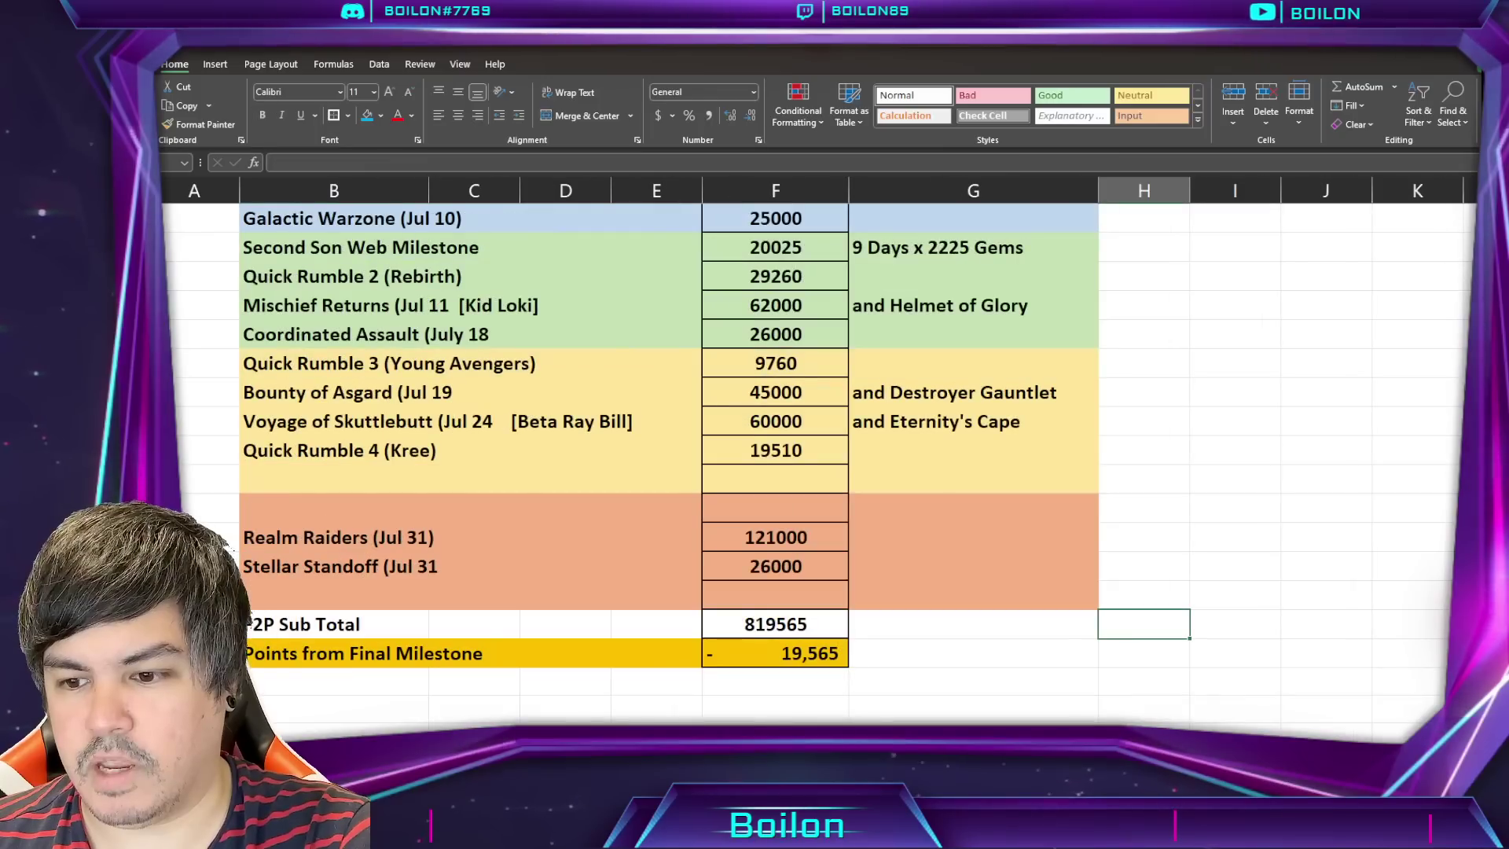
key(ctrl+Page_Up)
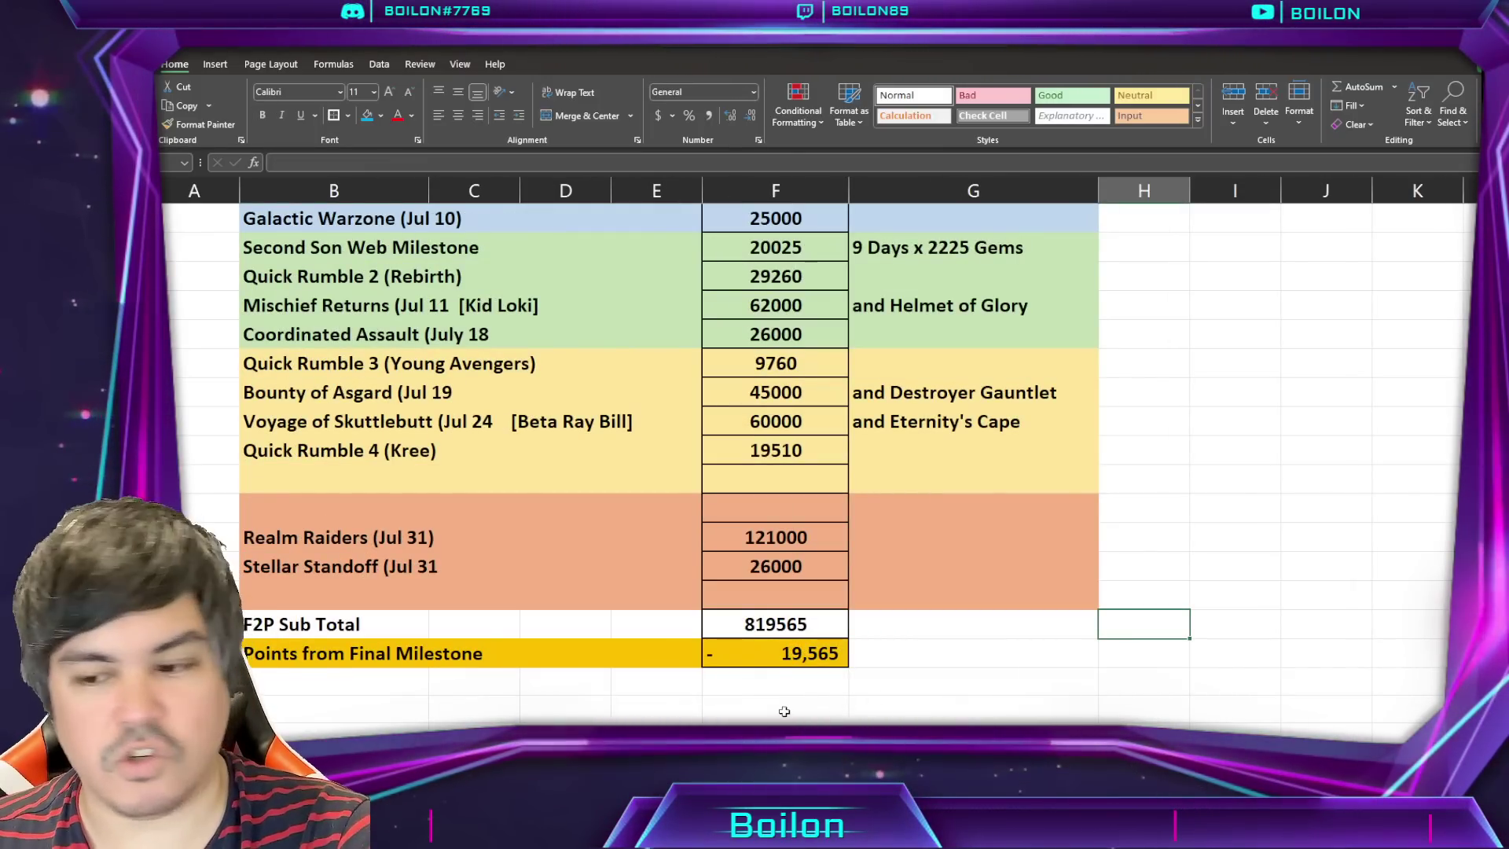
key(ctrl+Page_Down)
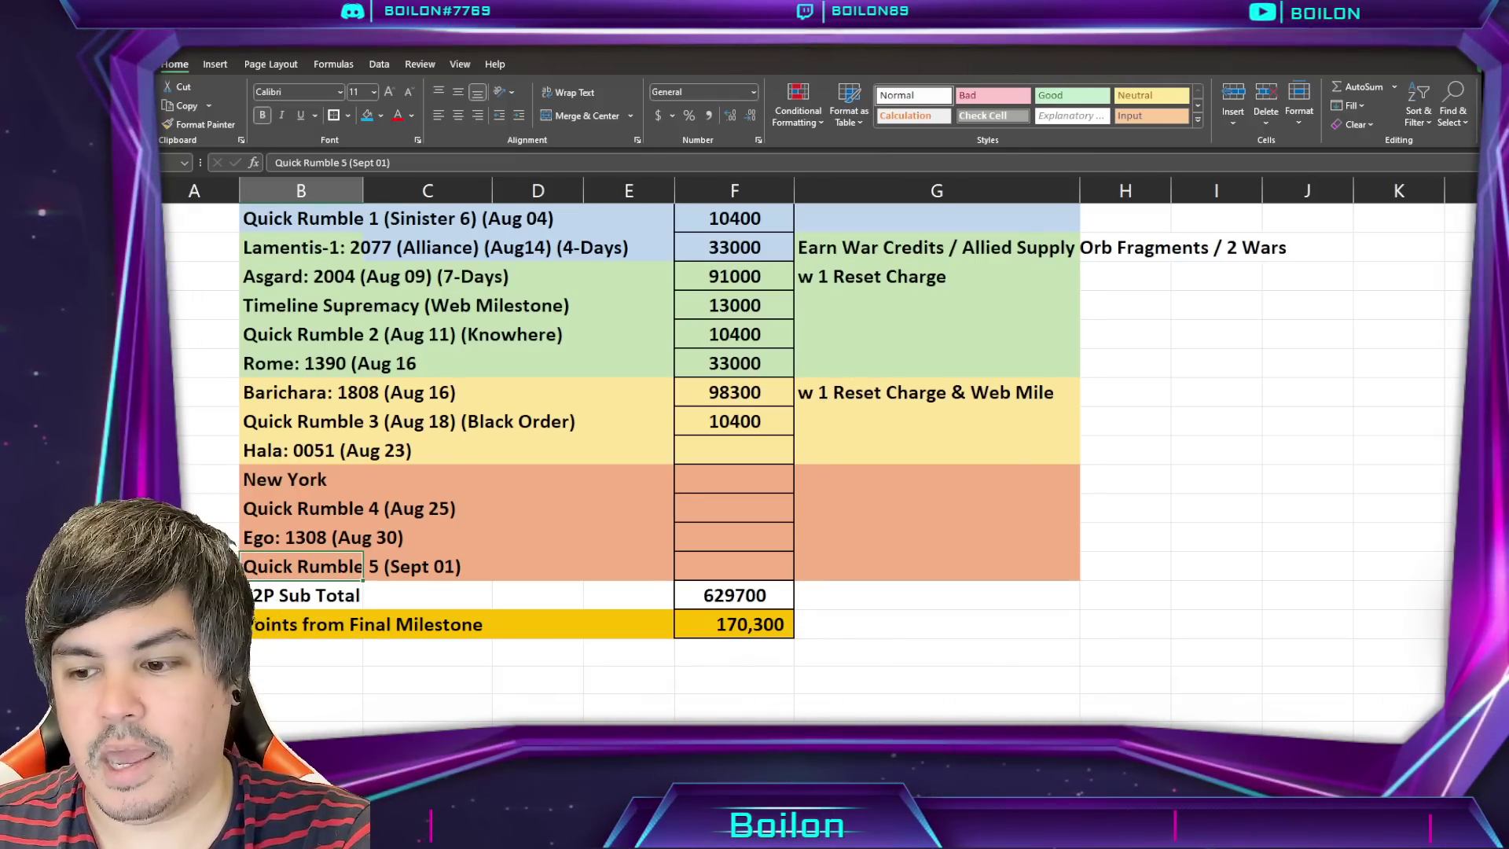
Step: Open the Coordinated Assault (Rome 1390) breakdown and review its reward totals and the note for Total Blue 5 Ions
key(ctrl+Page_Down)
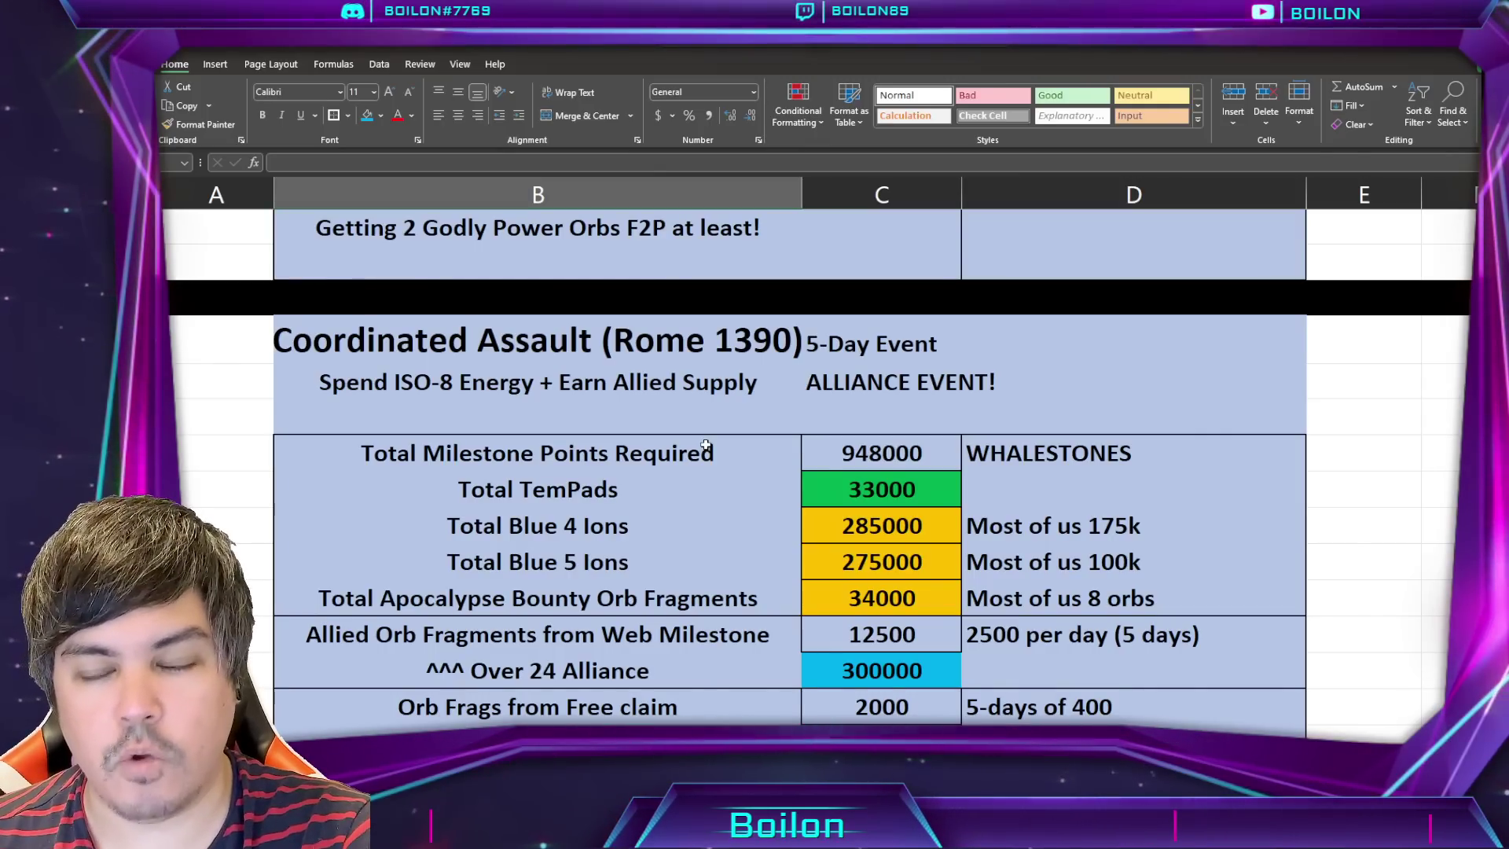
scroll(706, 446, down, 1)
scroll(722, 516, down, 1)
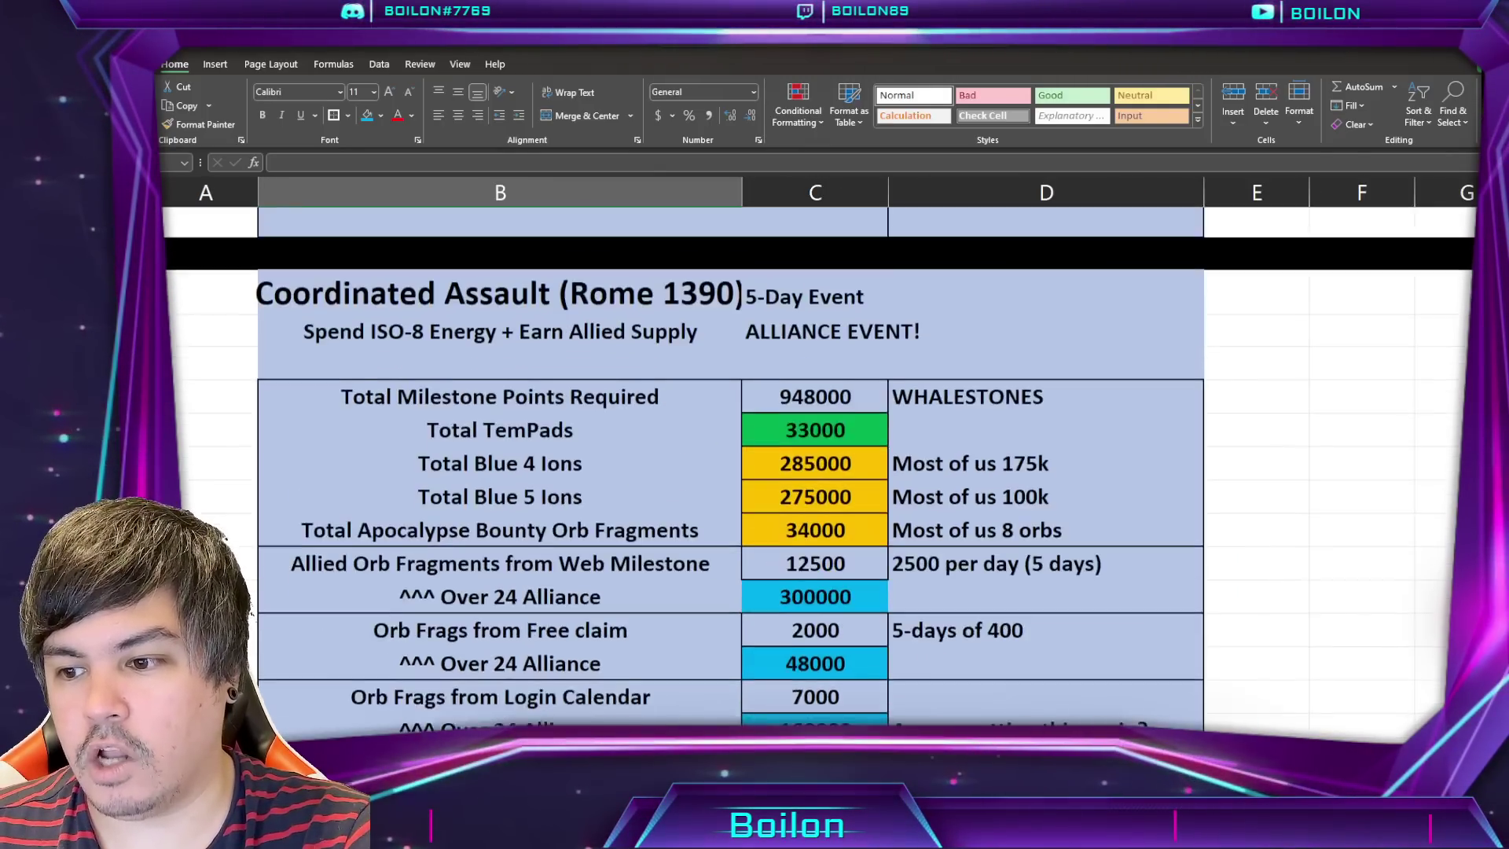
scroll(723, 516, up, 1)
scroll(722, 516, down, 1)
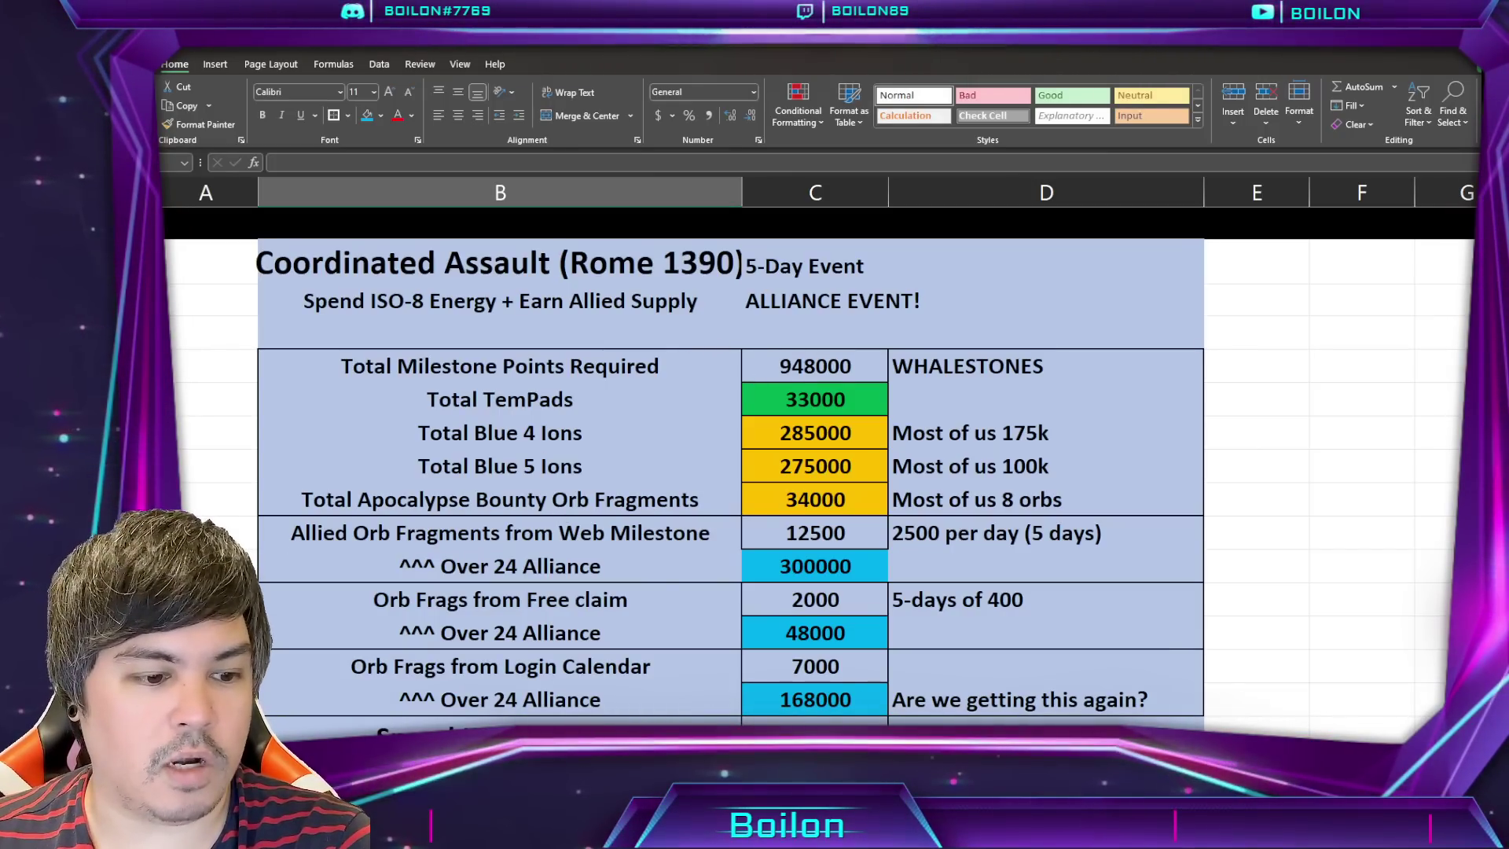
click(576, 476)
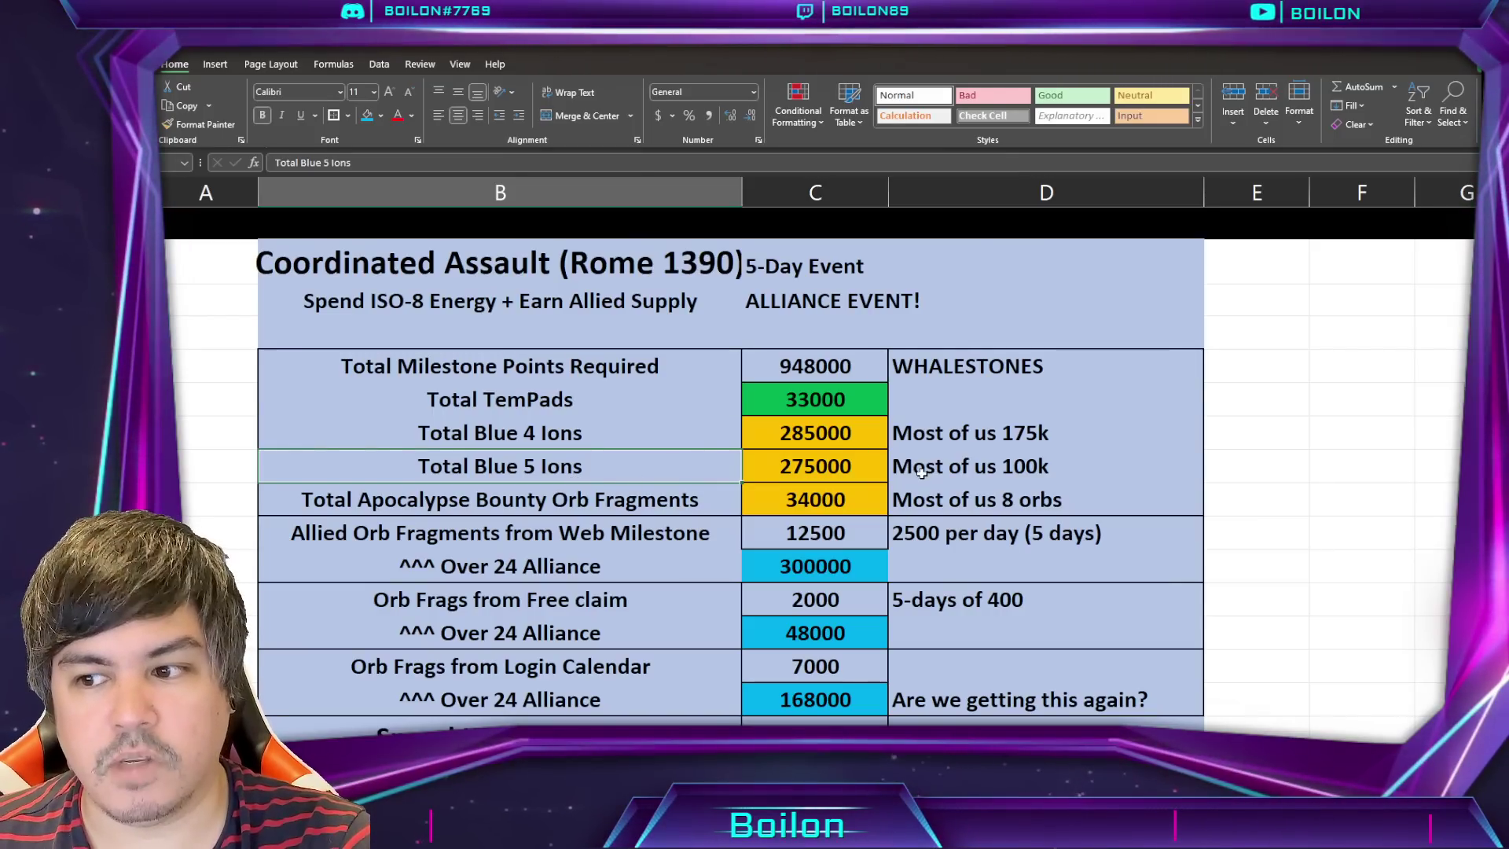
key(Right)
key(Right)
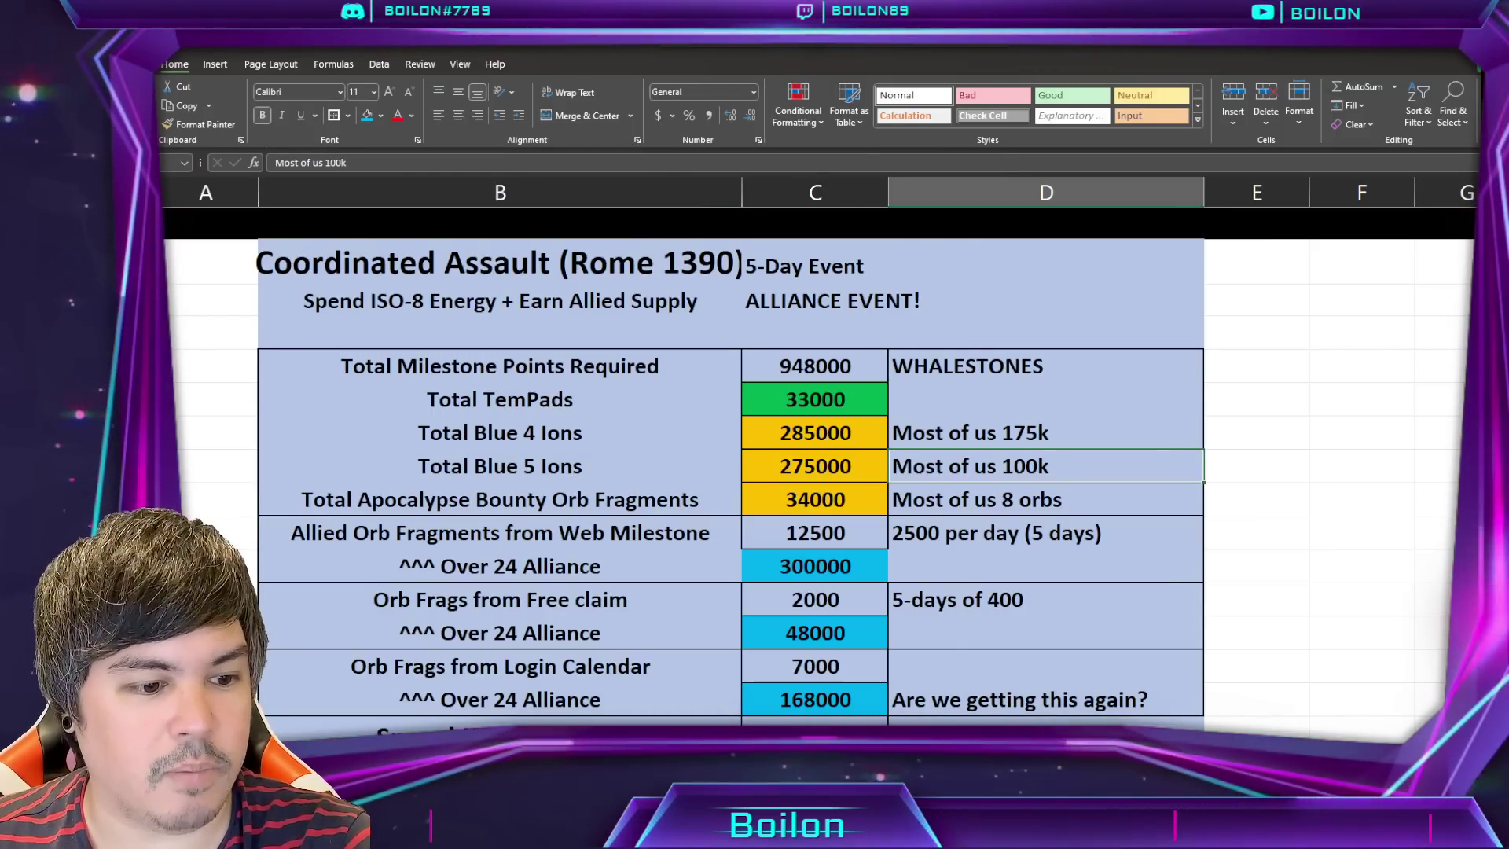
Step: Check the T2 Level 4 Ions in the browser's Rome milestone chart and set Total Blue 4 Ions to 375000 in Excel
key(alt+Tab)
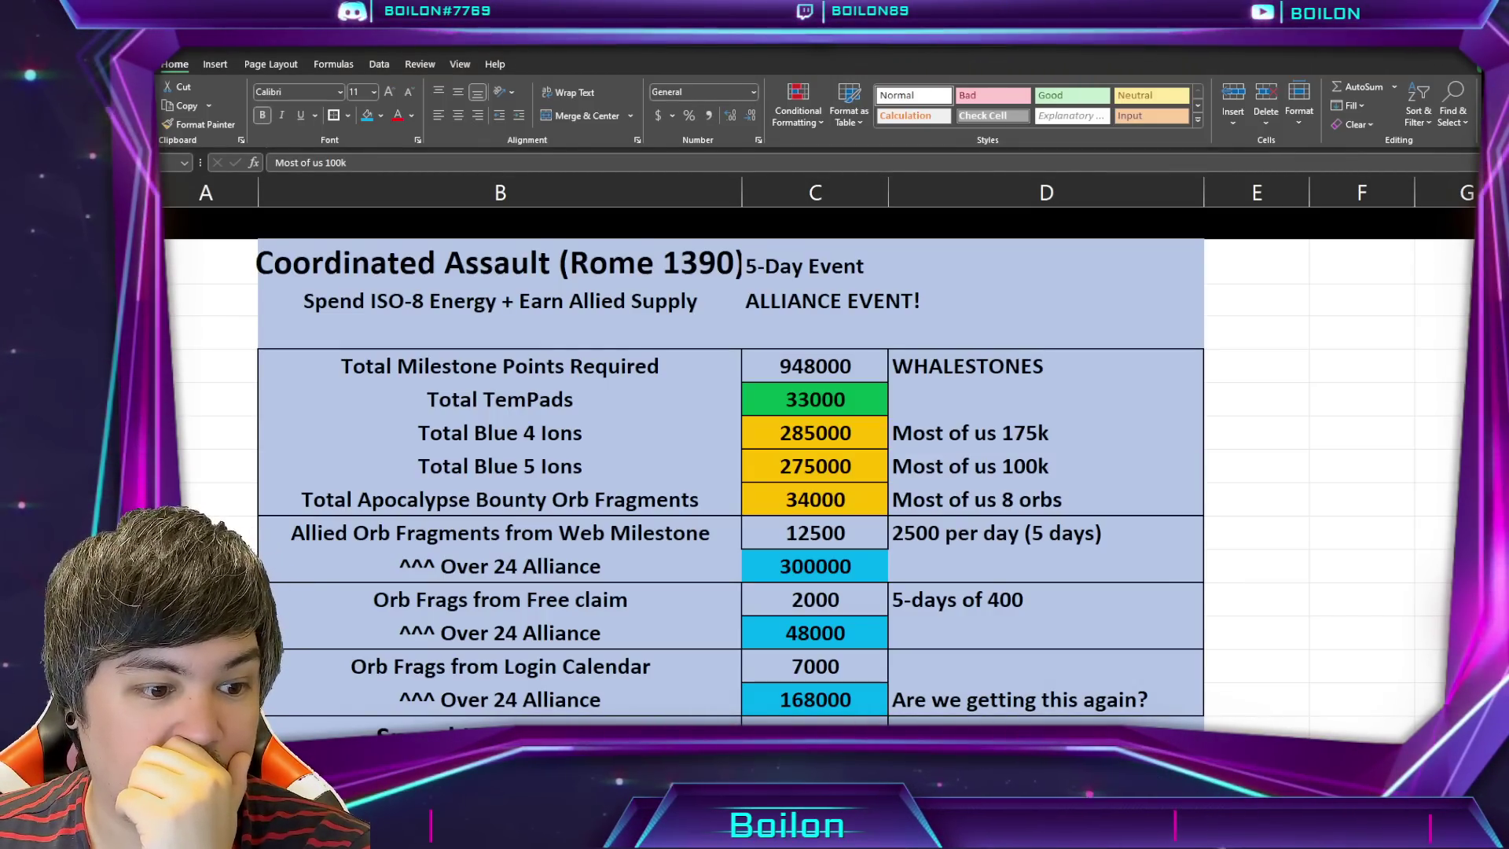
key(alt+Tab)
key(ctrl+Tab)
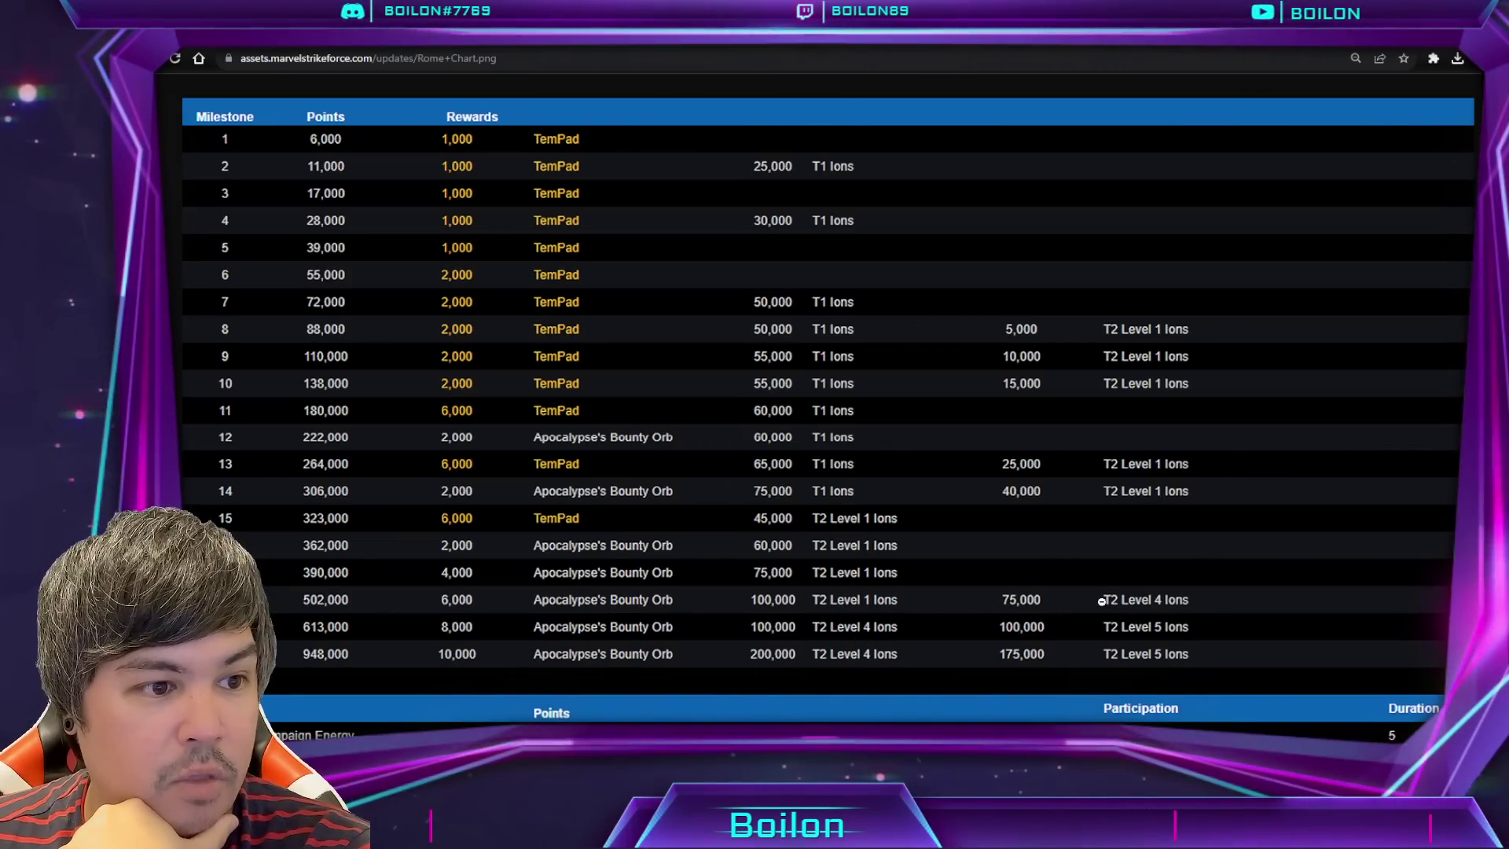
key(alt+Tab)
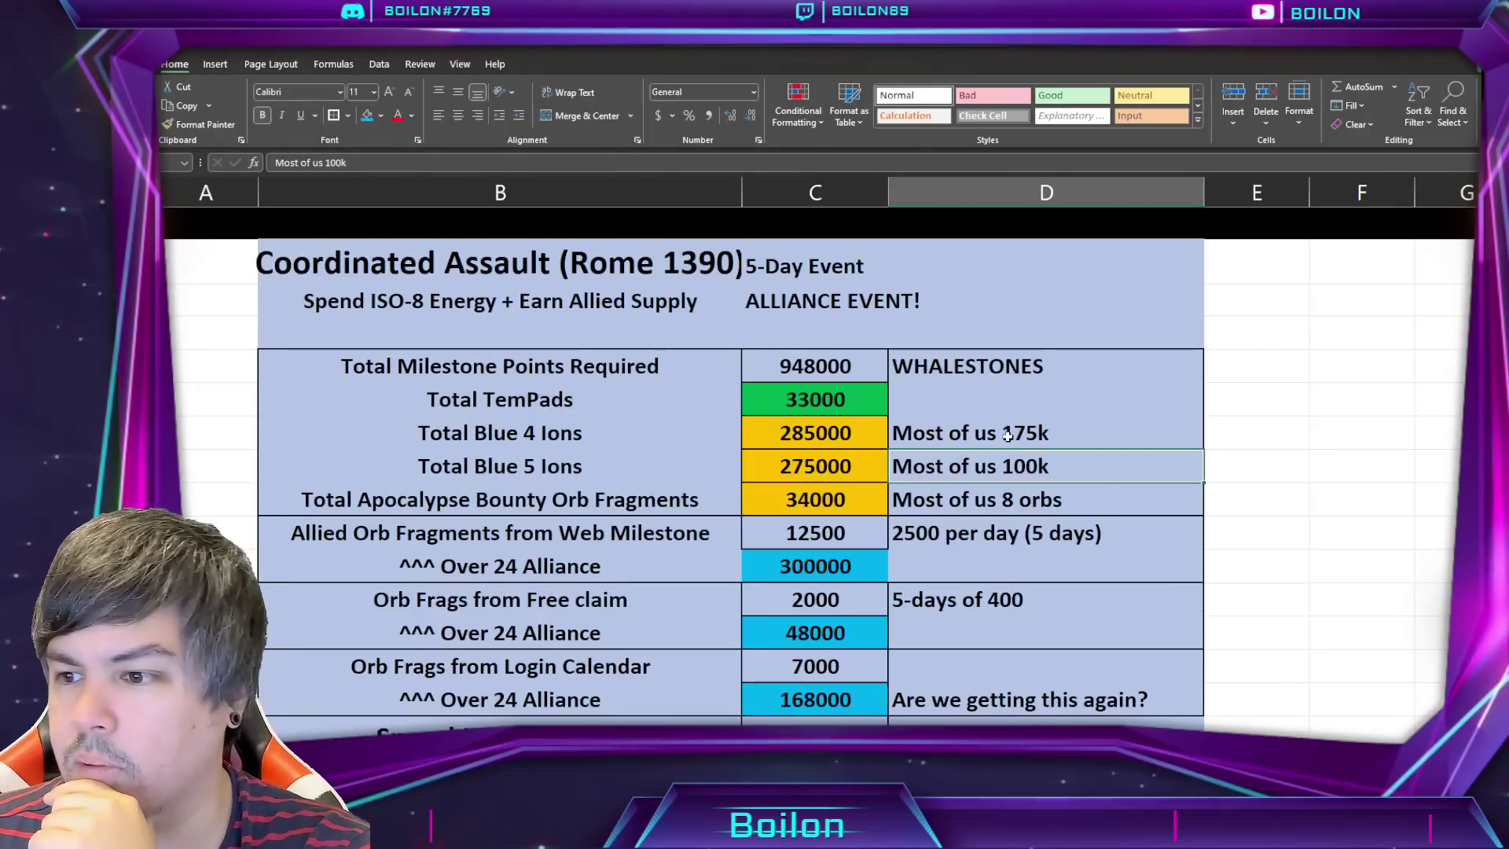
click(816, 446)
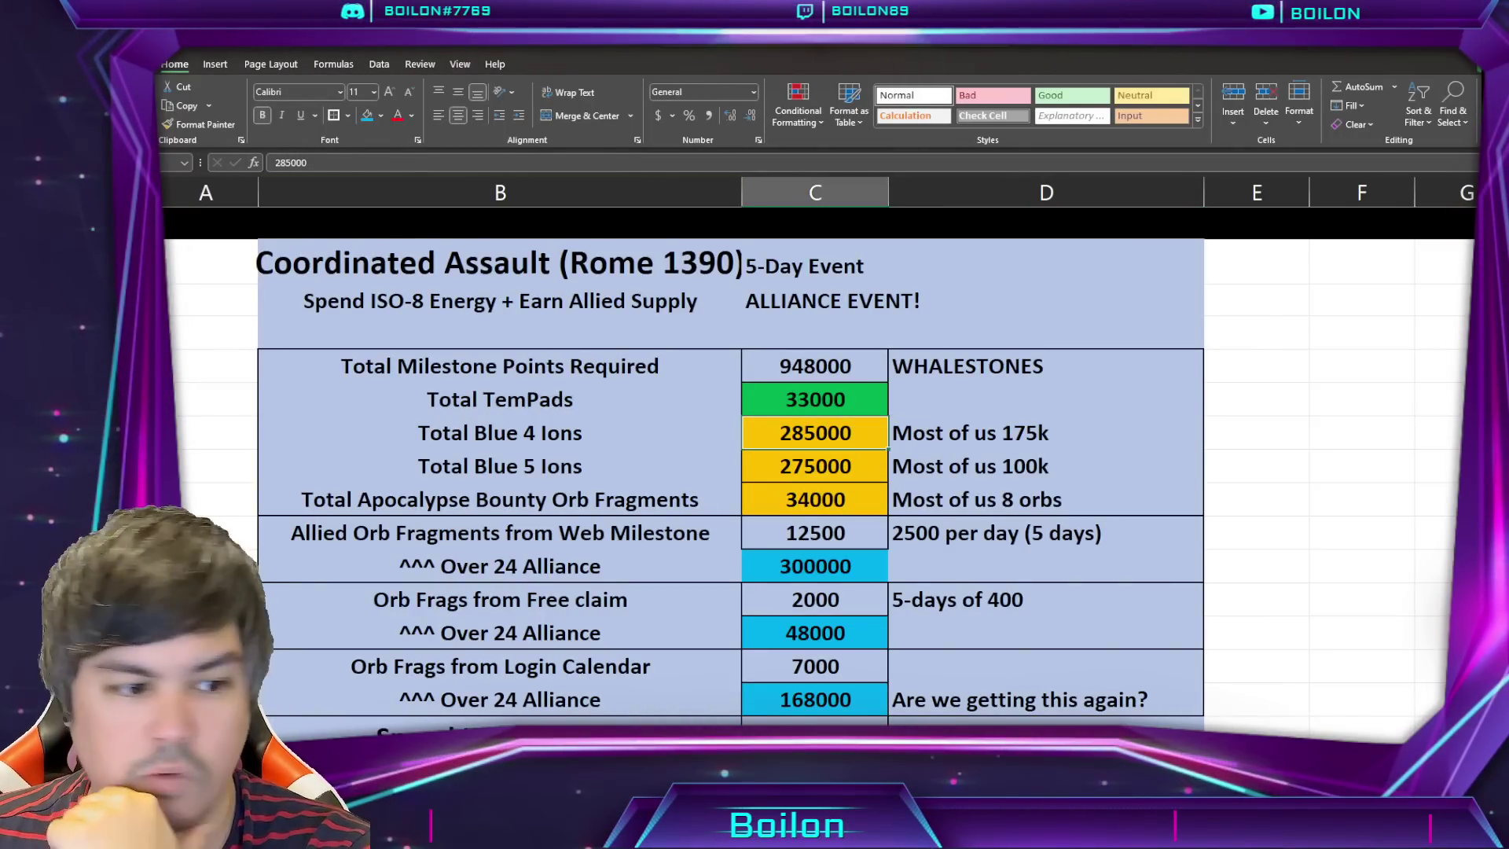
key(alt+Tab)
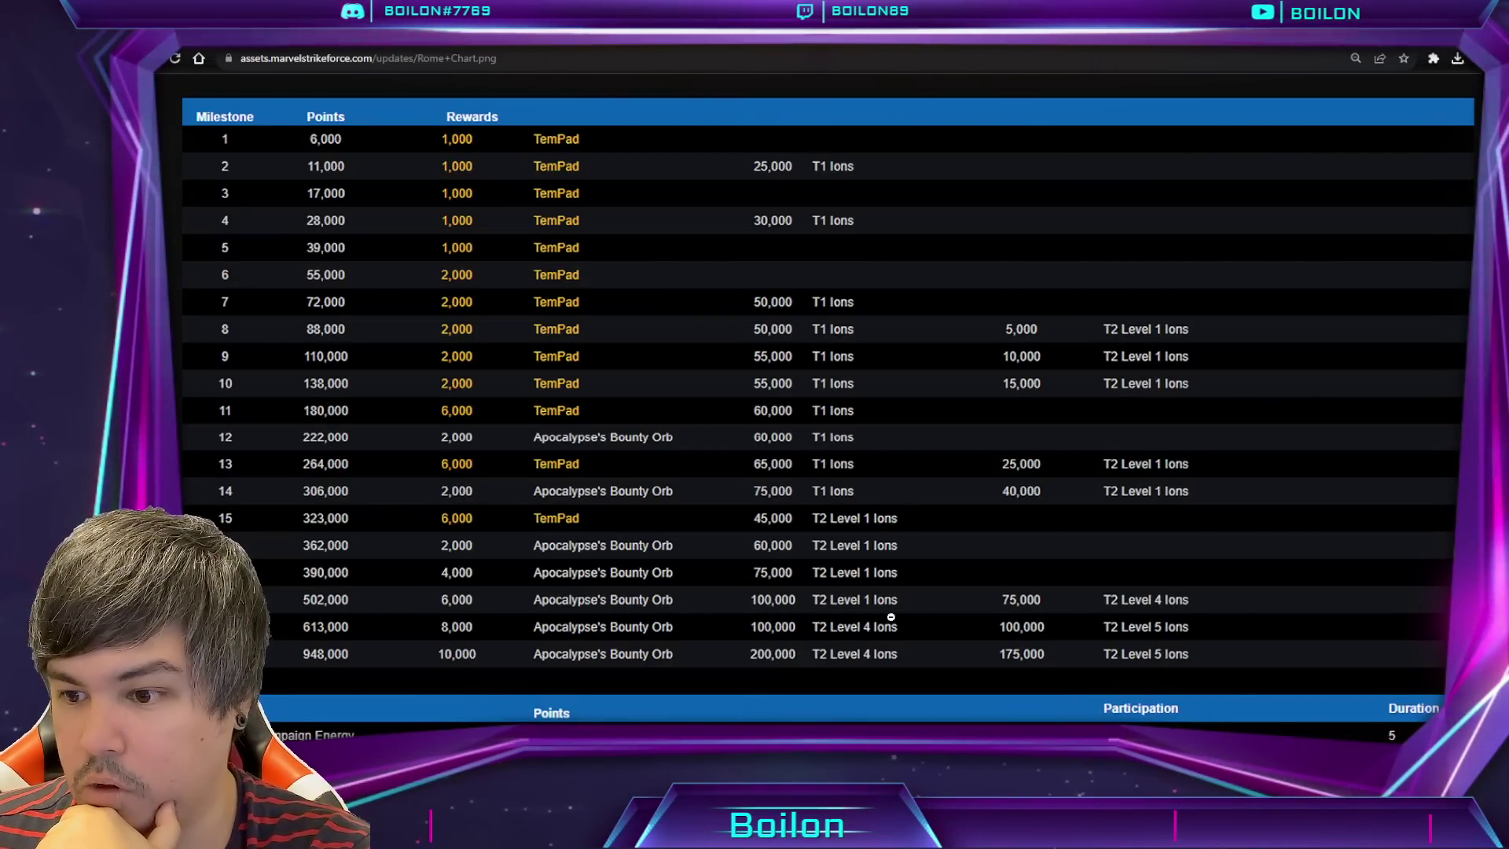
key(alt+Tab)
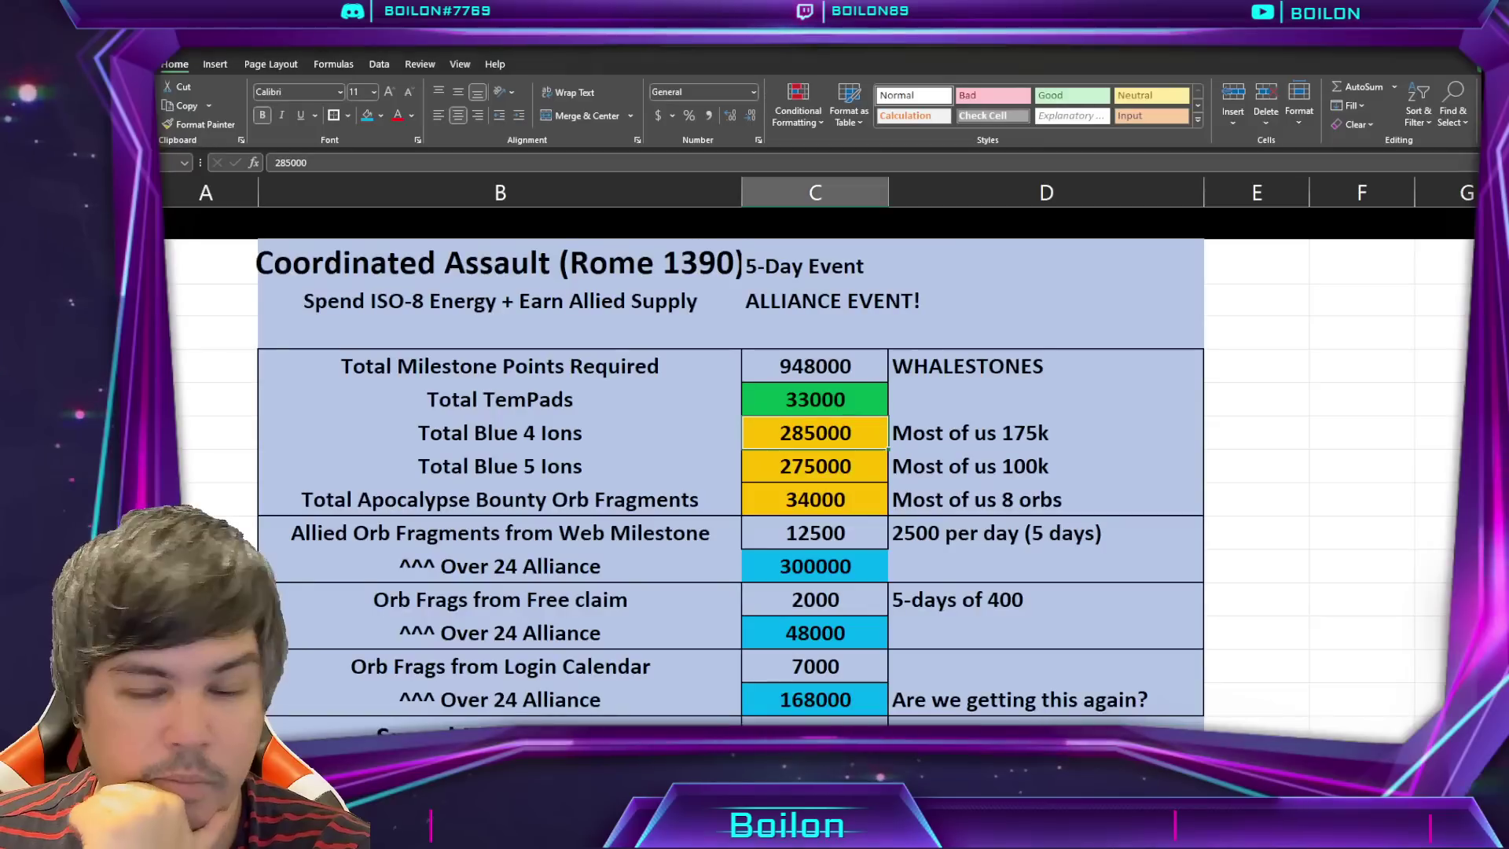
text(37500)
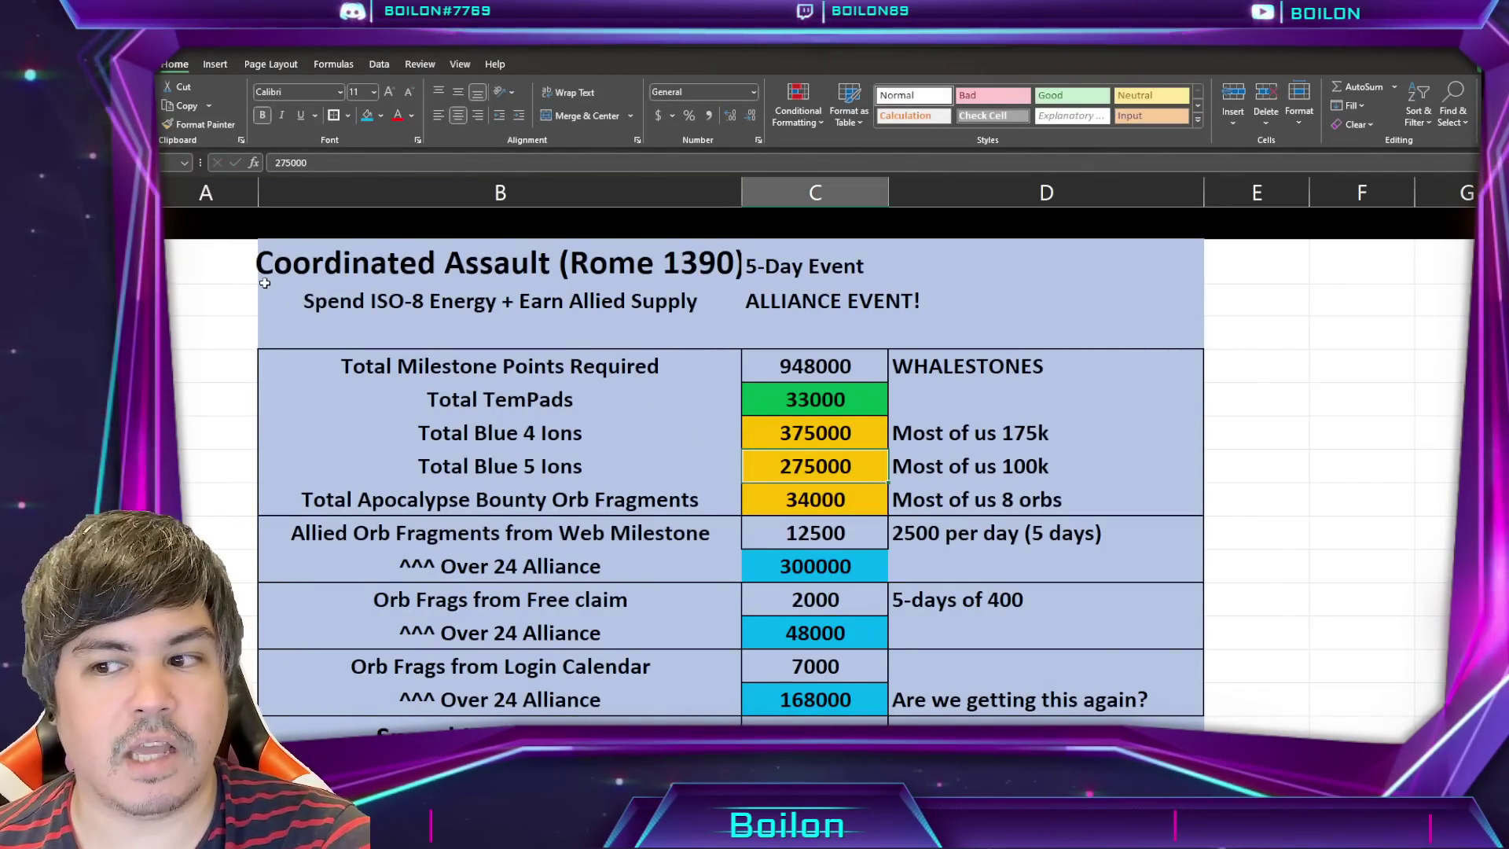
Step: Compare the Total Milestone Points Required with the final milestones in the Rome chart
key(Up)
key(Up)
key(Up)
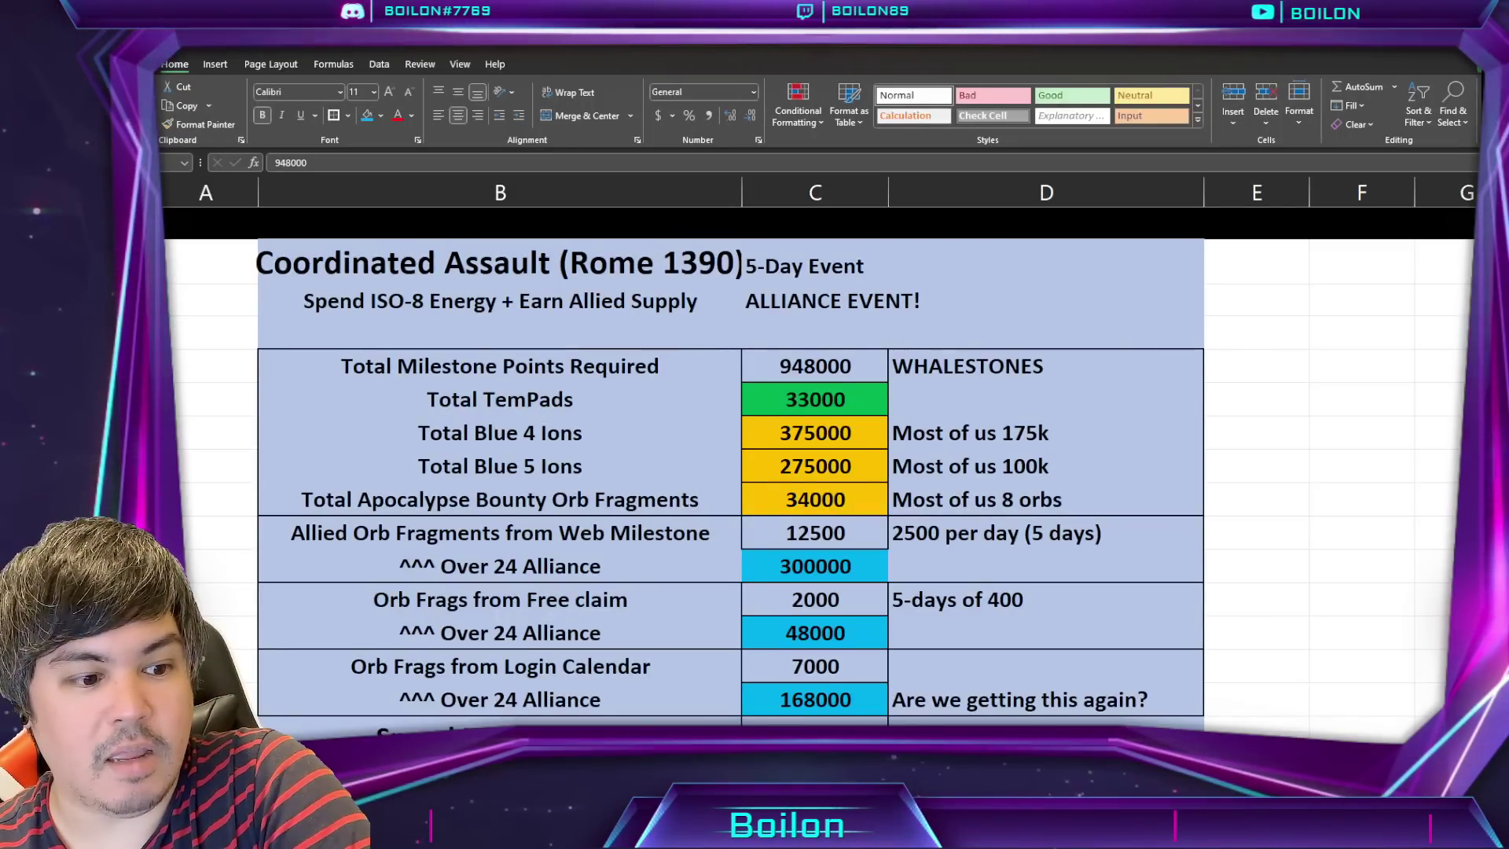
key(alt+Tab)
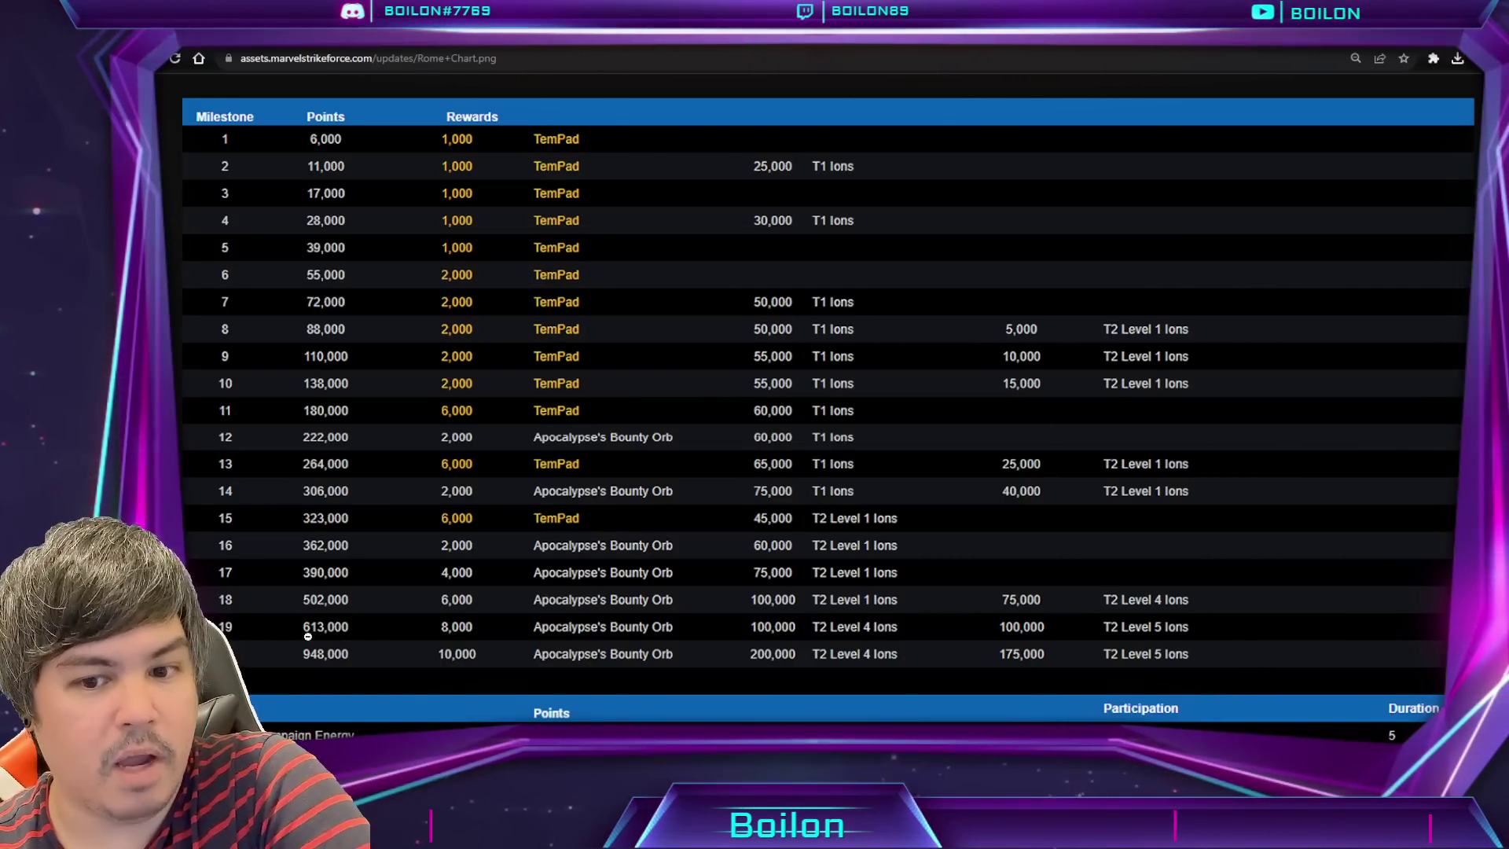
key(alt+Tab)
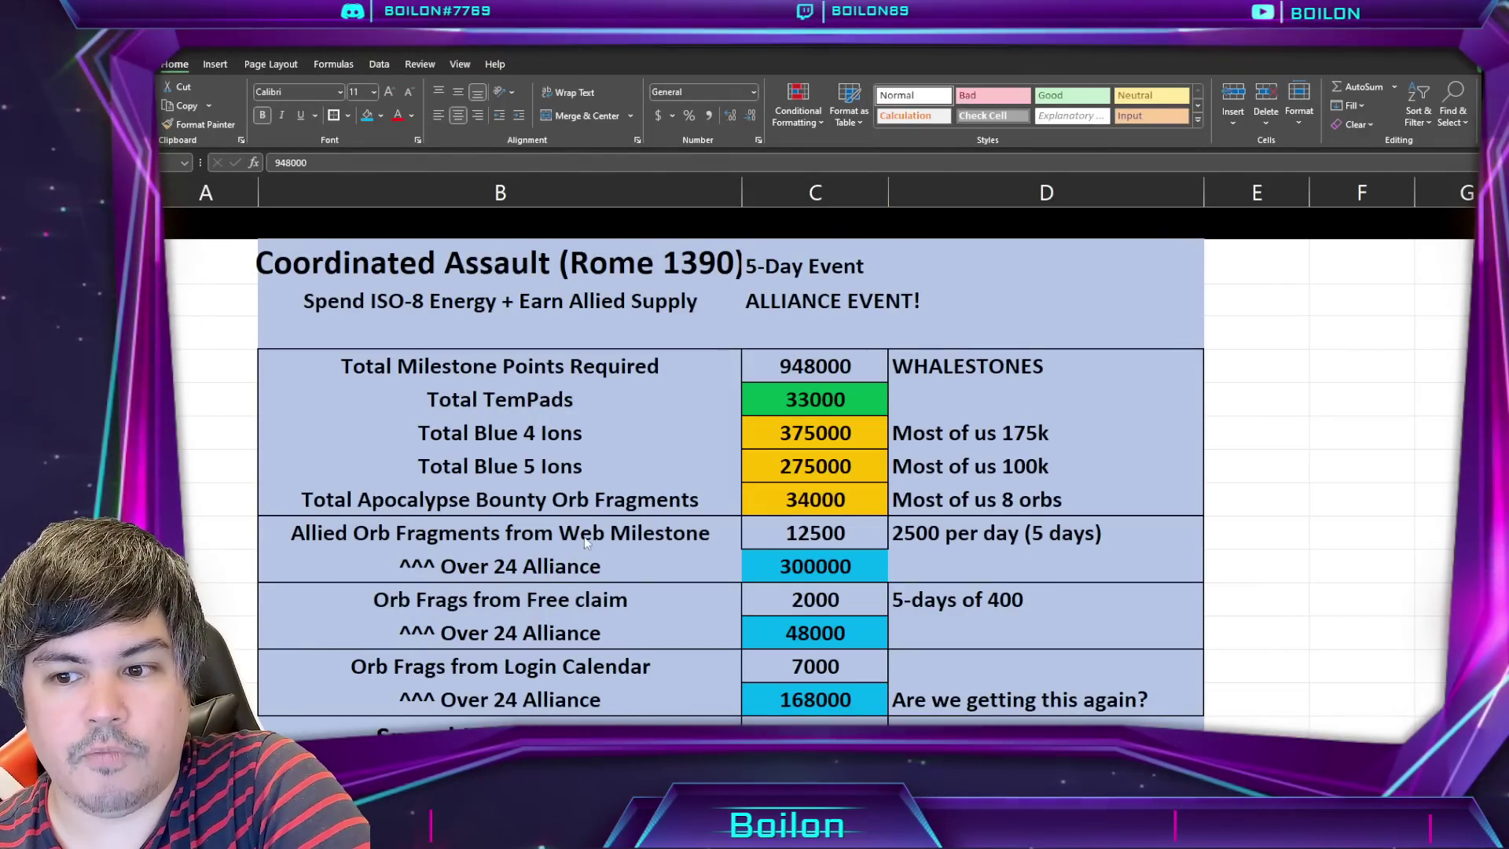
Step: Inspect the web milestone orb fragment formulas for one player and 24 alliance members against the Rome chart
click(831, 538)
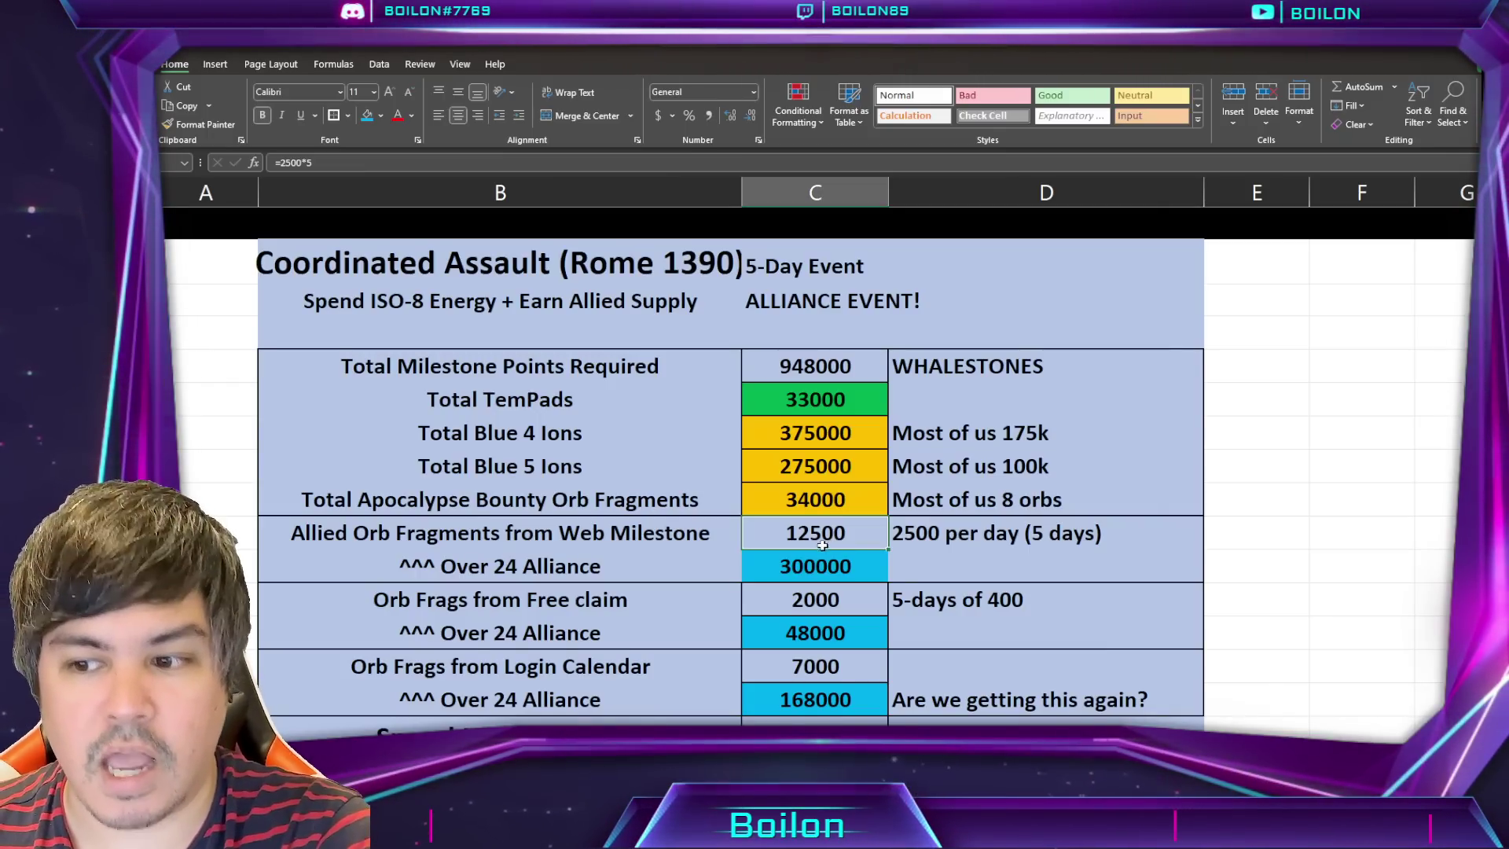
key(Down)
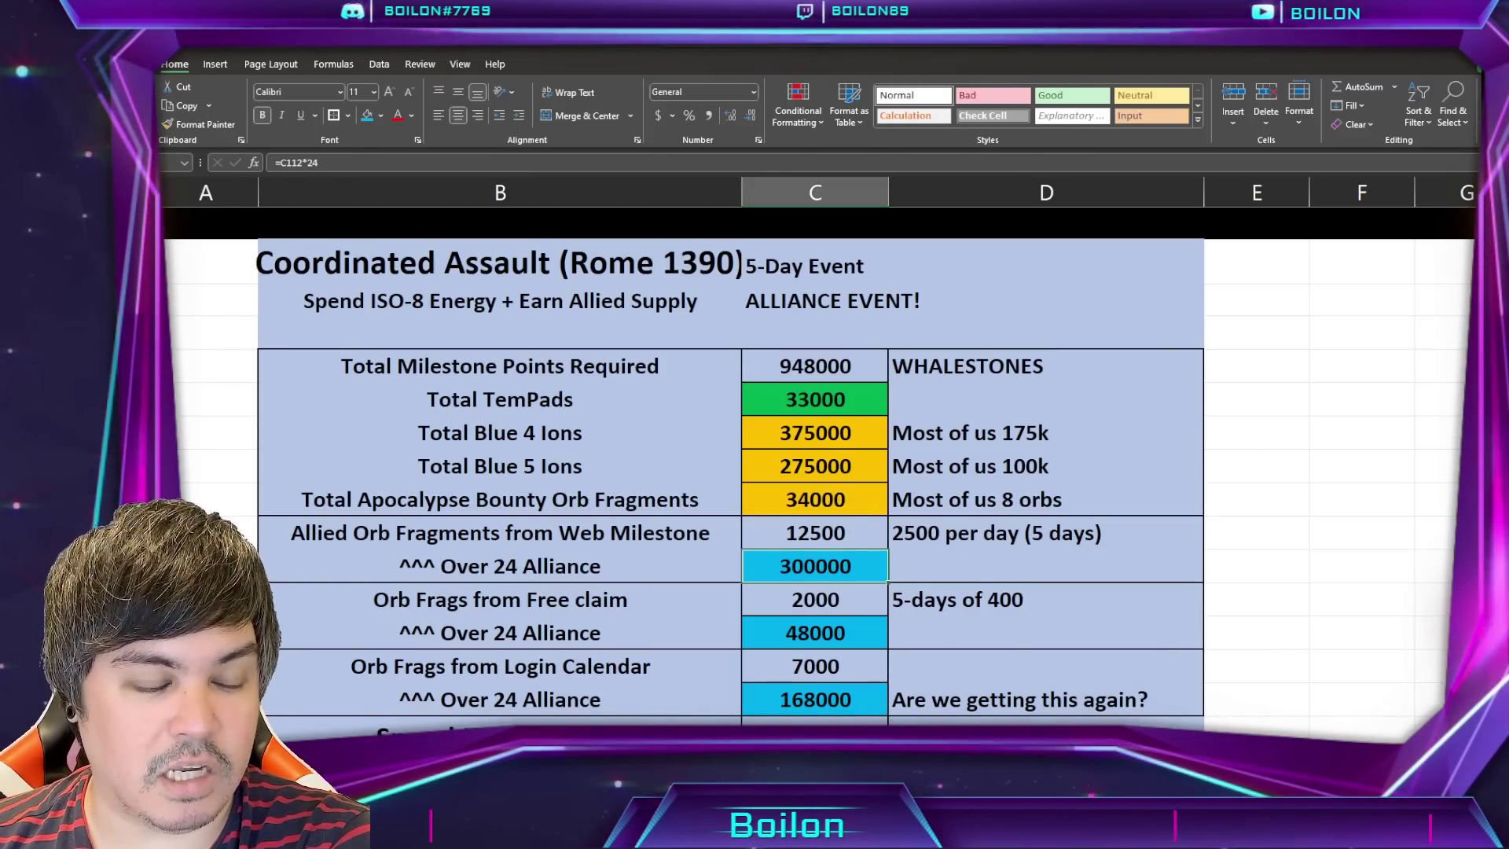
key(alt+Tab)
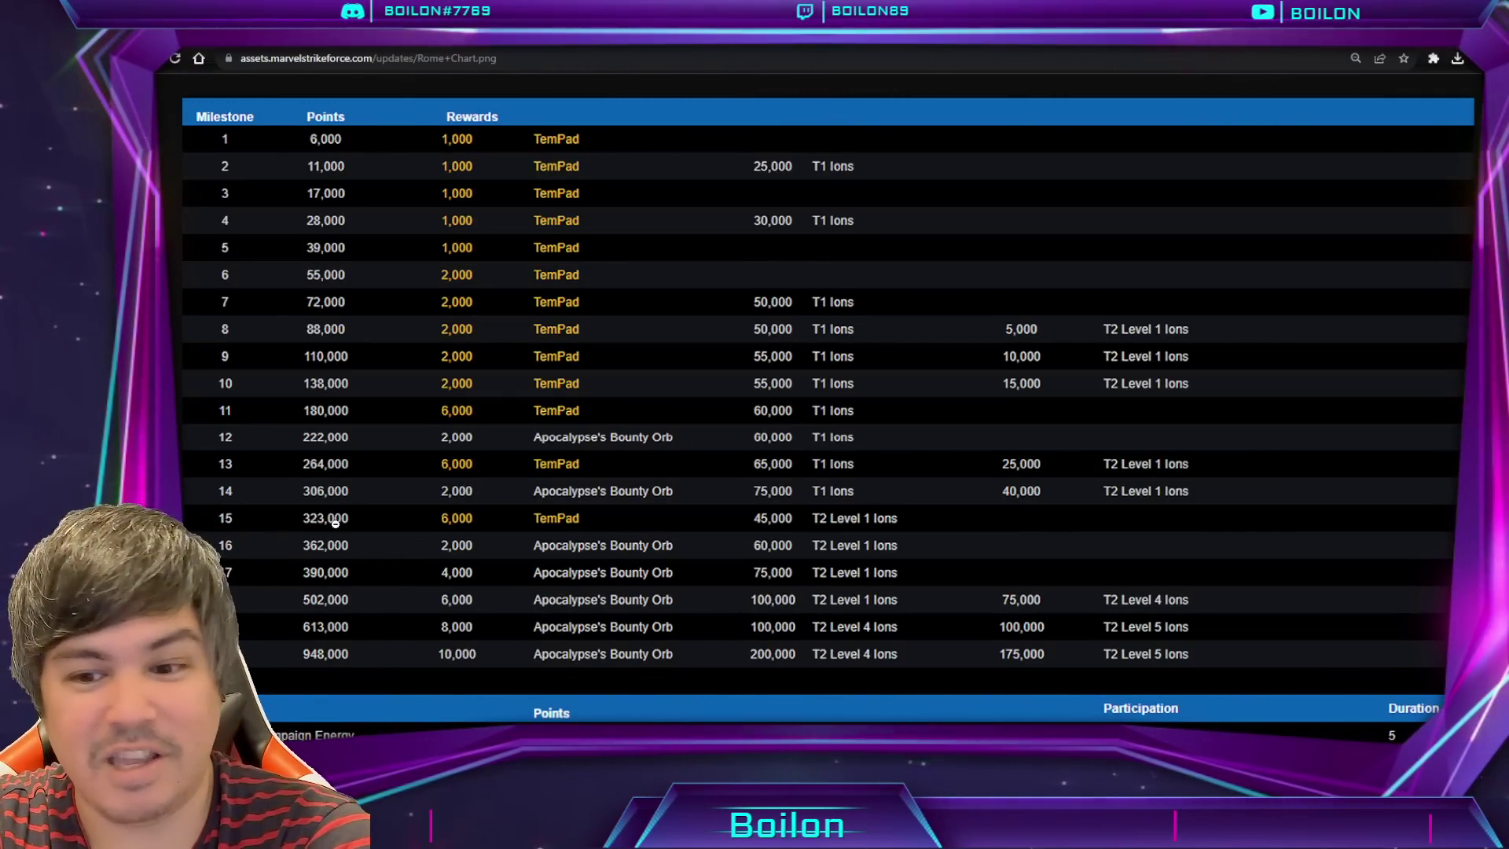
key(alt+Tab)
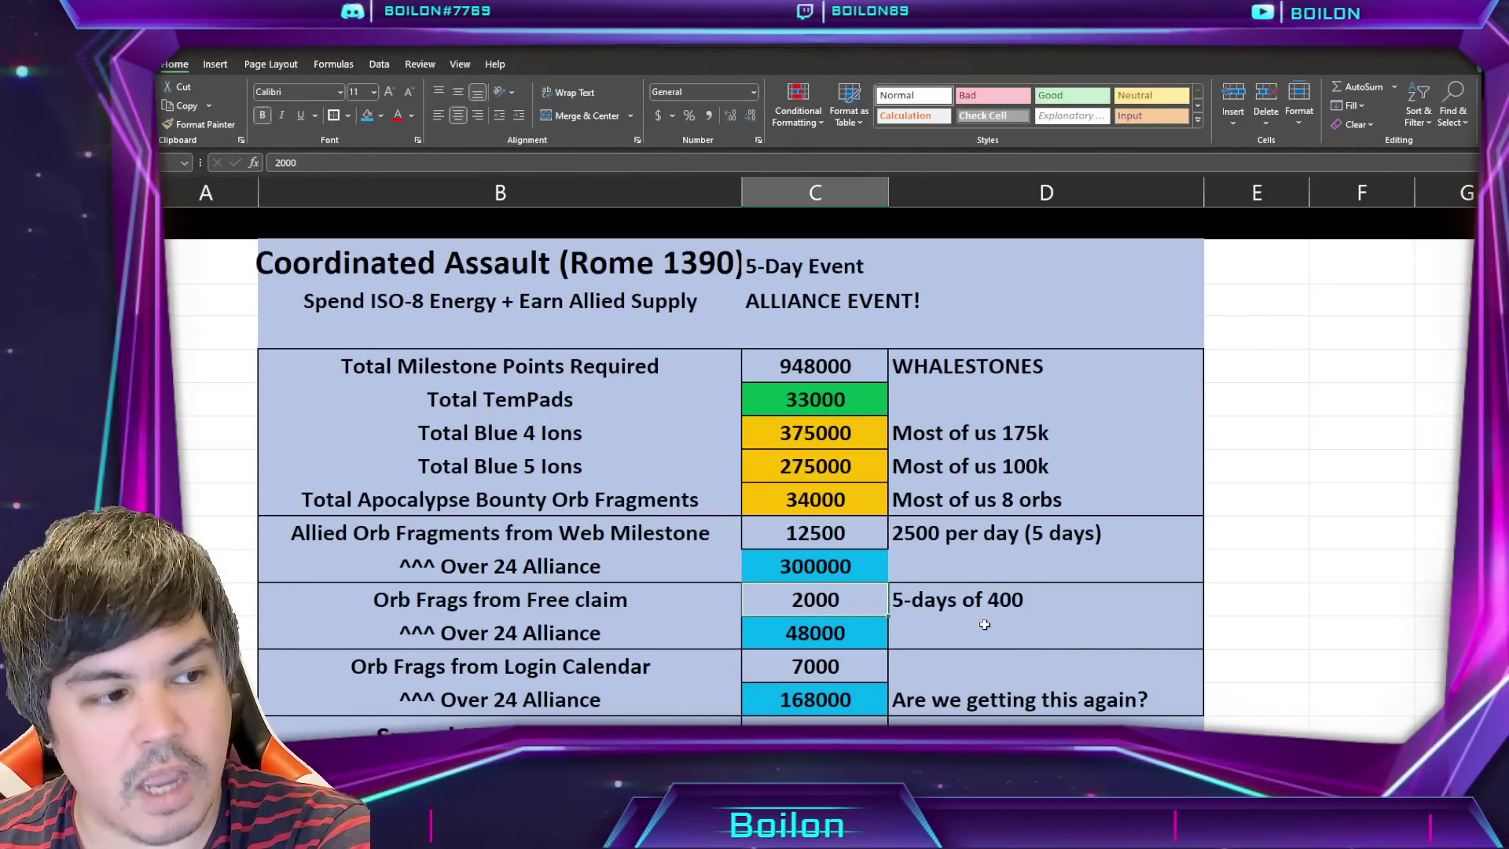
Step: Review the orb fragment amounts from the free claim and the login calendar
scroll(985, 625, down, 1)
scroll(802, 463, down, 2)
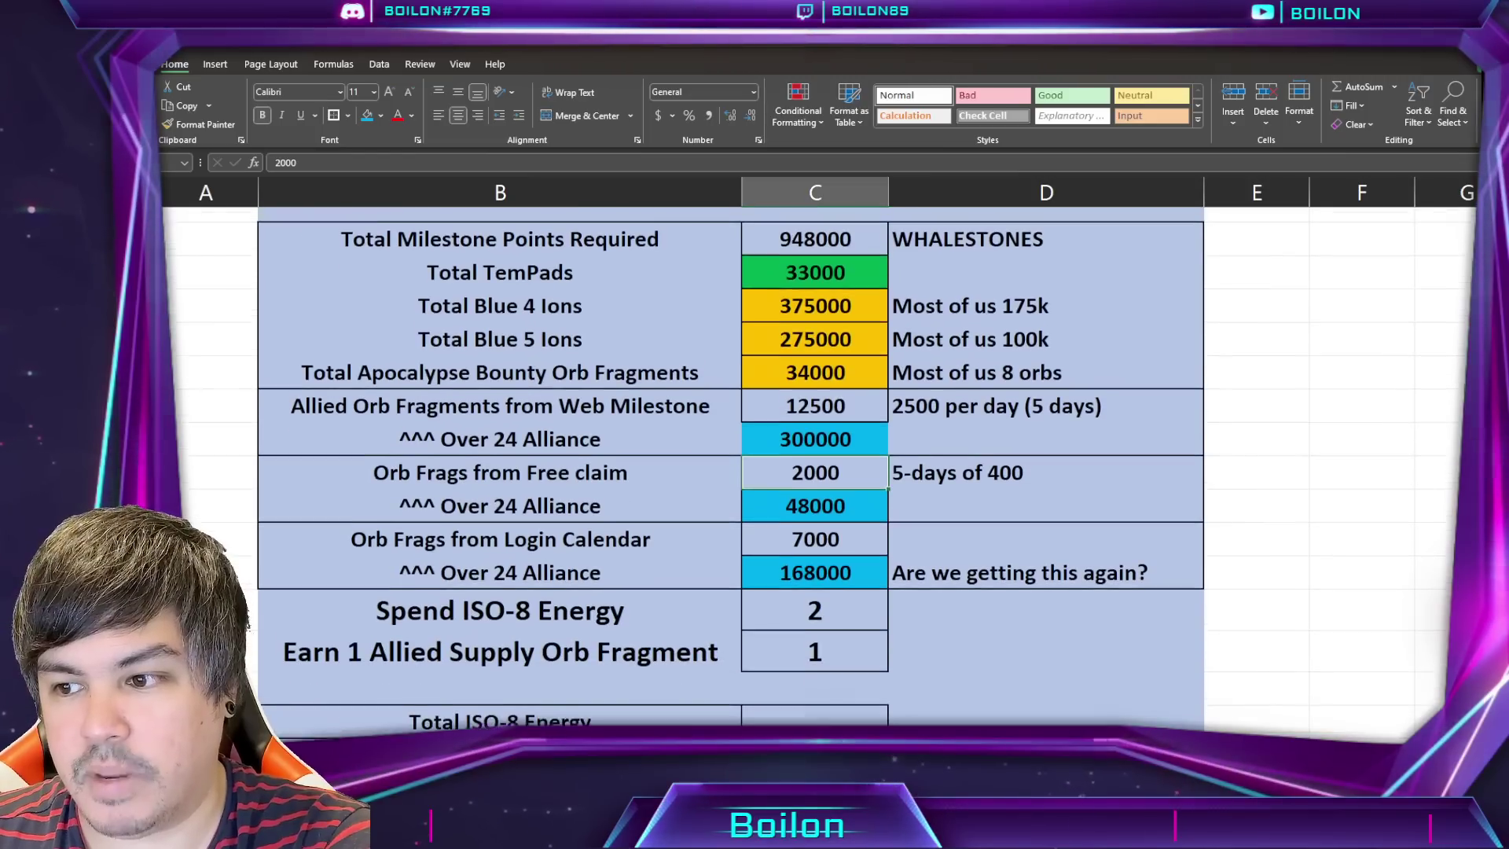
key(Right)
click(800, 462)
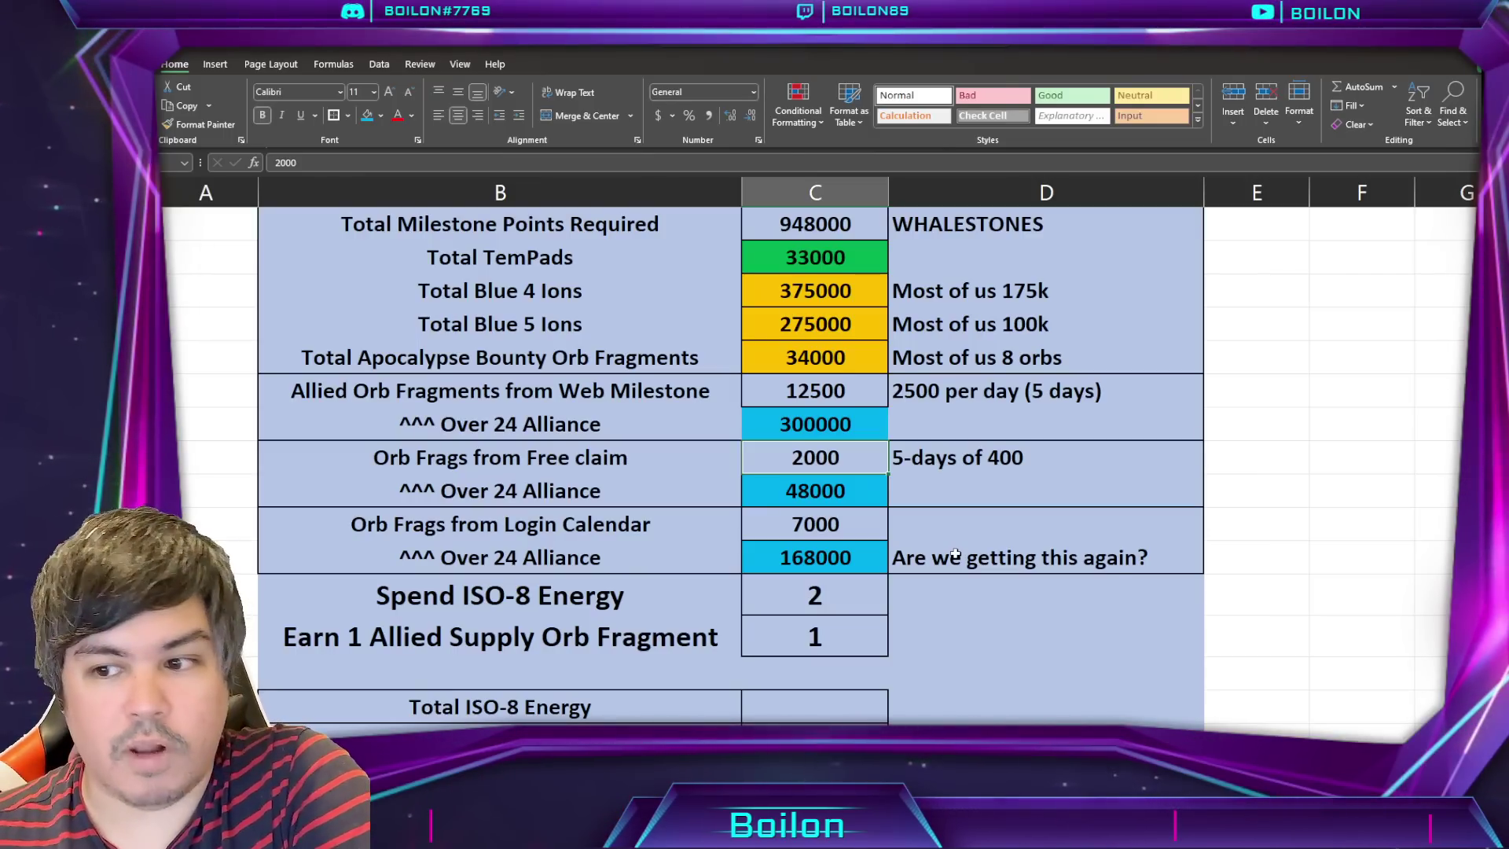
click(863, 522)
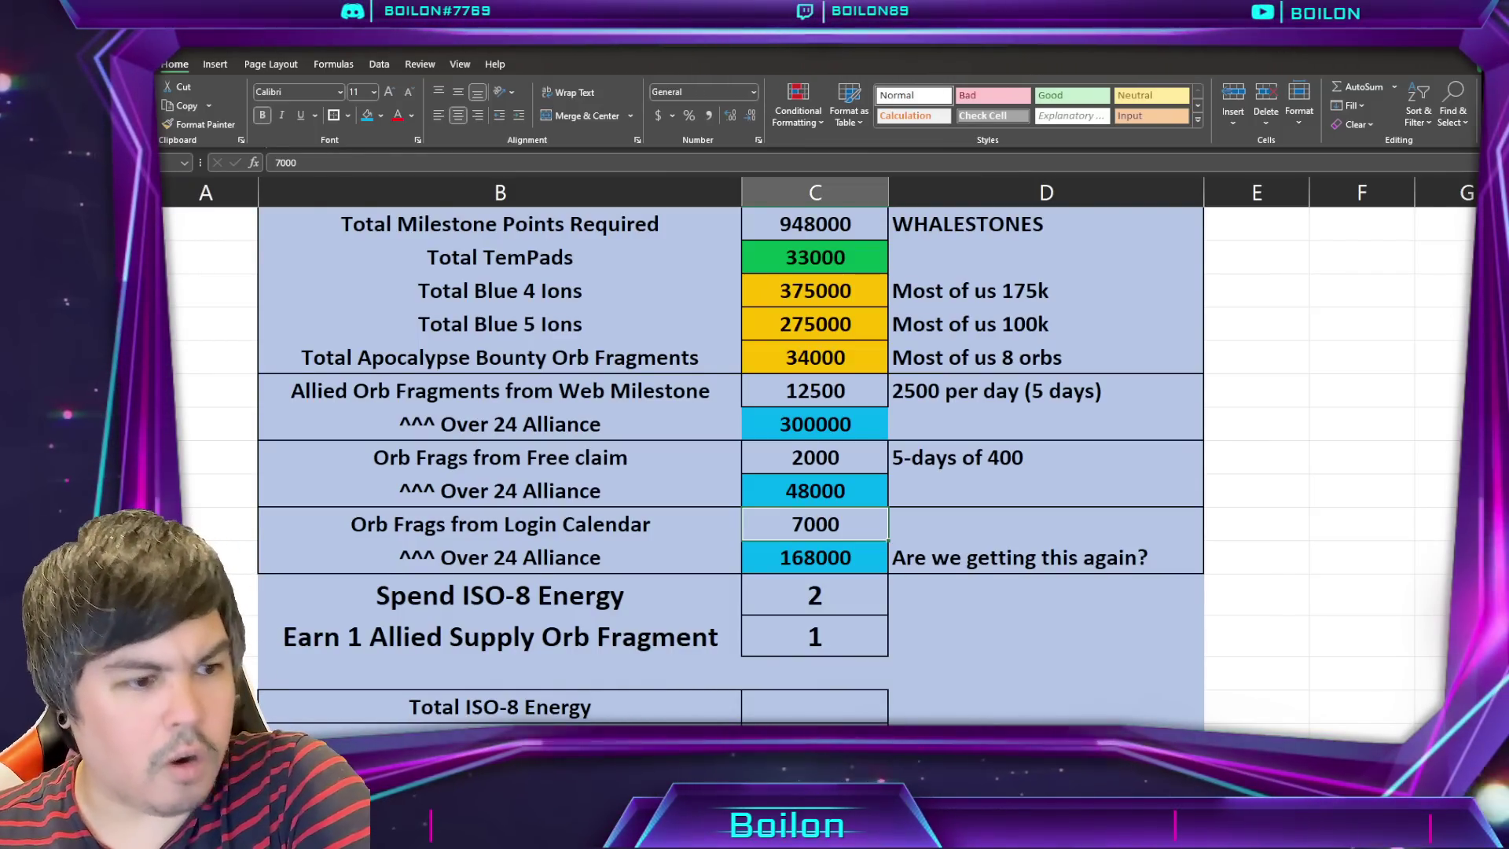
Step: Switch to the game and open the Day 5 reward details in the Asgard: 2004 login calendar
key(alt+Tab)
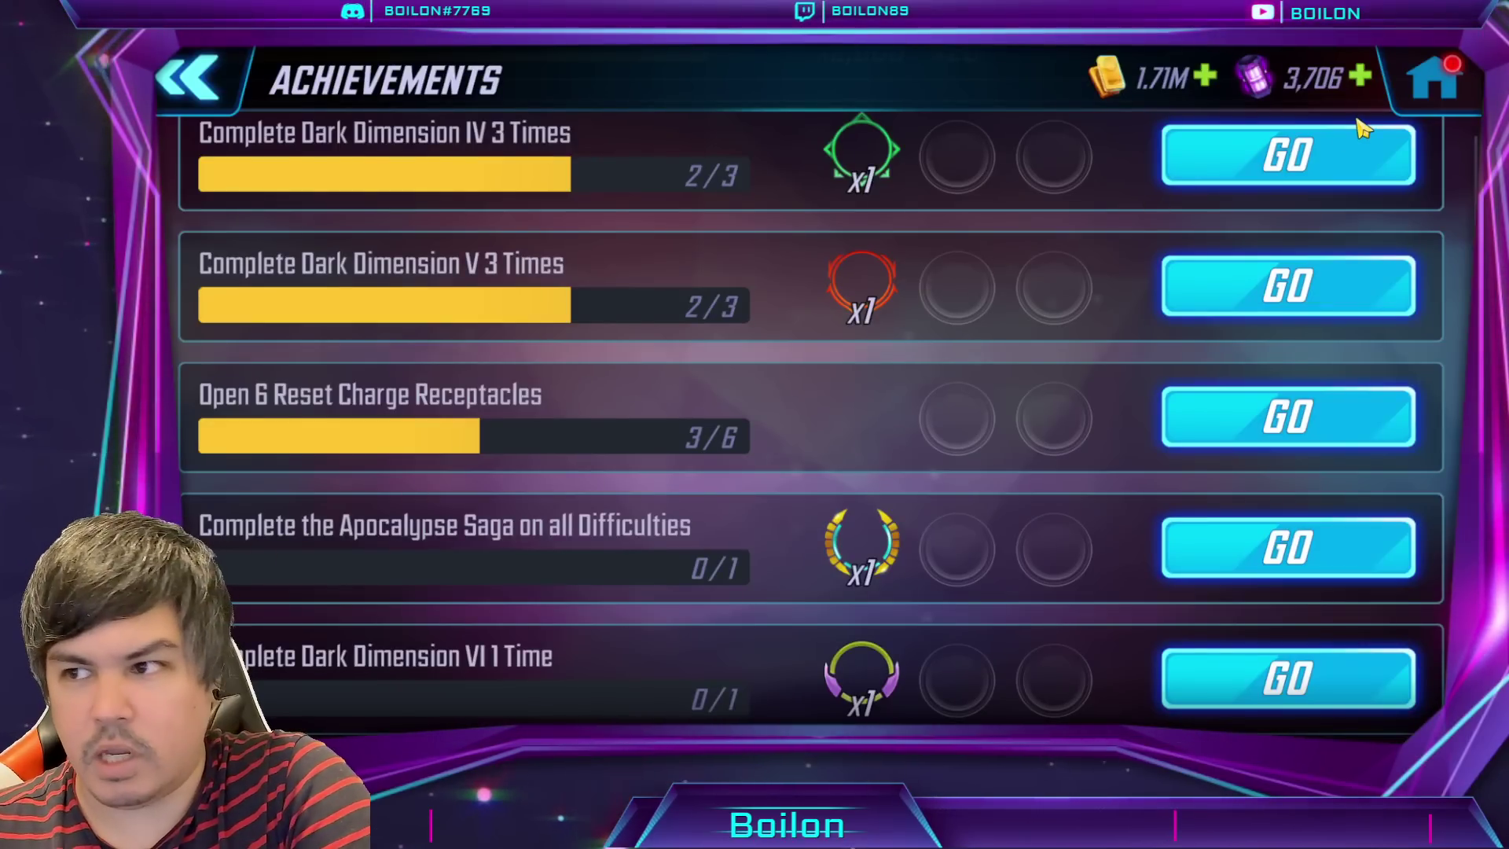
click(1433, 79)
click(213, 541)
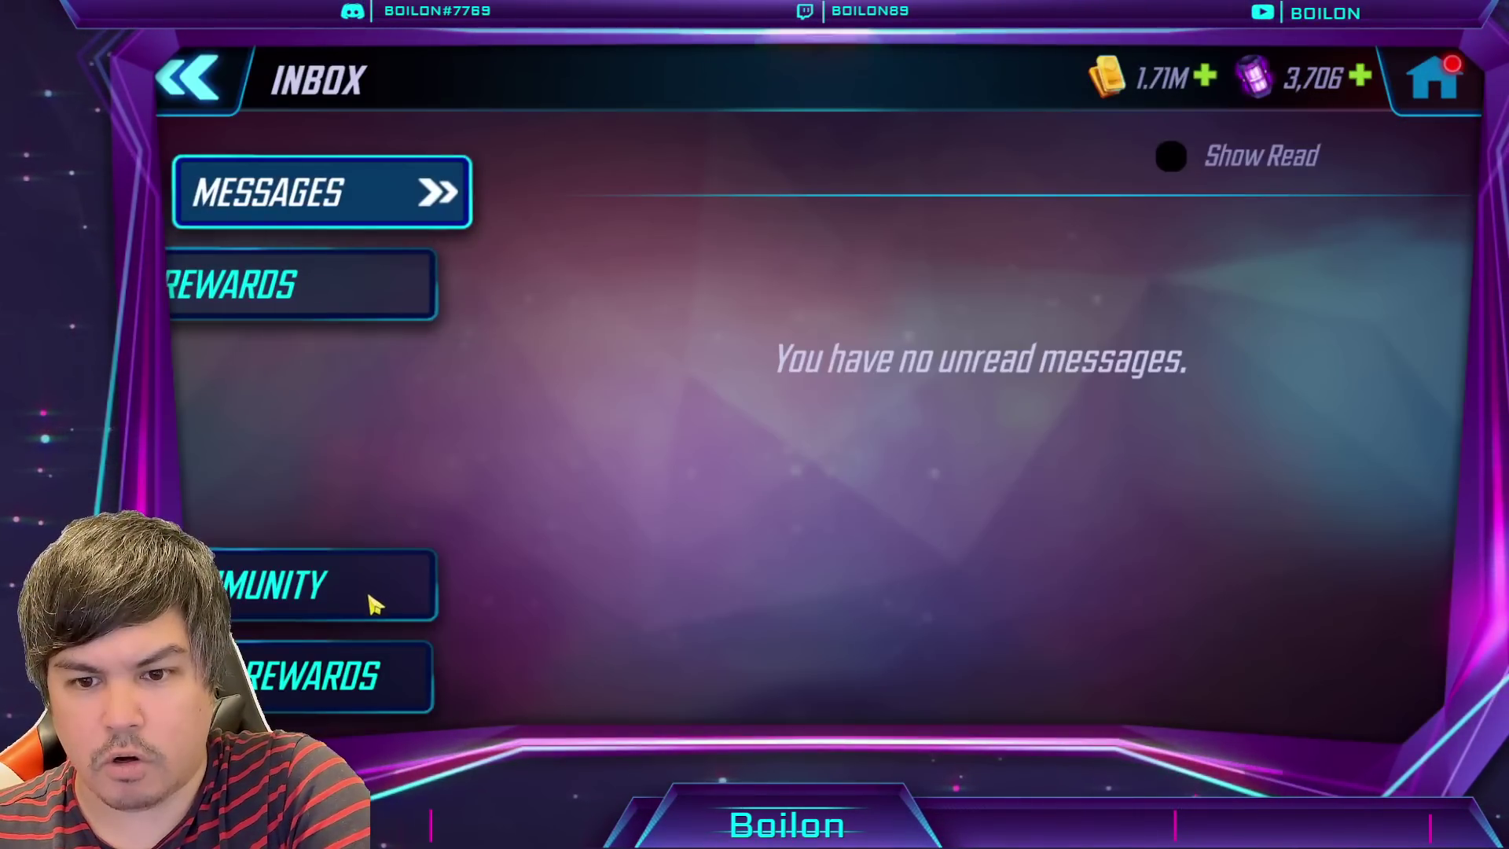
click(330, 702)
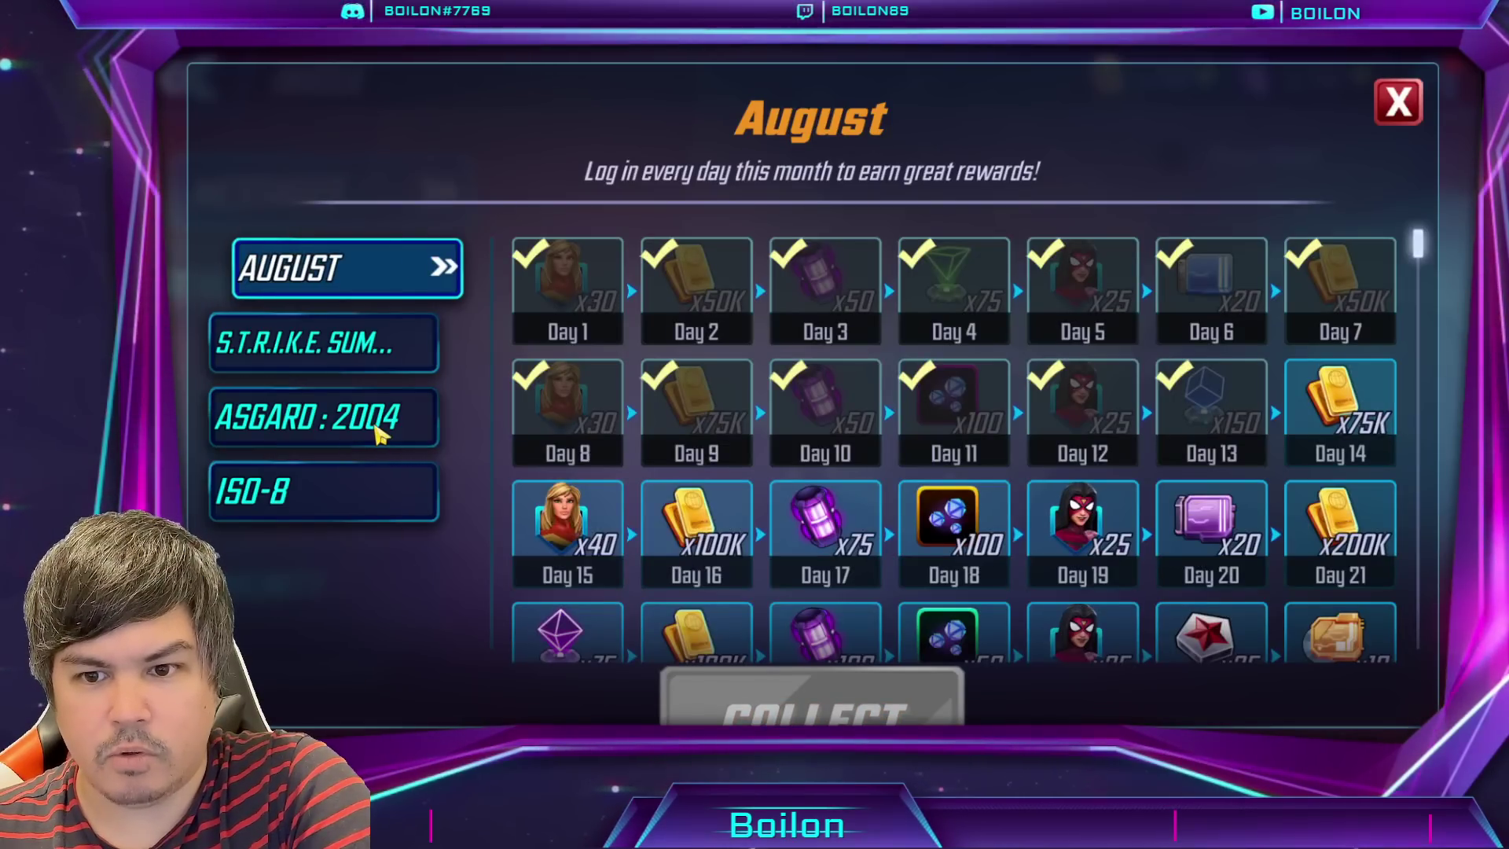
click(394, 417)
click(1083, 283)
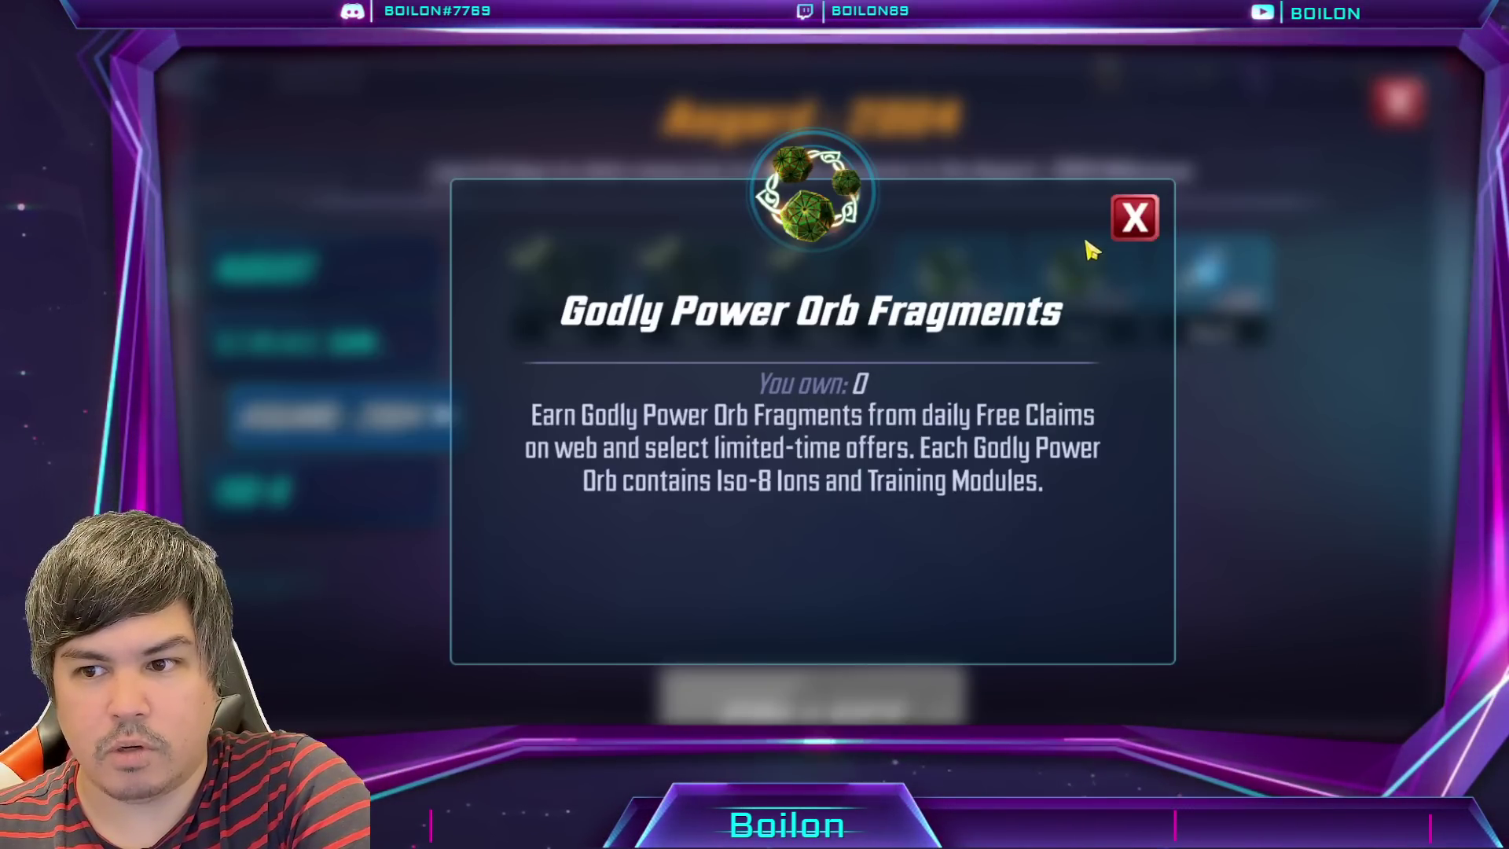
Step: Close the game's login calendar and return to the Excel spreadsheet to check the login calendar orb fragment amount and its note
click(1135, 217)
click(1398, 102)
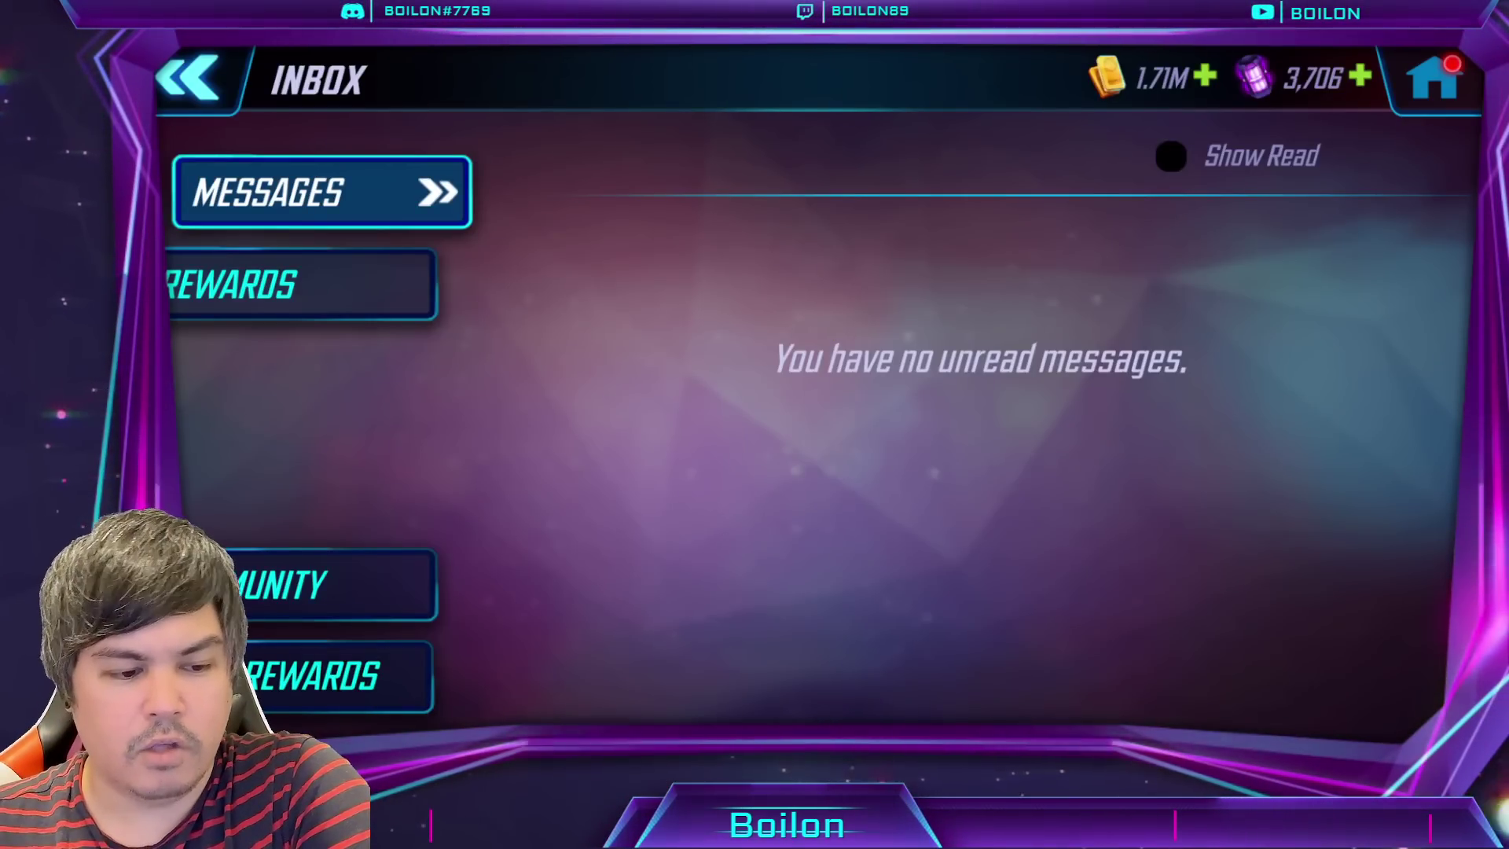
key(alt+Tab)
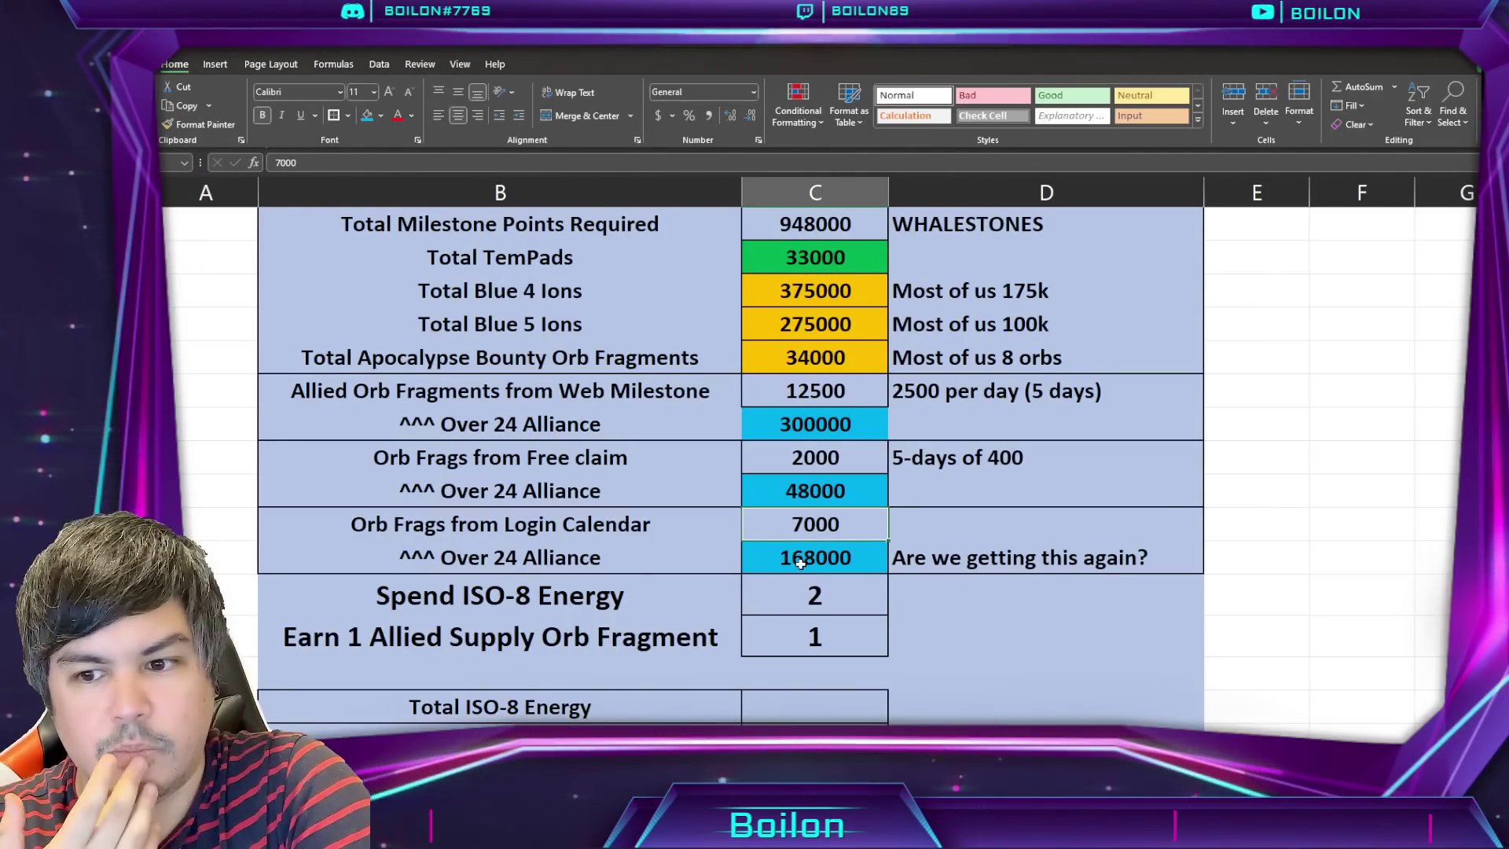
key(Right)
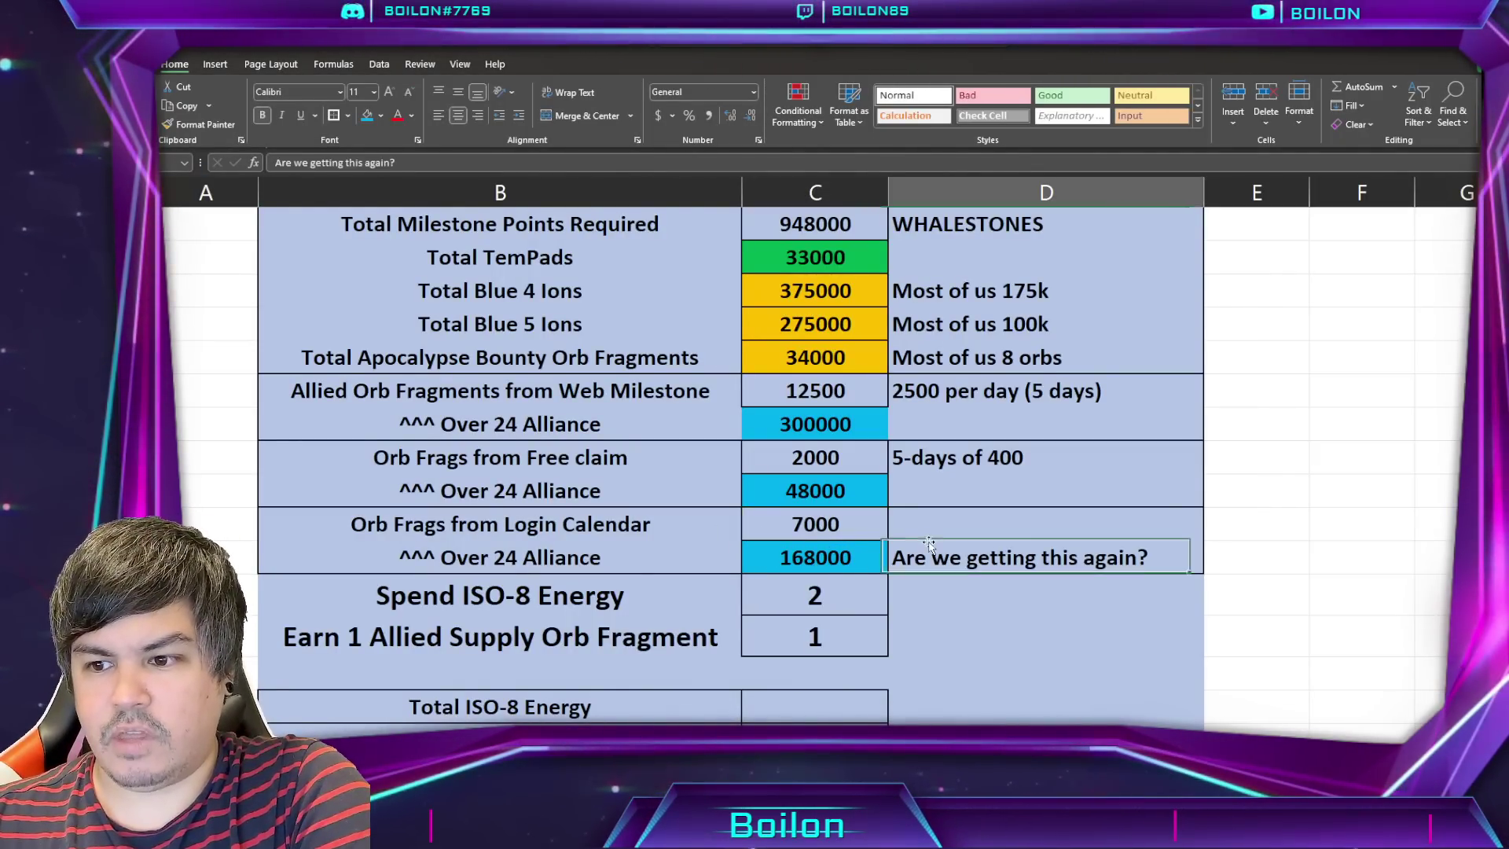
key(Left)
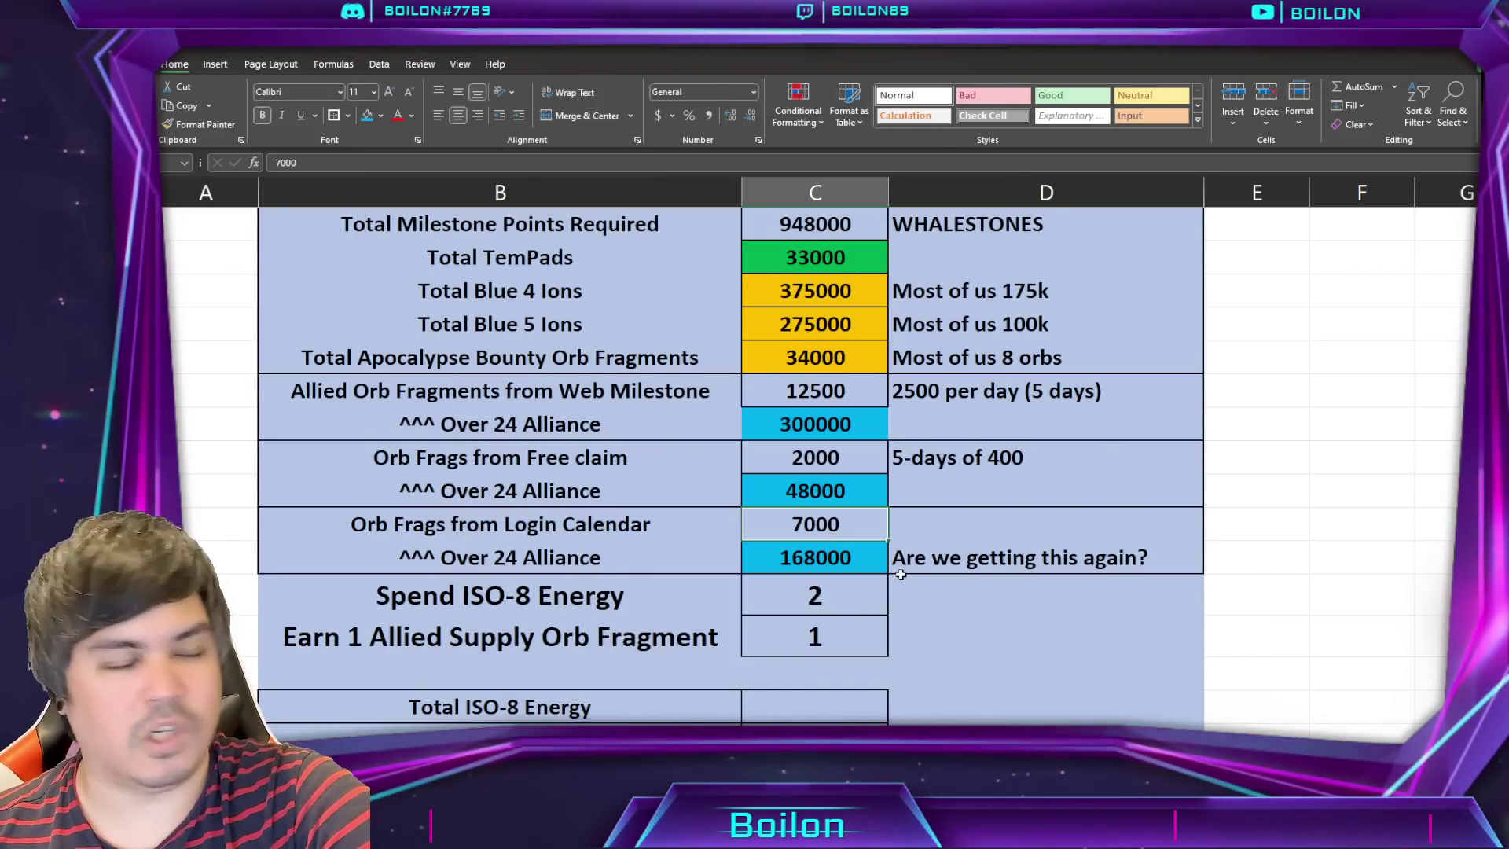
Step: Review the ISO-8 energy to Allied Supply Orb Fragment scoring and inspect the ISO Sub Total formula
scroll(847, 559, down, 1)
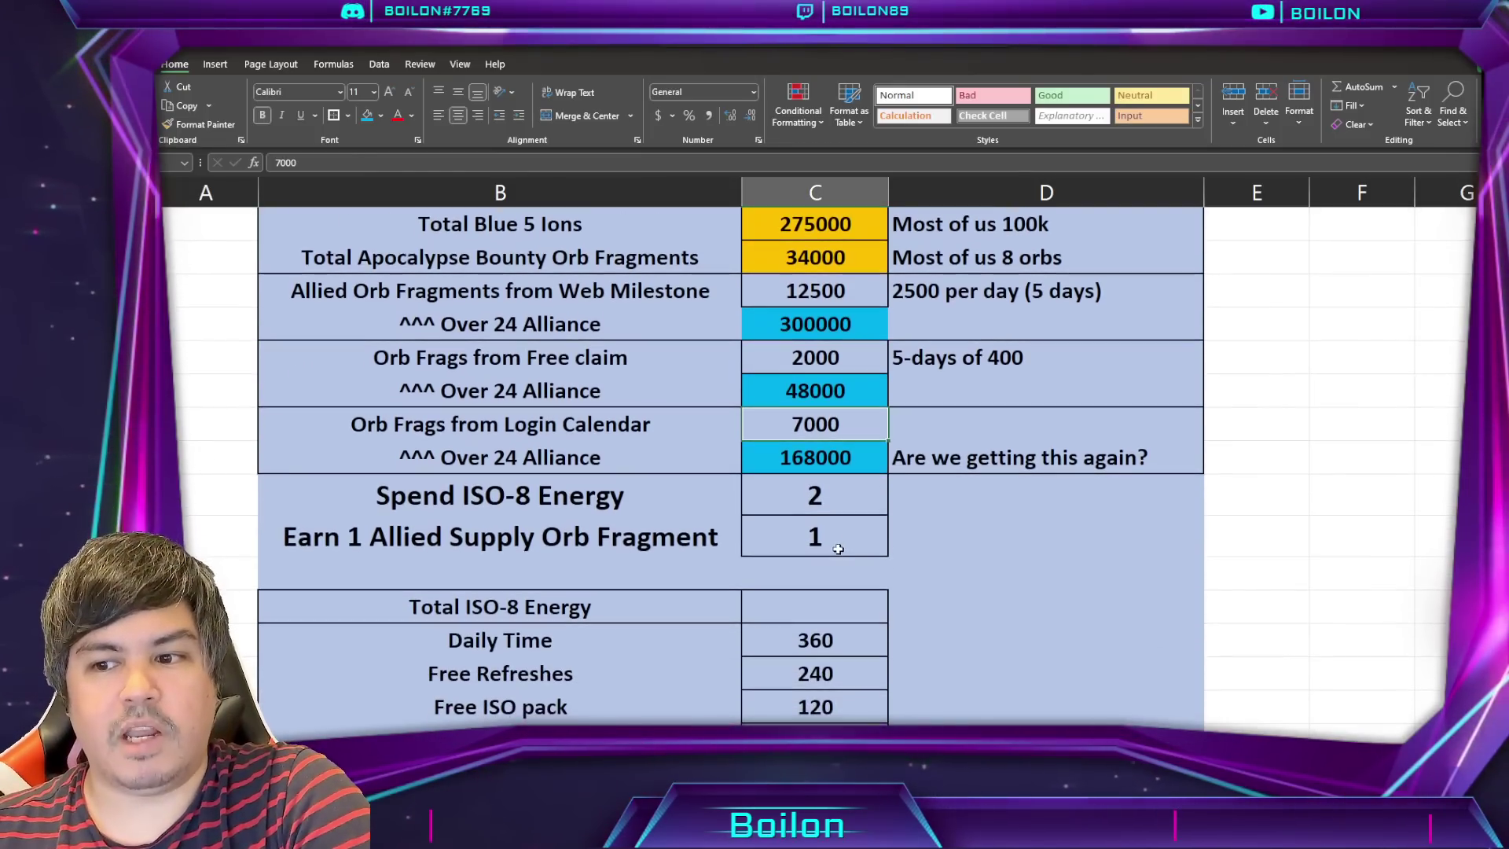
click(828, 550)
click(813, 535)
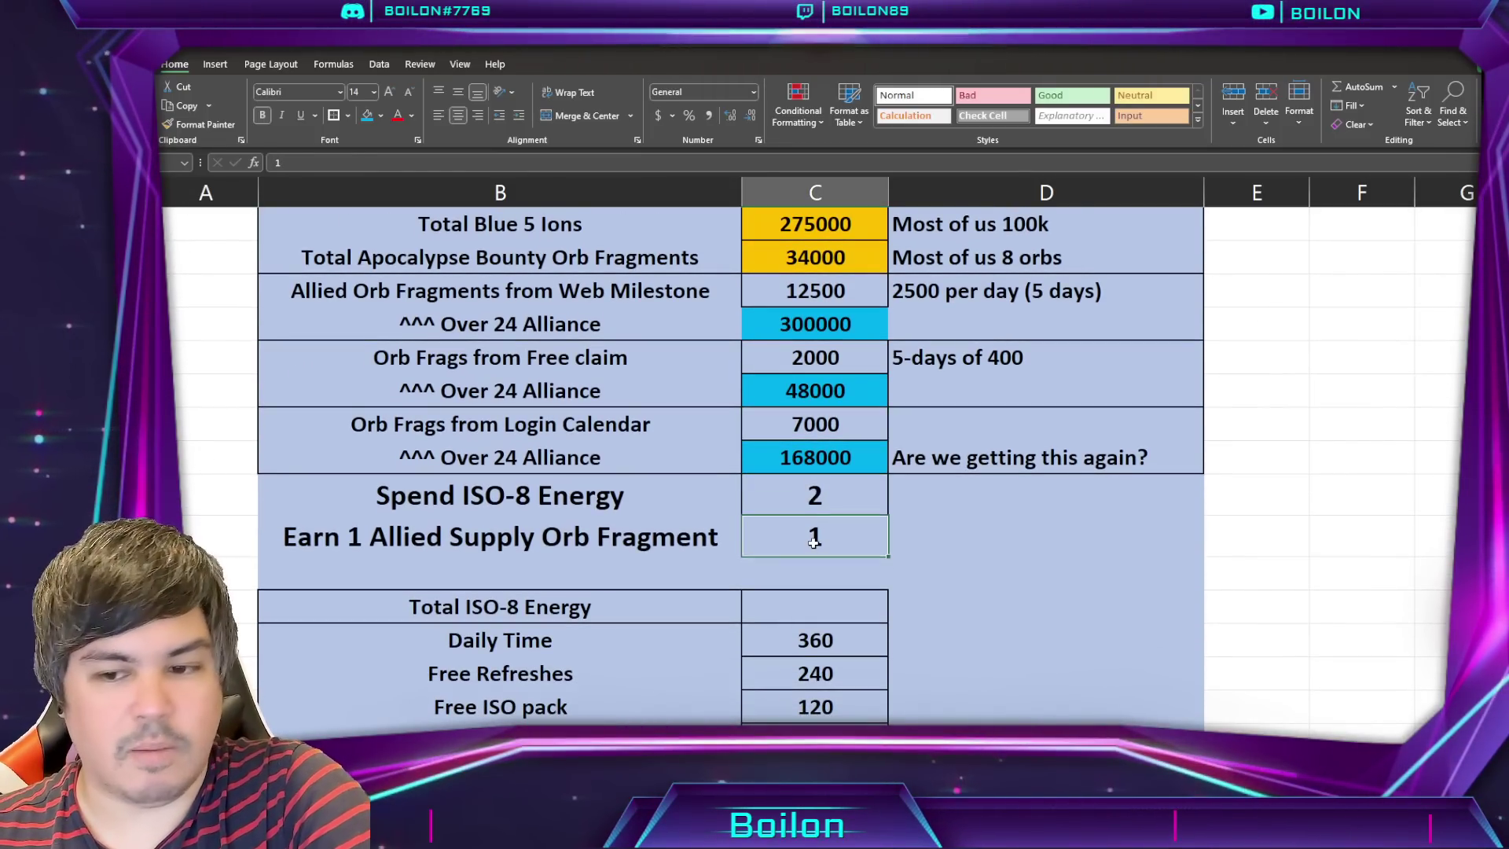
scroll(813, 541, down, 2)
click(828, 615)
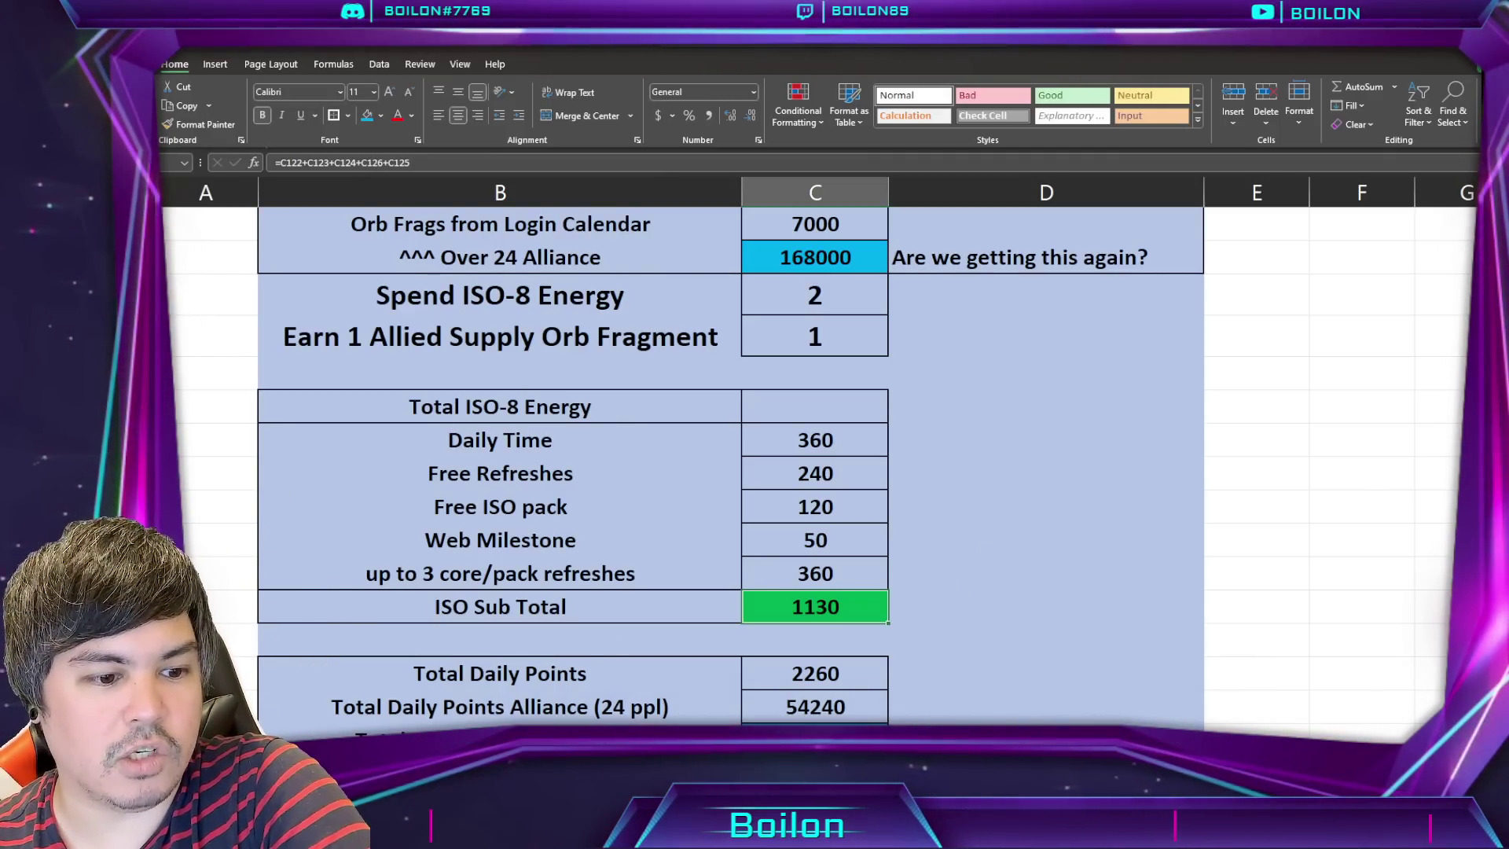
Step: Switch to the game, check the Iso-8 Campaign Energy refill offer from the home screen, and return to the Excel spreadsheet
key(alt+Tab)
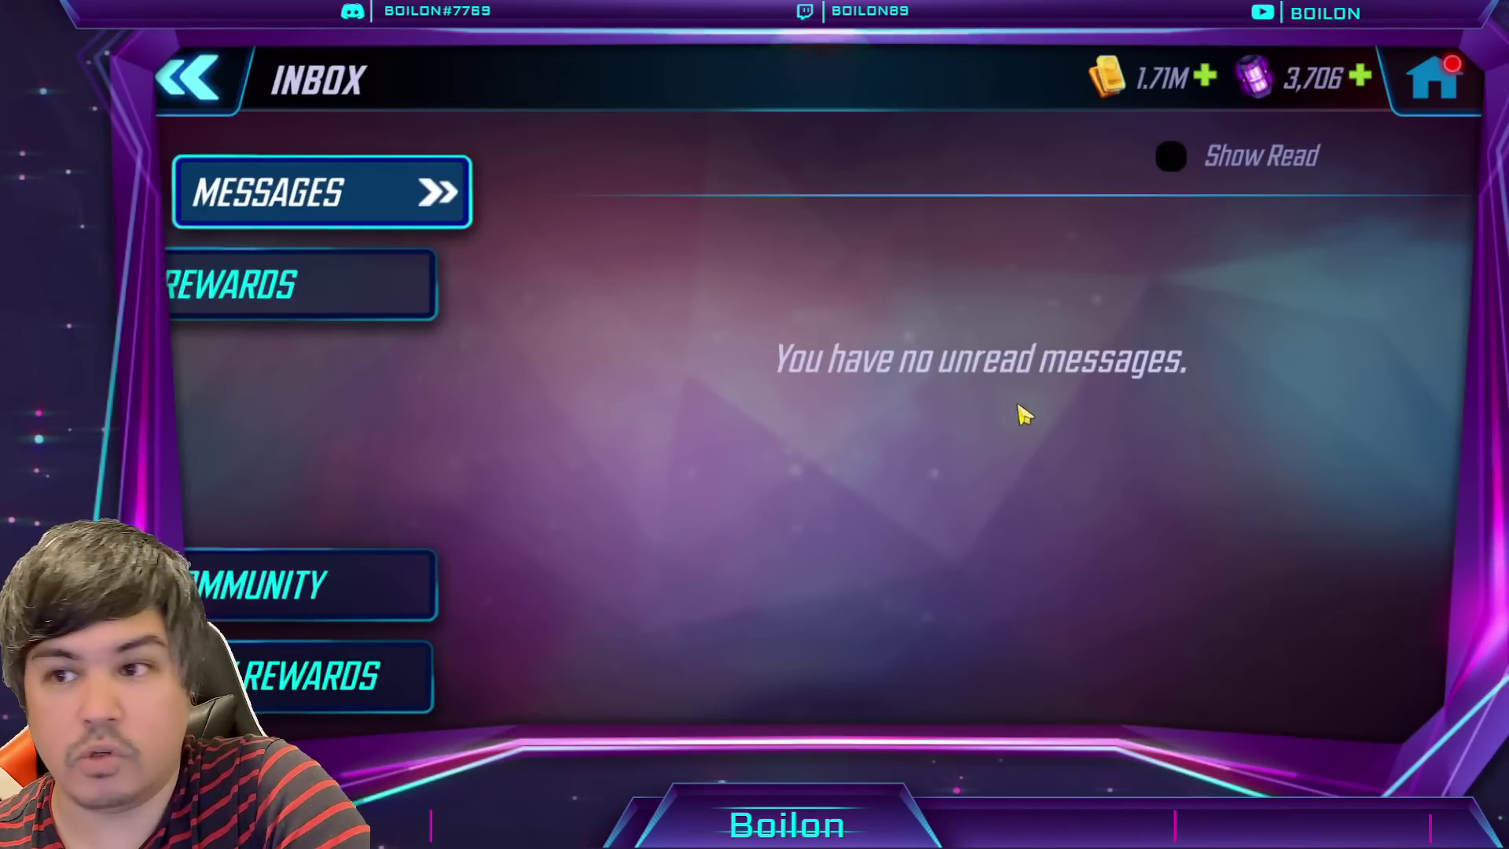
click(1403, 86)
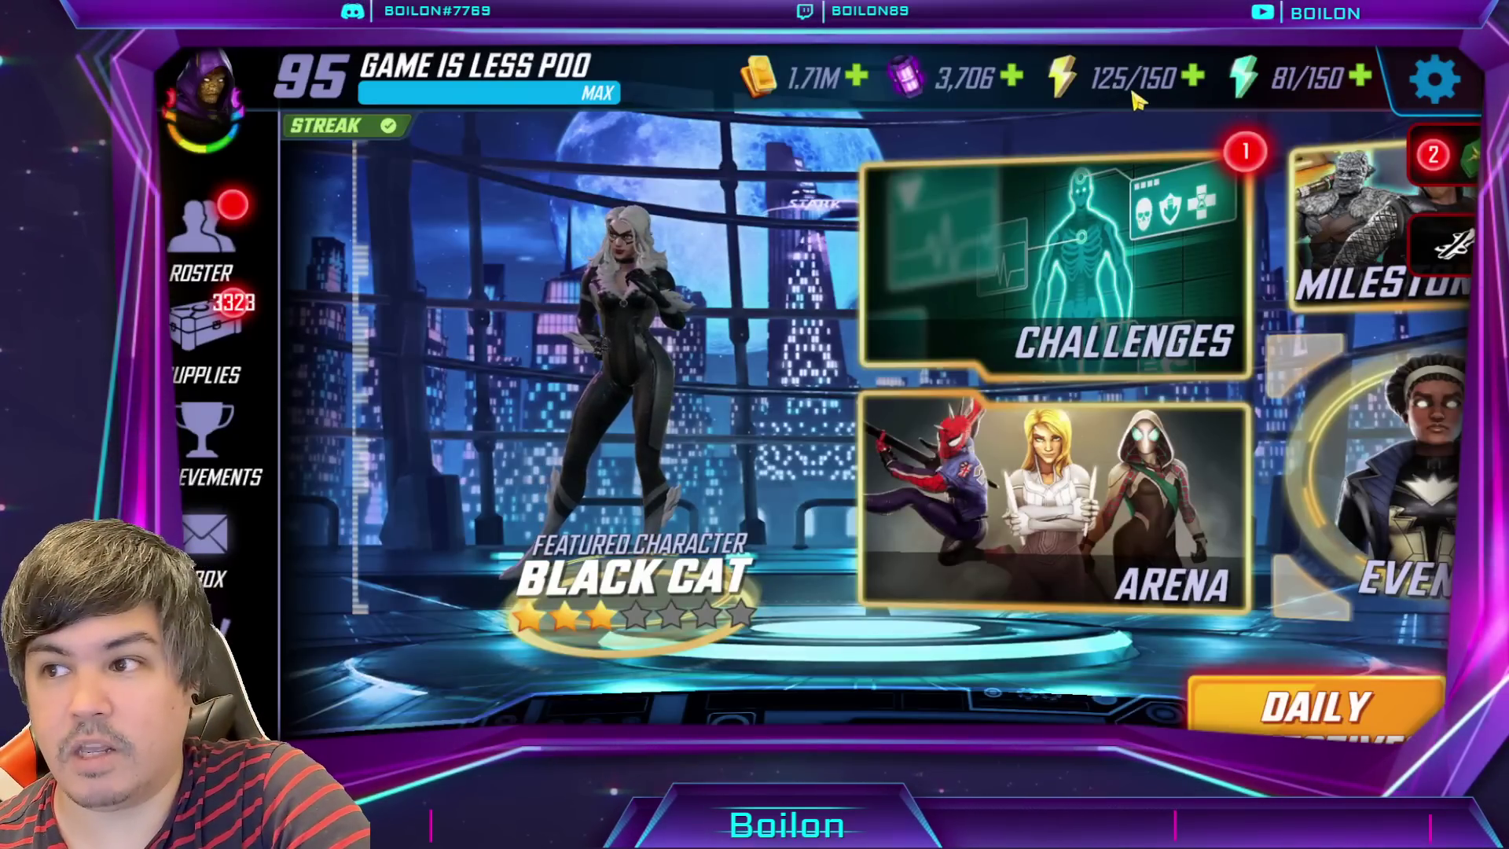
click(1261, 87)
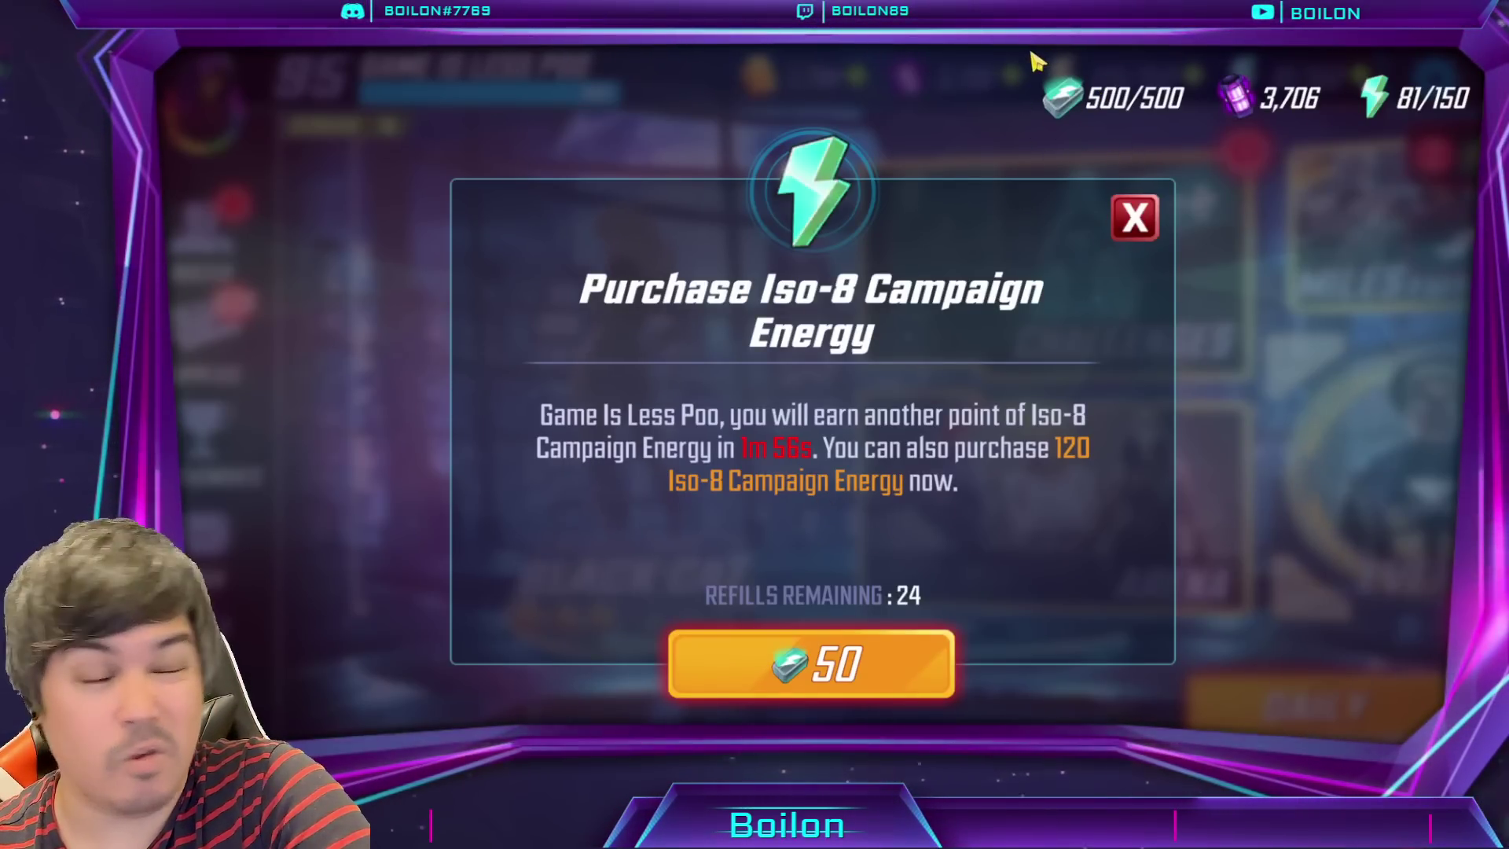
click(1137, 219)
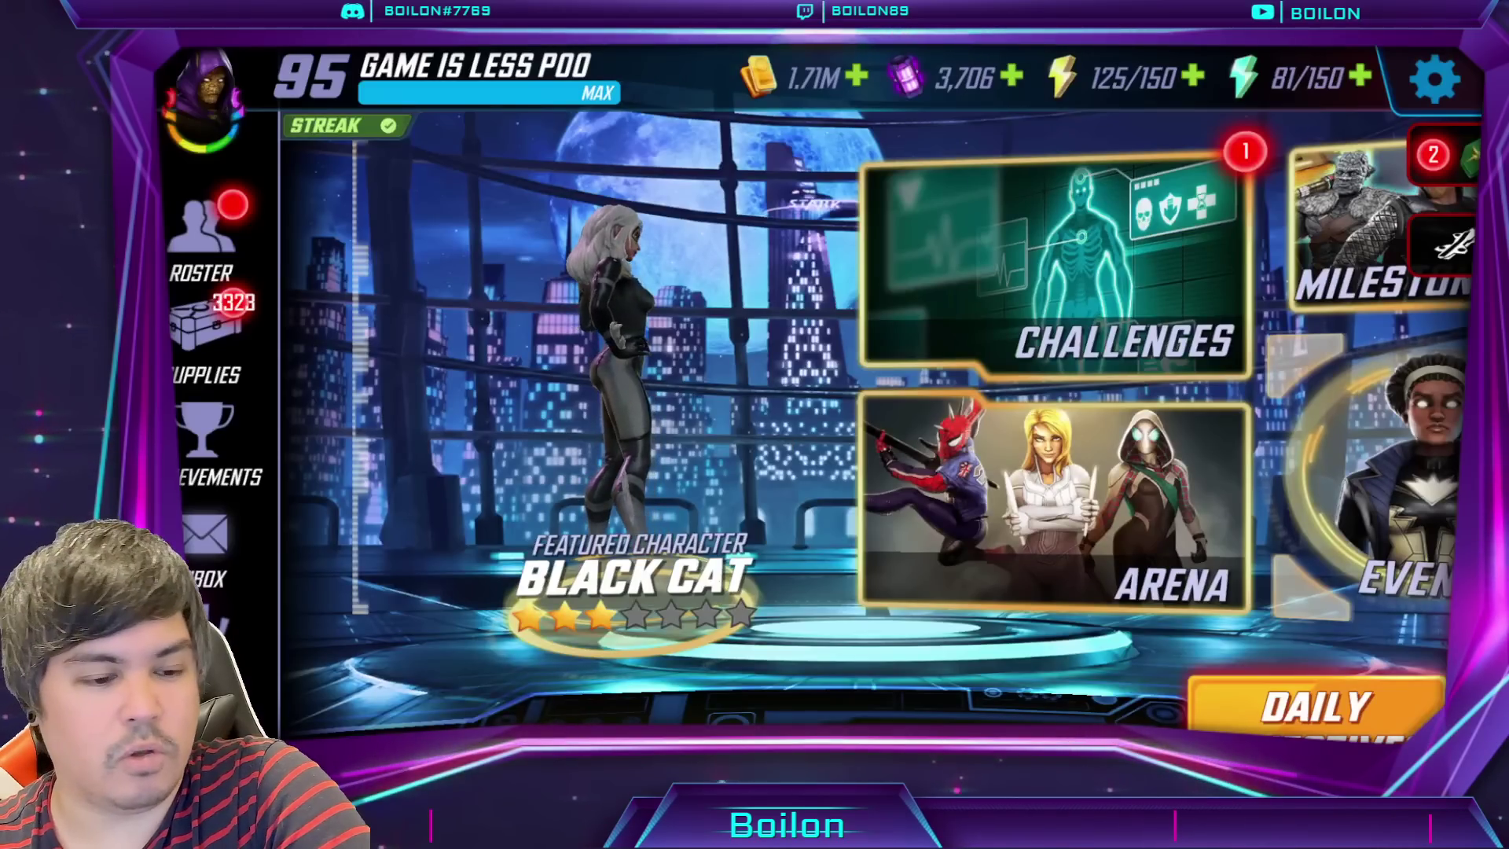
key(alt+Tab)
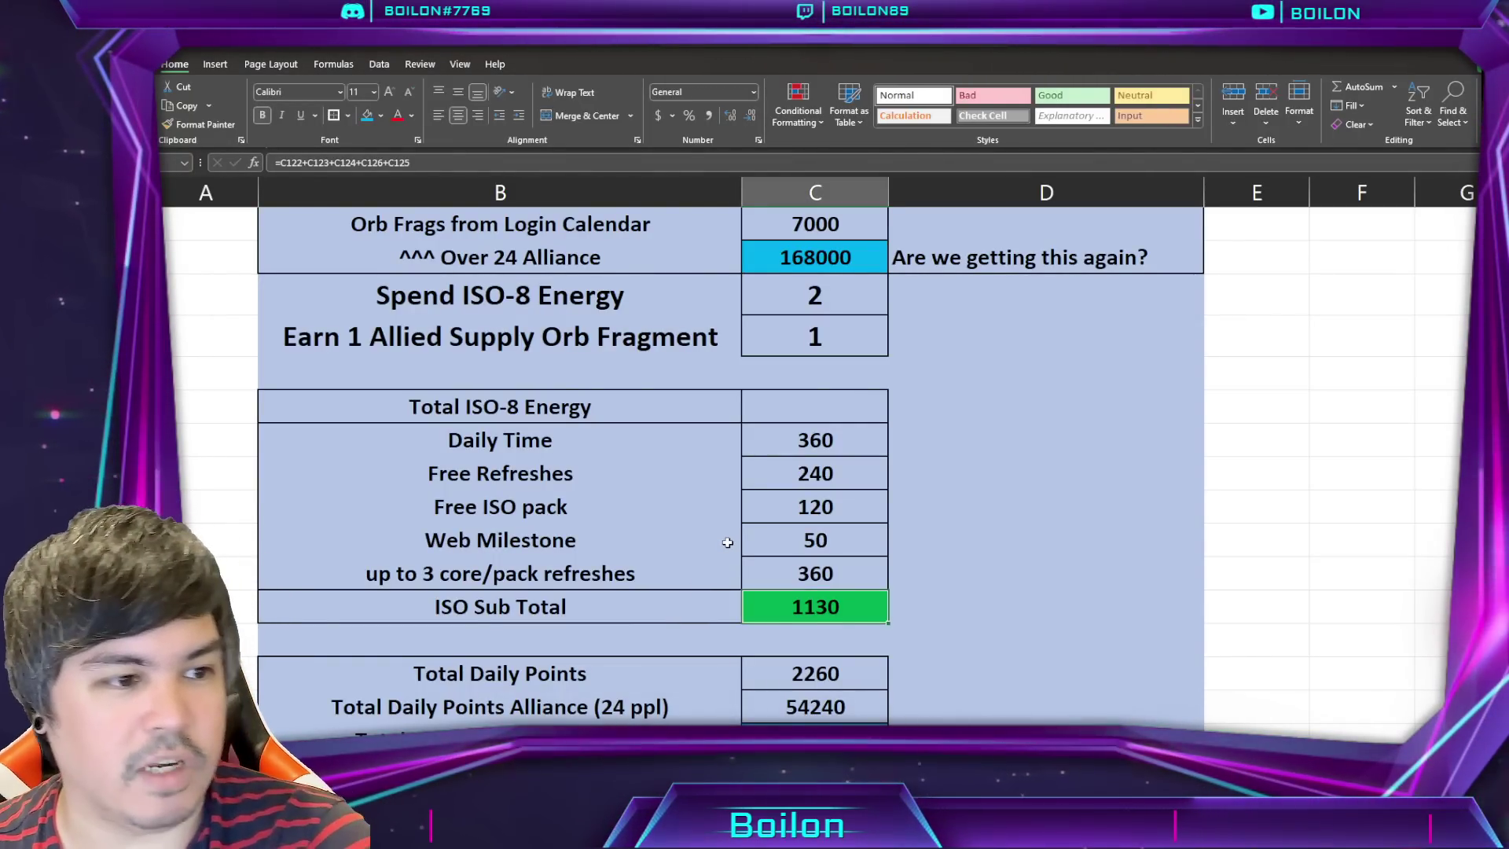
Step: Inspect the daily and 5-day alliance point formulas and the web milestone alliance total, comparing them with the Rome chart
scroll(1381, 481, down, 2)
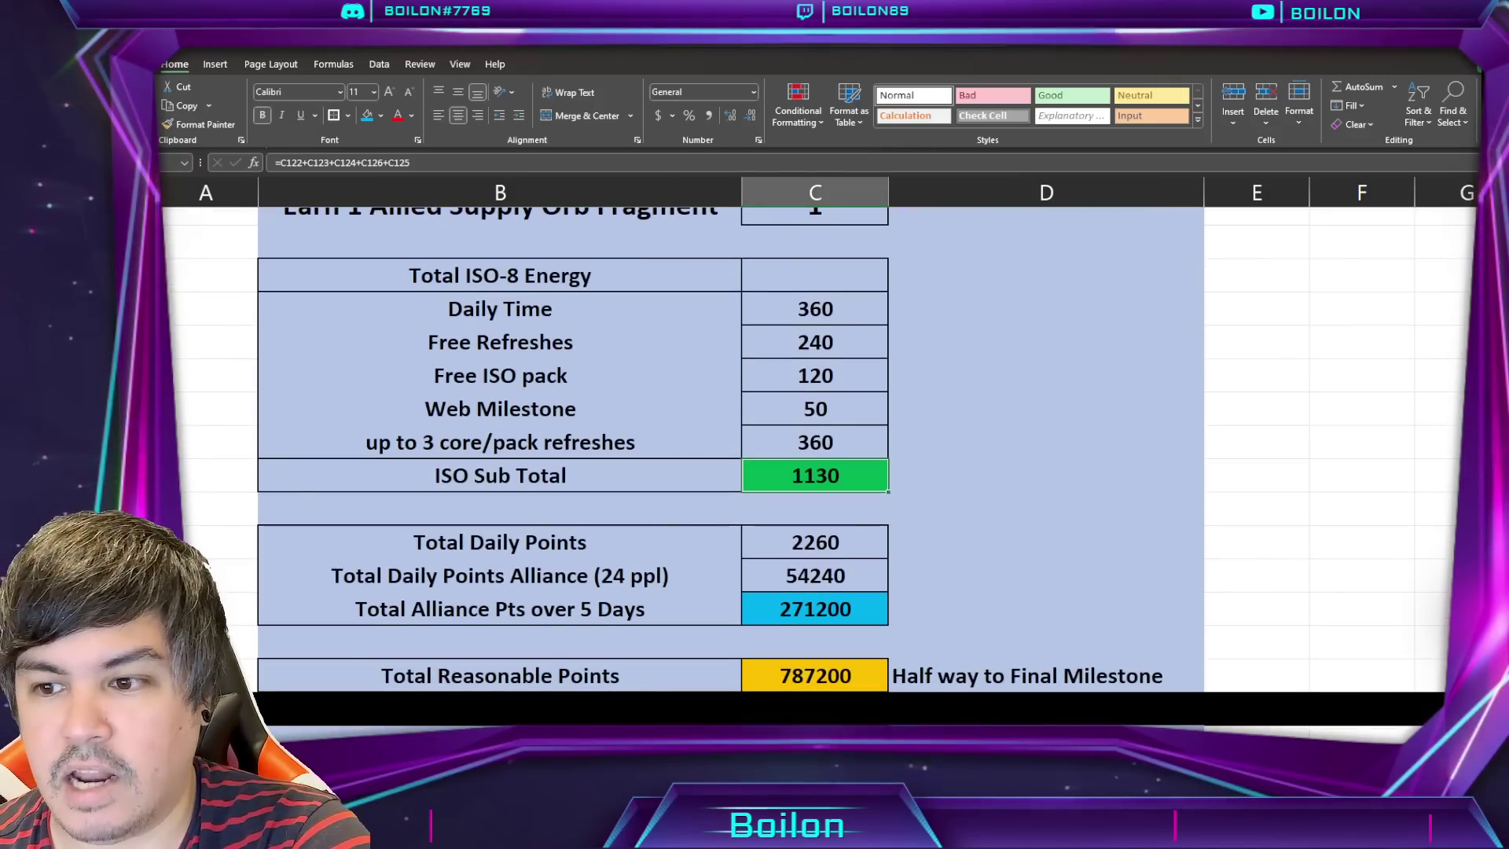
scroll(926, 624, up, 1)
click(845, 621)
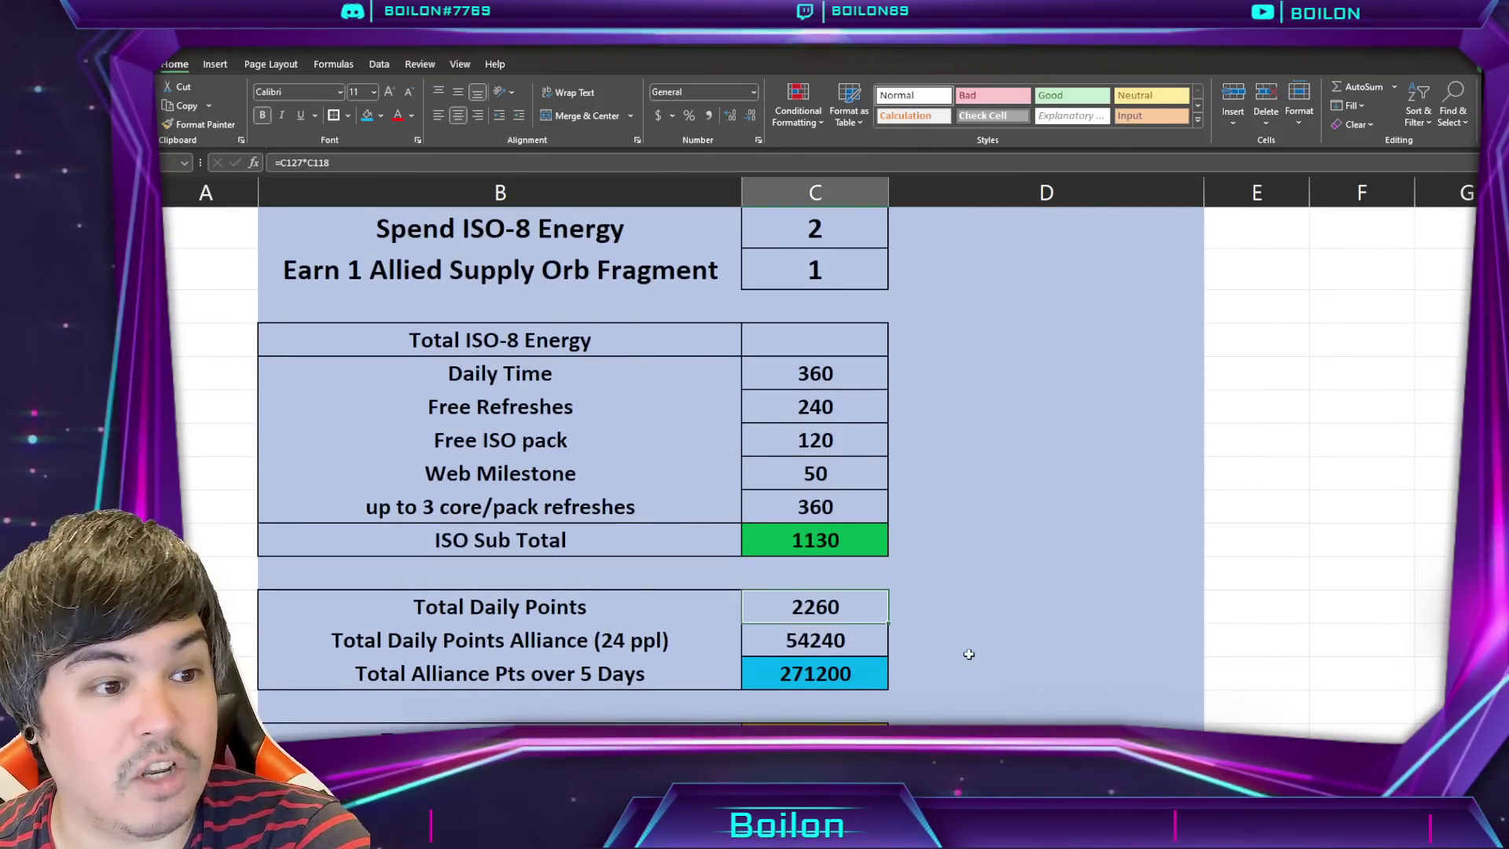
click(869, 638)
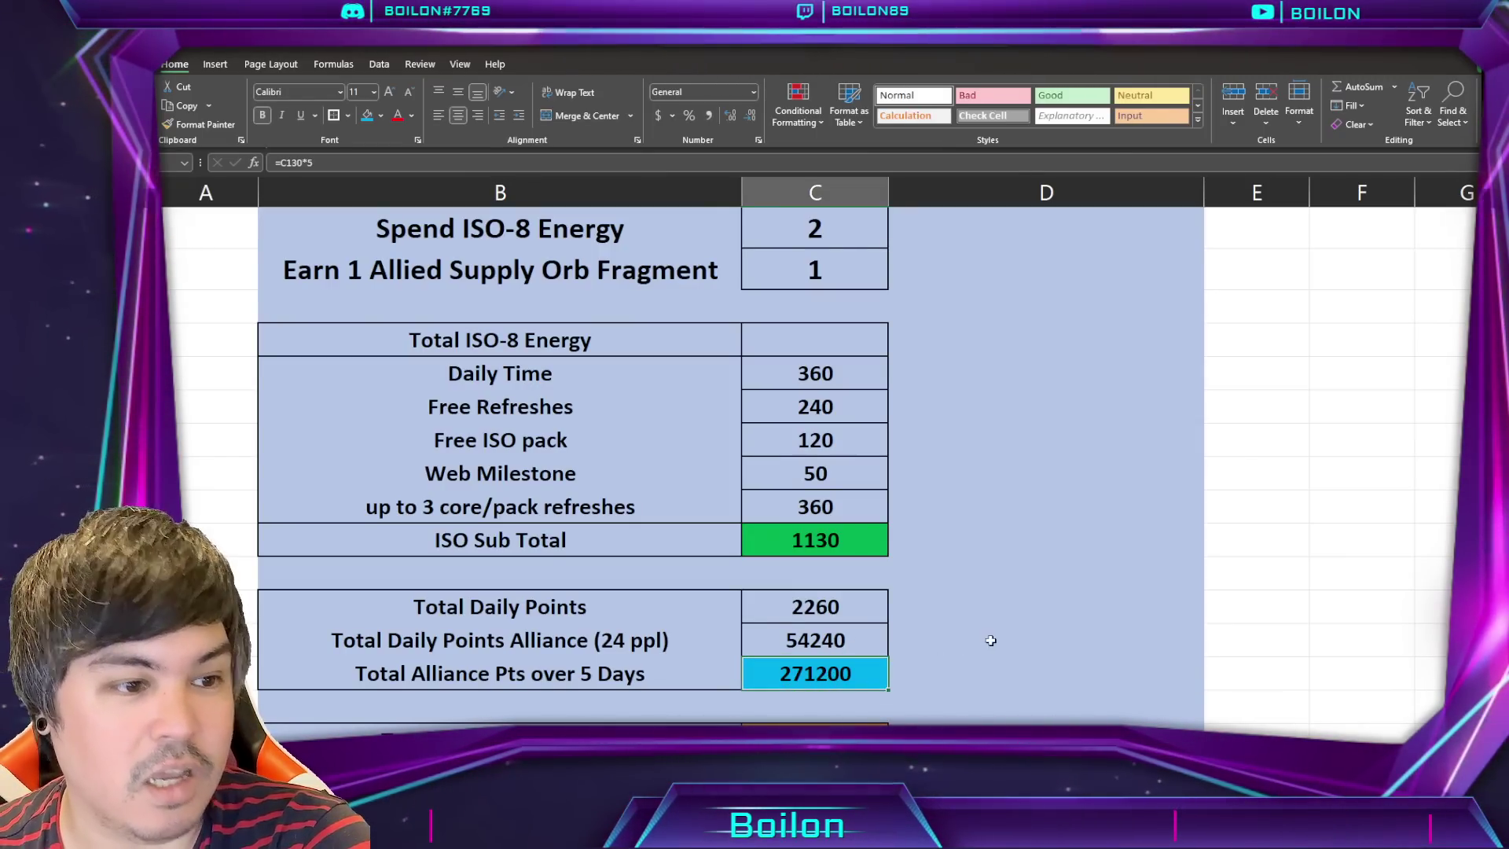
scroll(810, 363, up, 3)
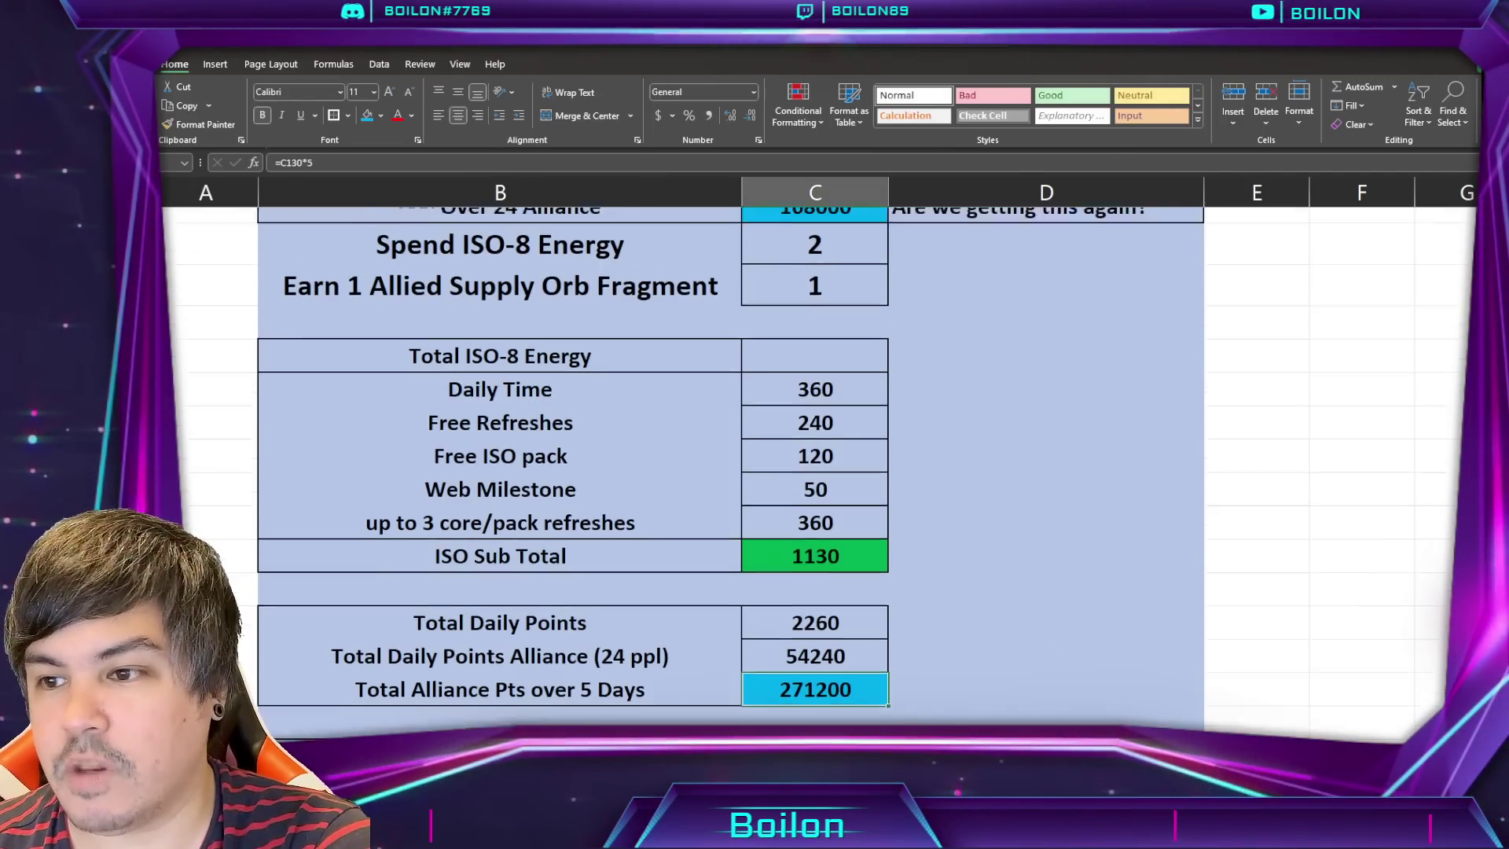
click(810, 363)
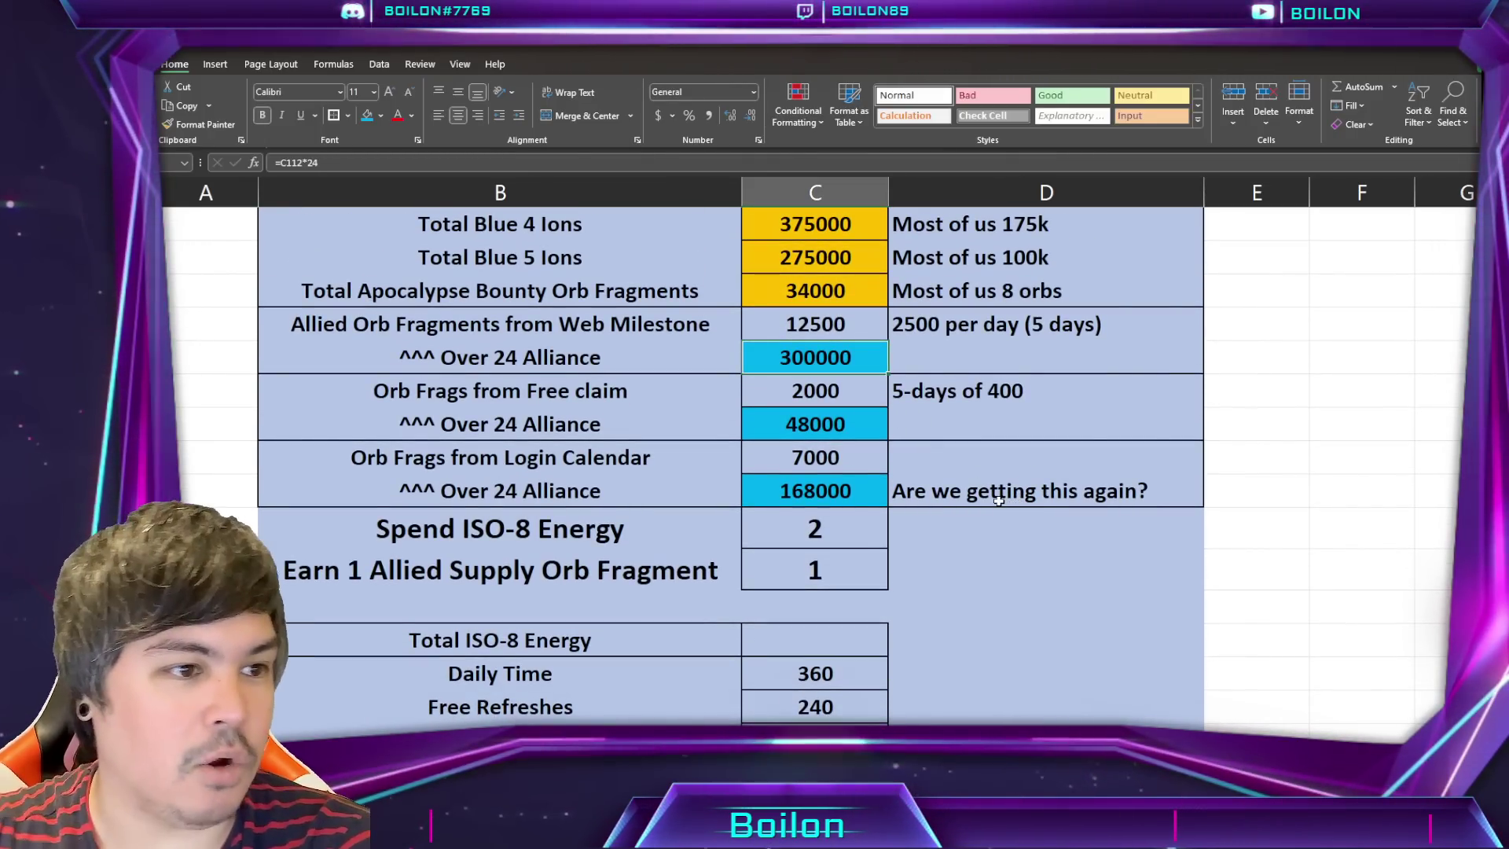
scroll(700, 640, down, 3)
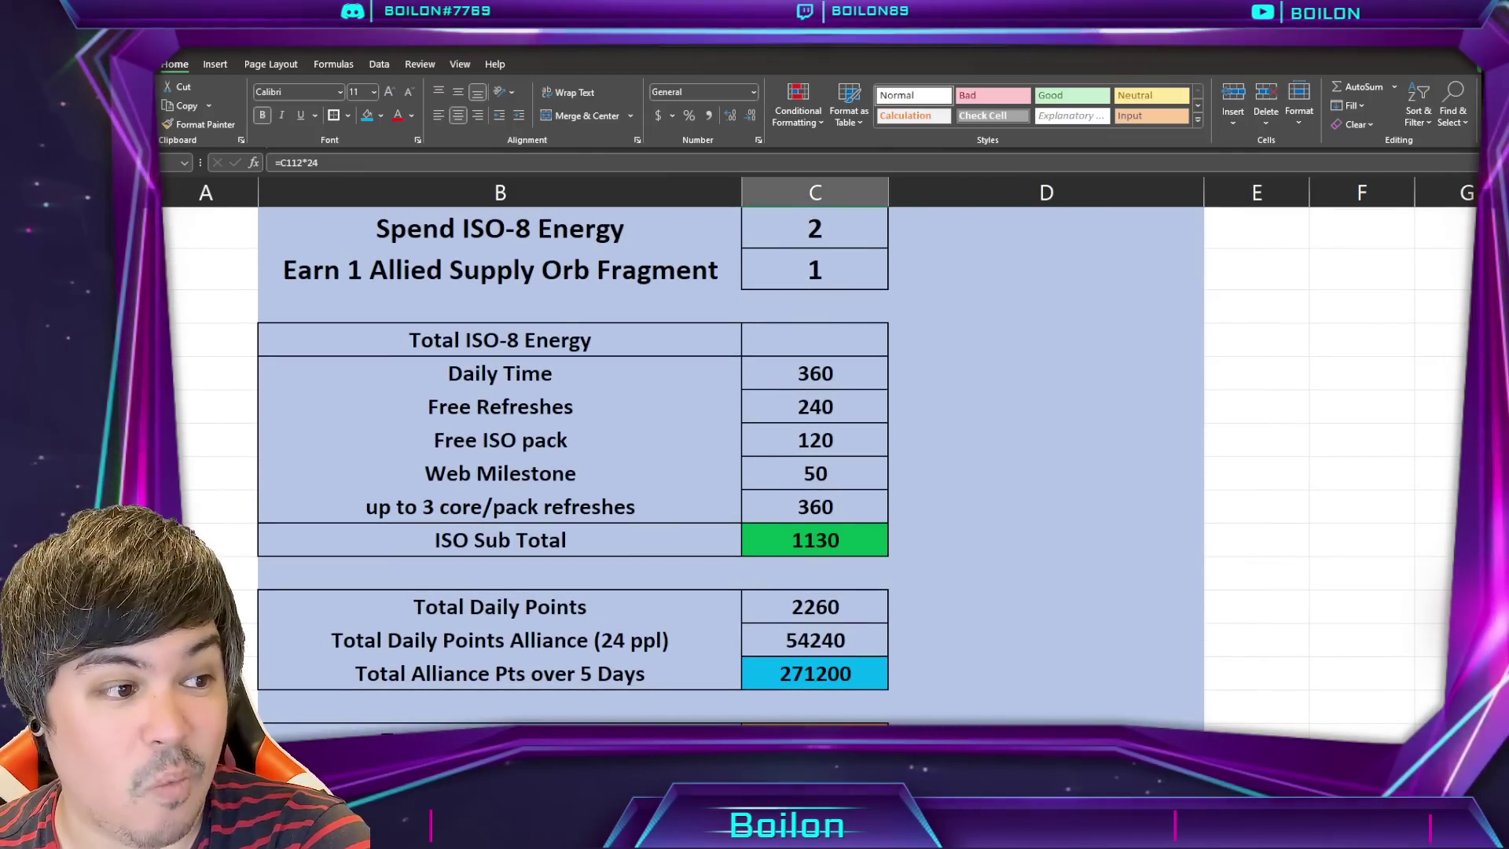
key(alt+Tab)
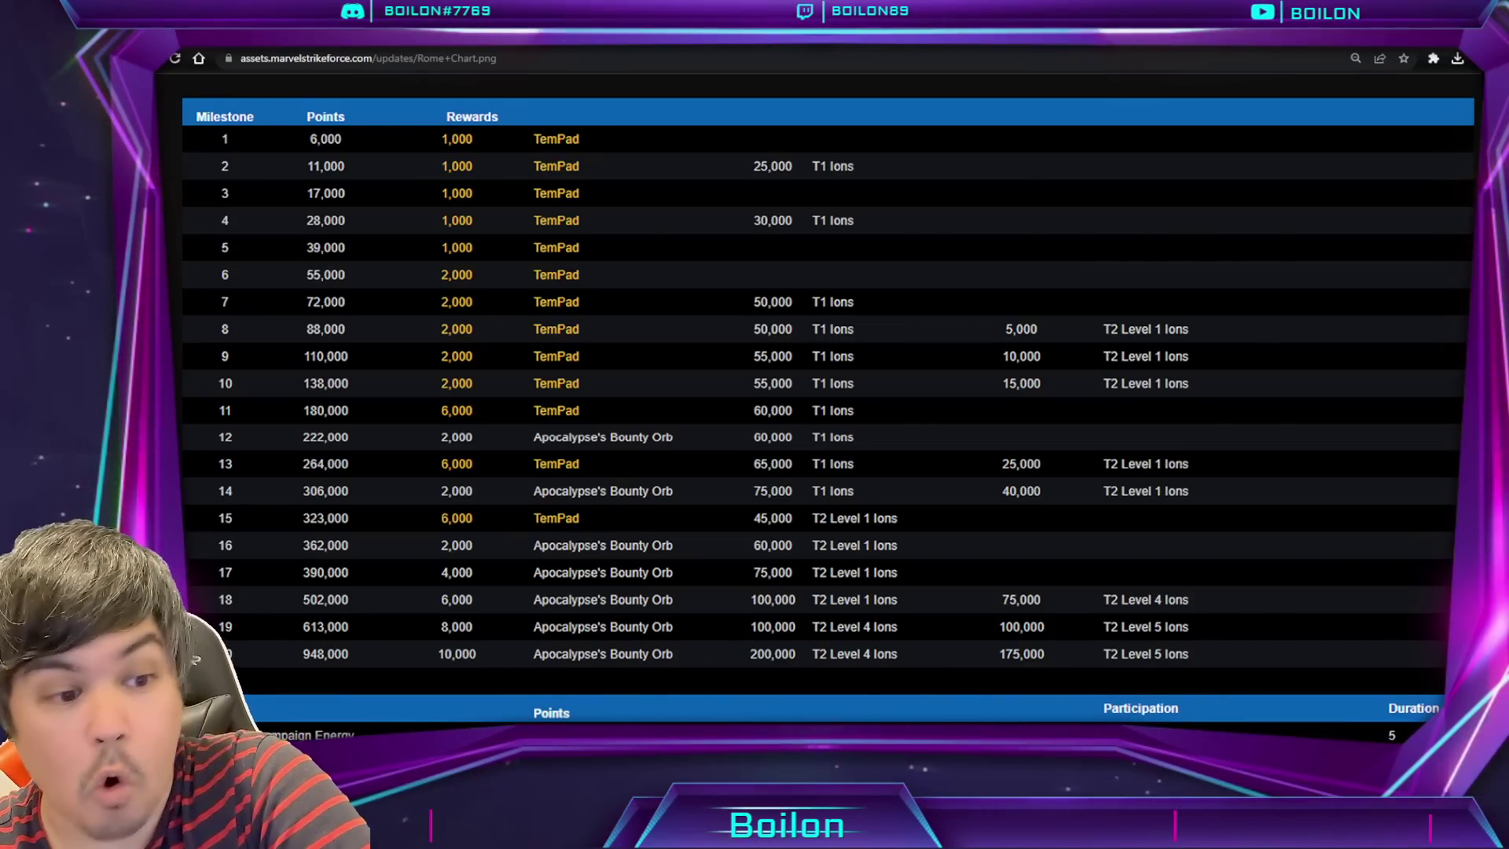
key(alt+Tab)
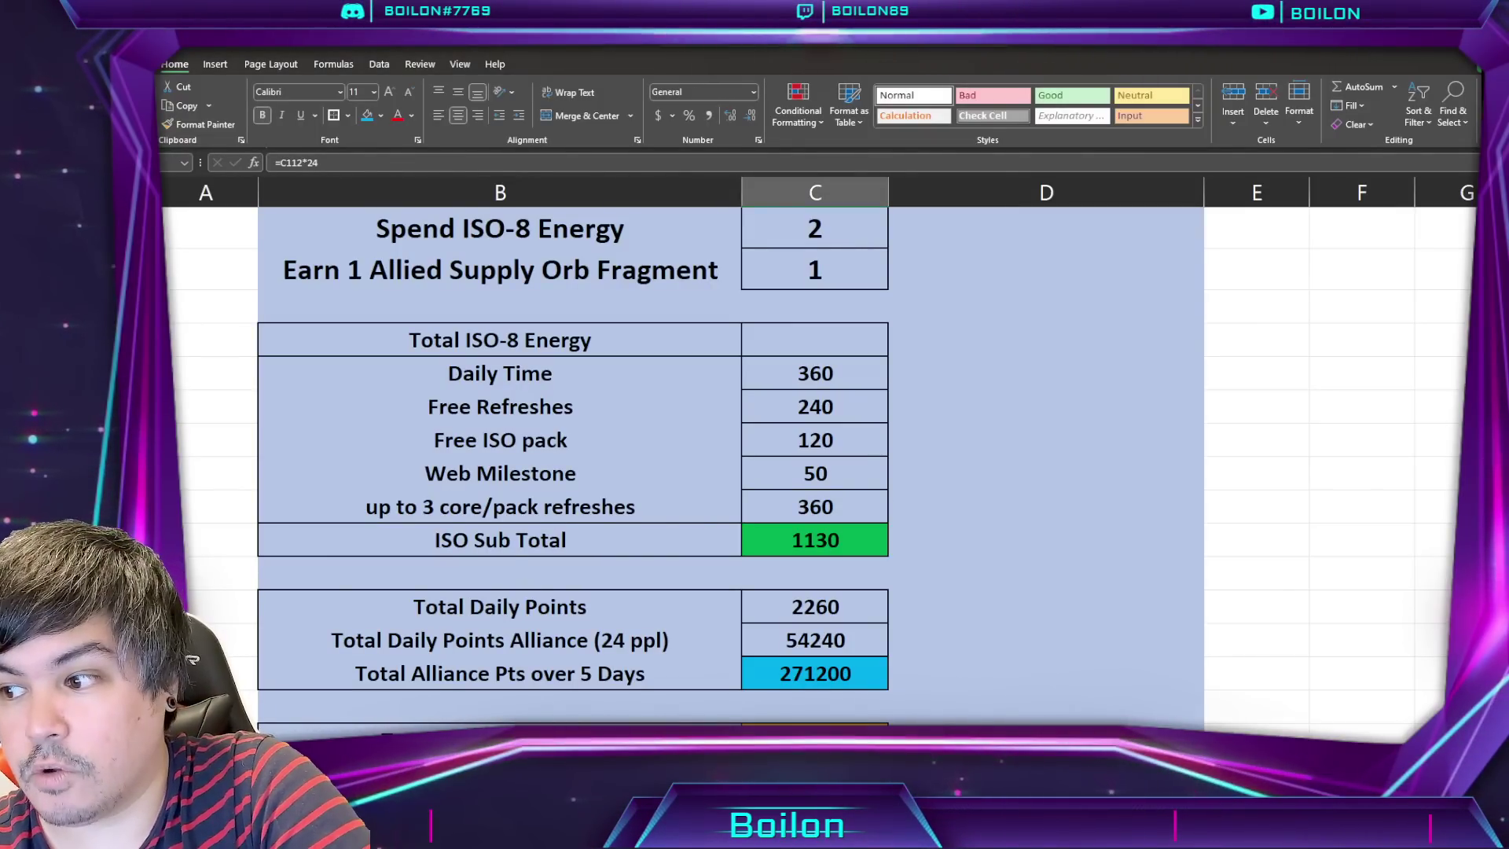
Step: Clear the 24-member alliance total for login calendar orb fragments
scroll(729, 504, up, 3)
scroll(730, 504, down, 1)
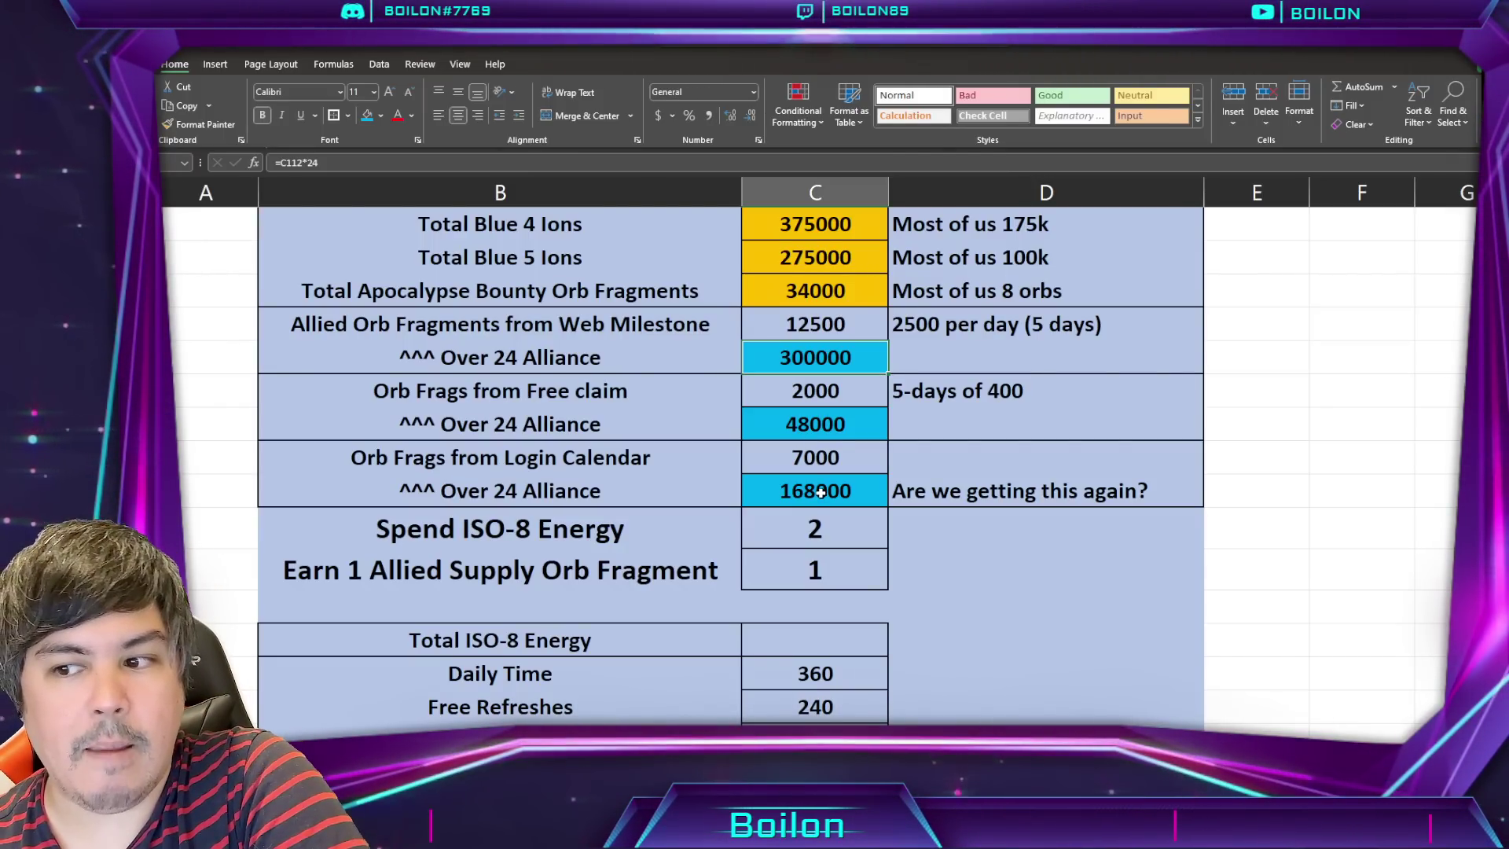
key(Delete)
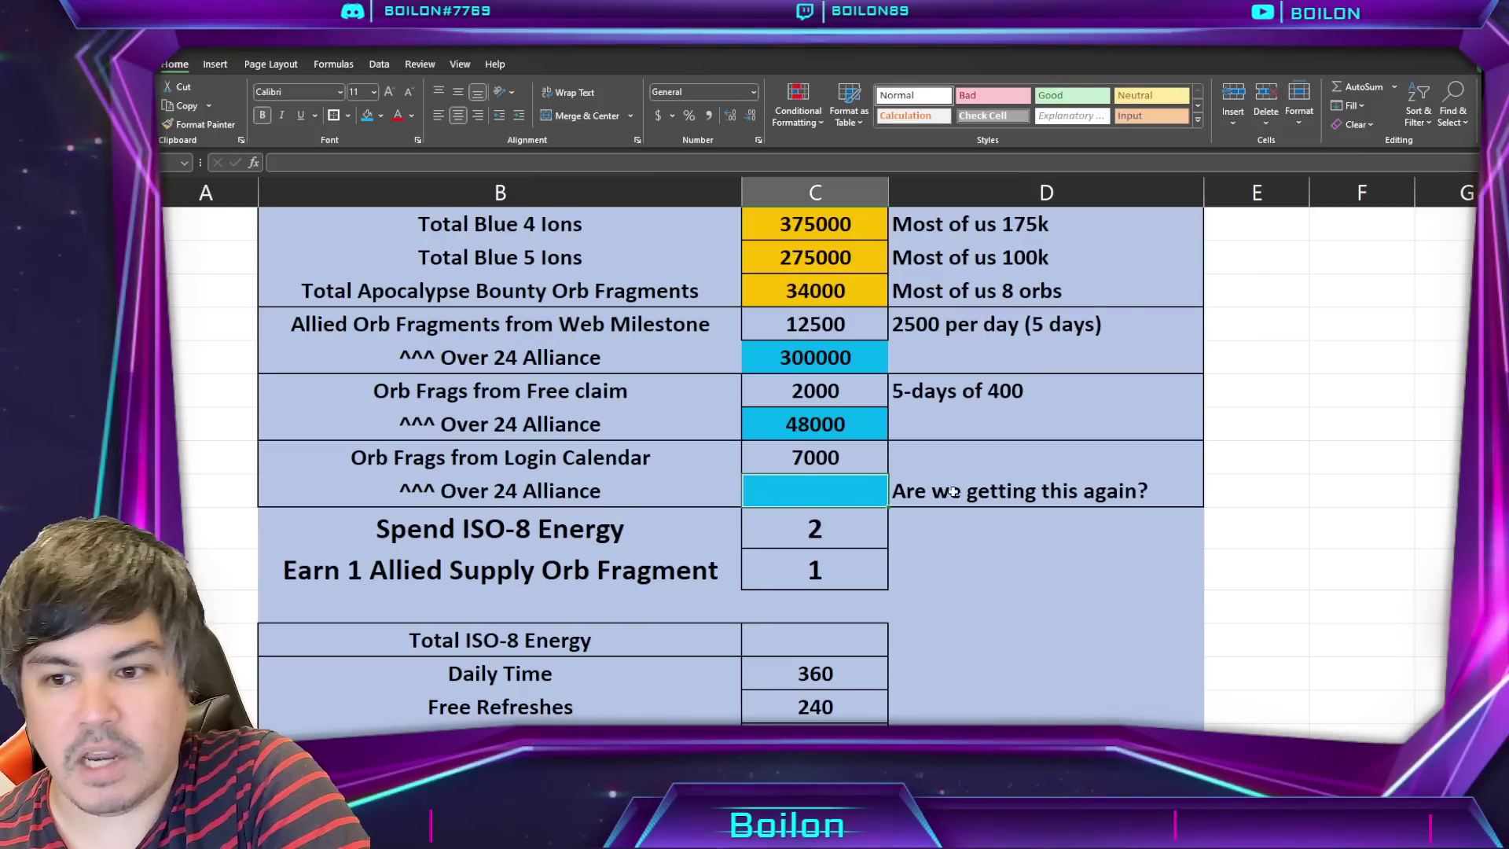
Step: Check the Total Reasonable Points formula and compare its result with the milestones in the Rome chart
scroll(798, 631, down, 4)
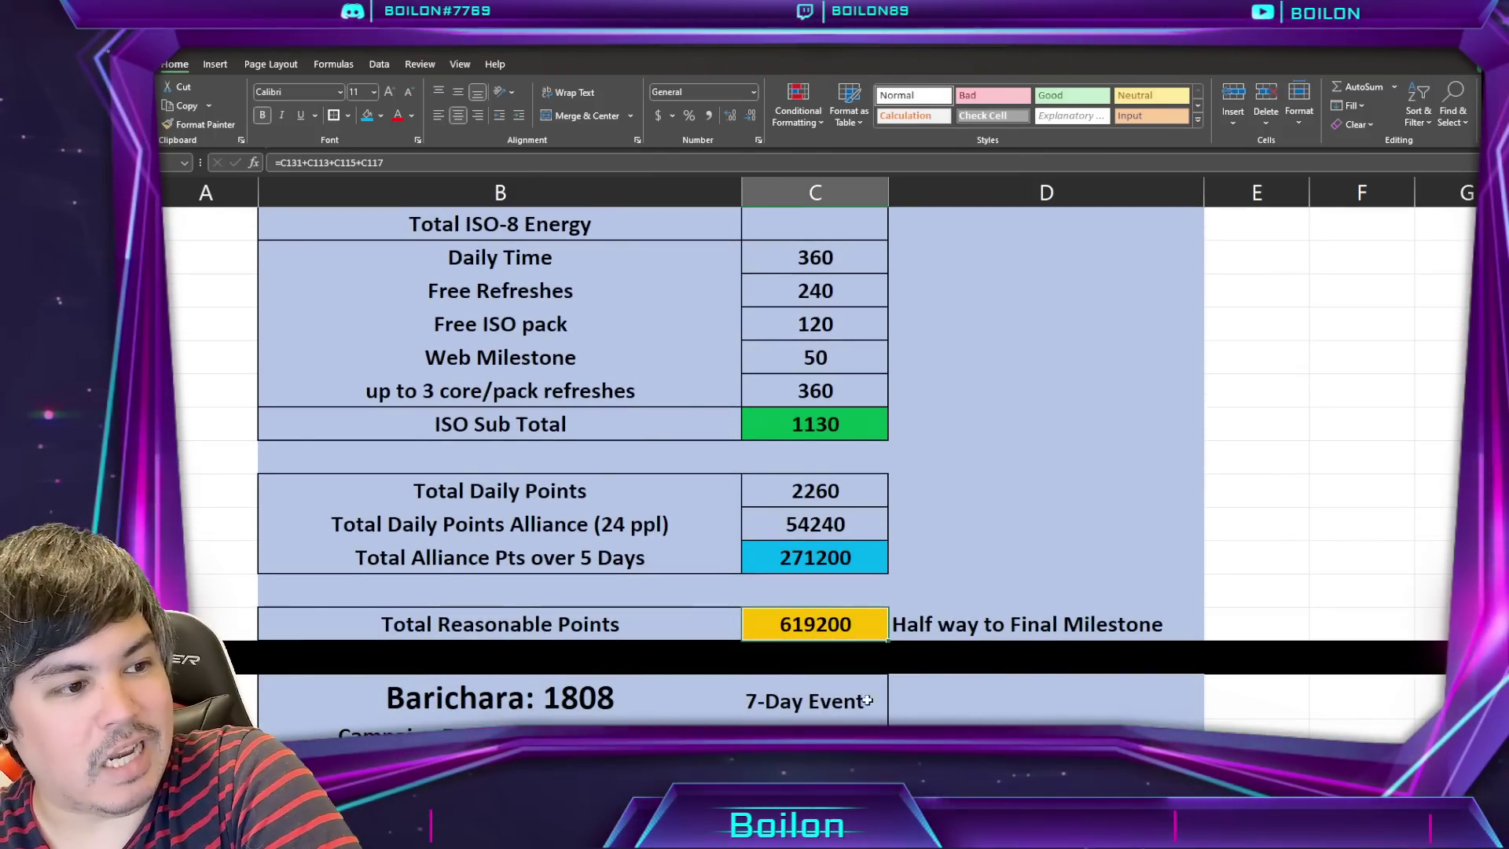
key(alt+Tab)
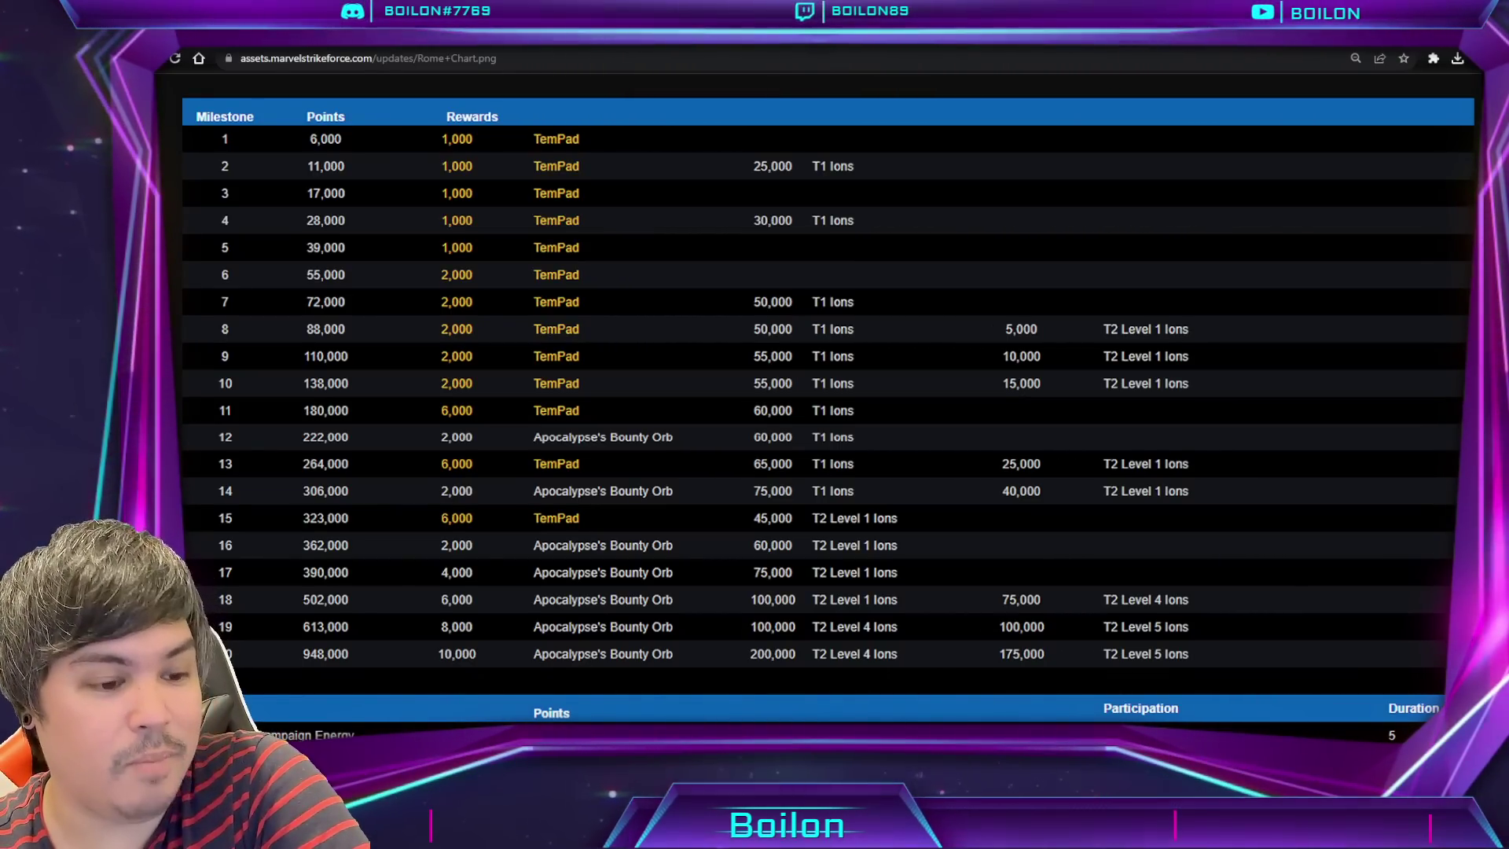
key(alt+Tab)
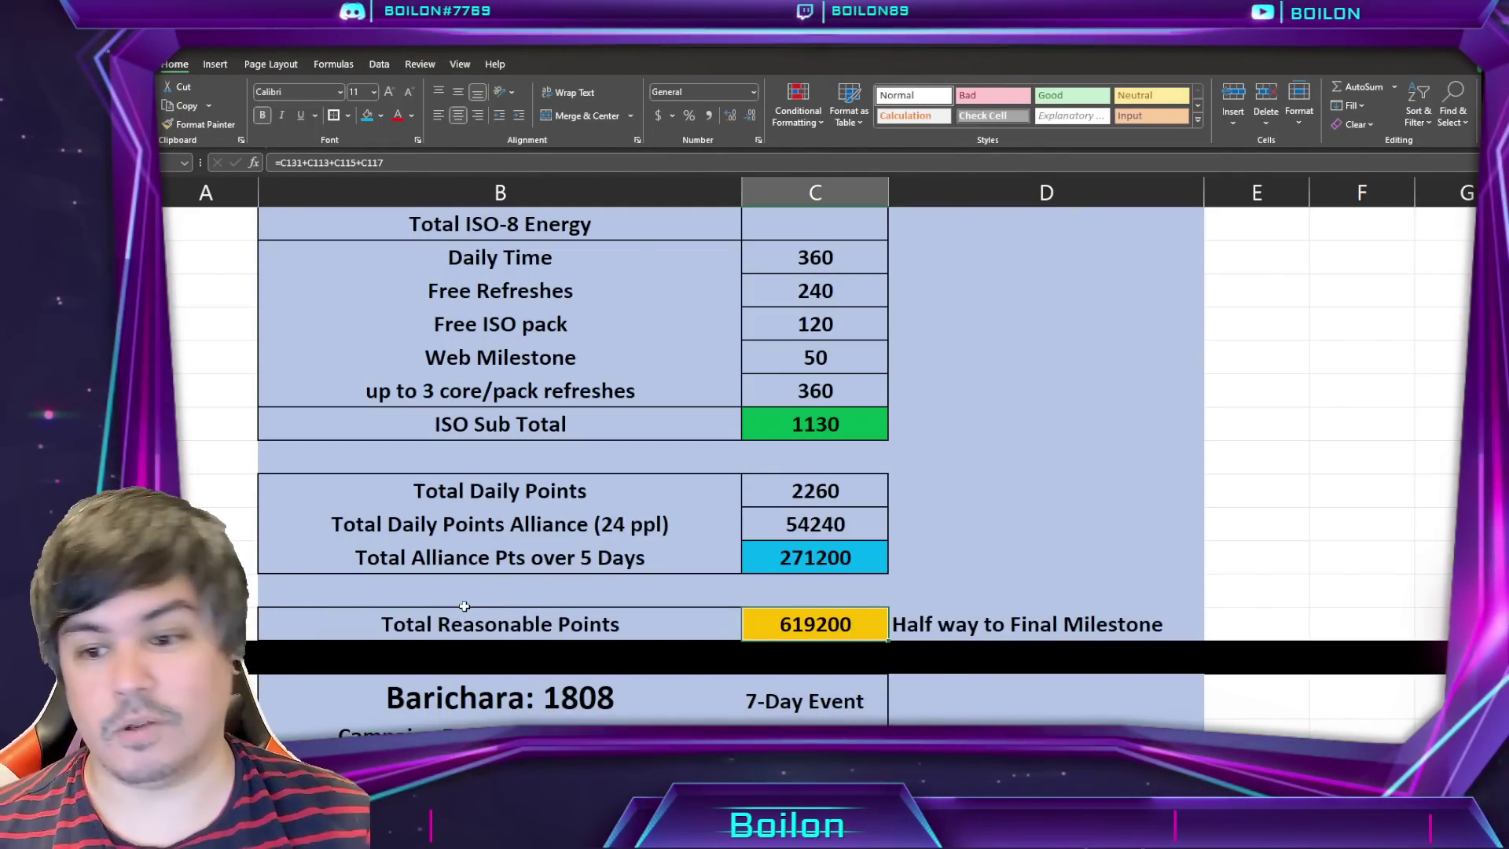
Step: Go to the Barichara: 1808 section of the spreadsheet and bring up the official Barichara and WEB chart in the browser
scroll(482, 575, down, 2)
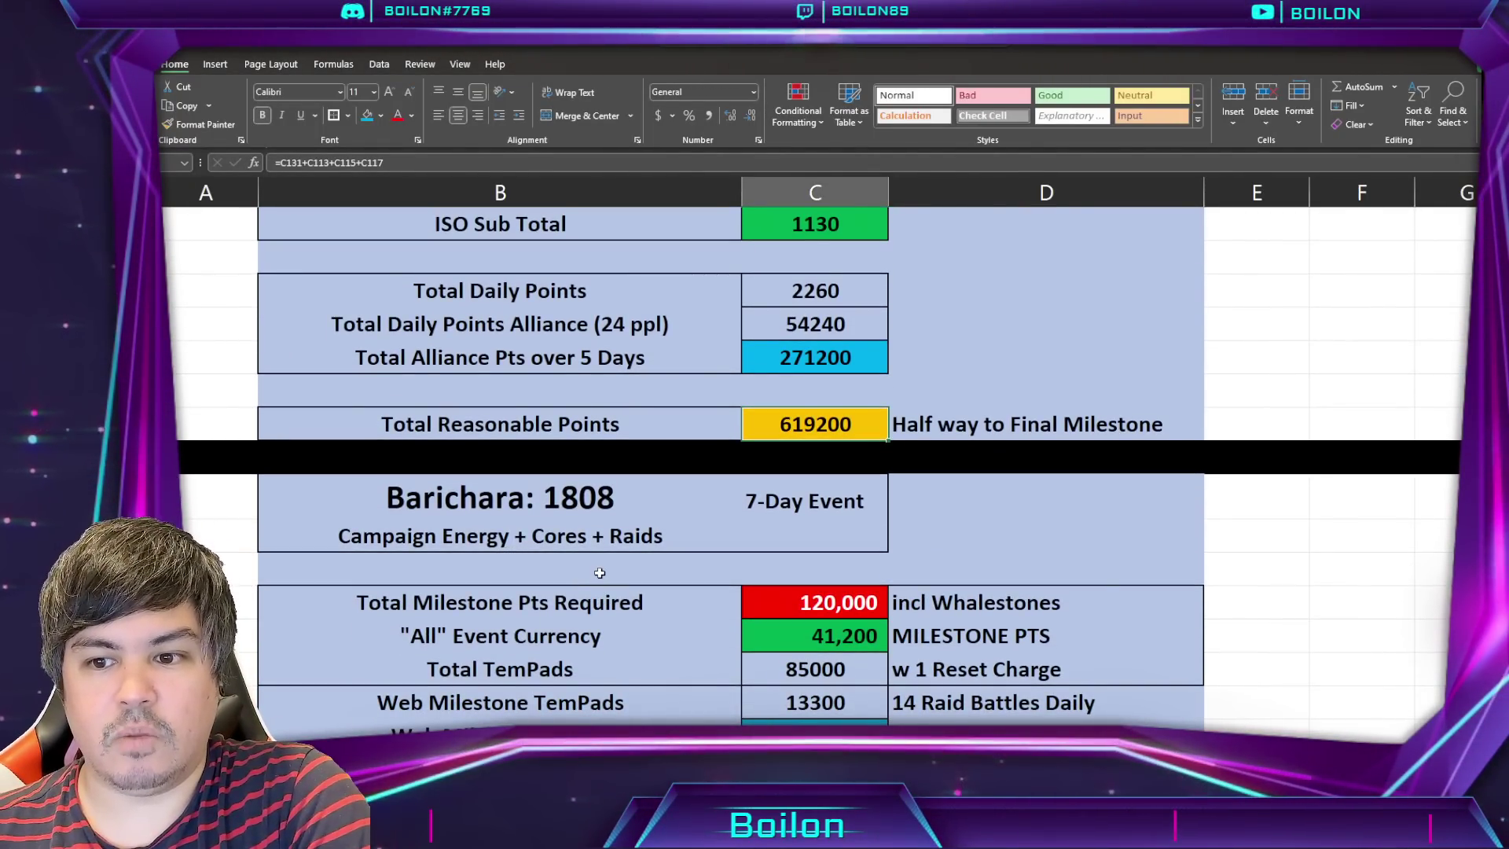
scroll(600, 573, down, 1)
click(550, 437)
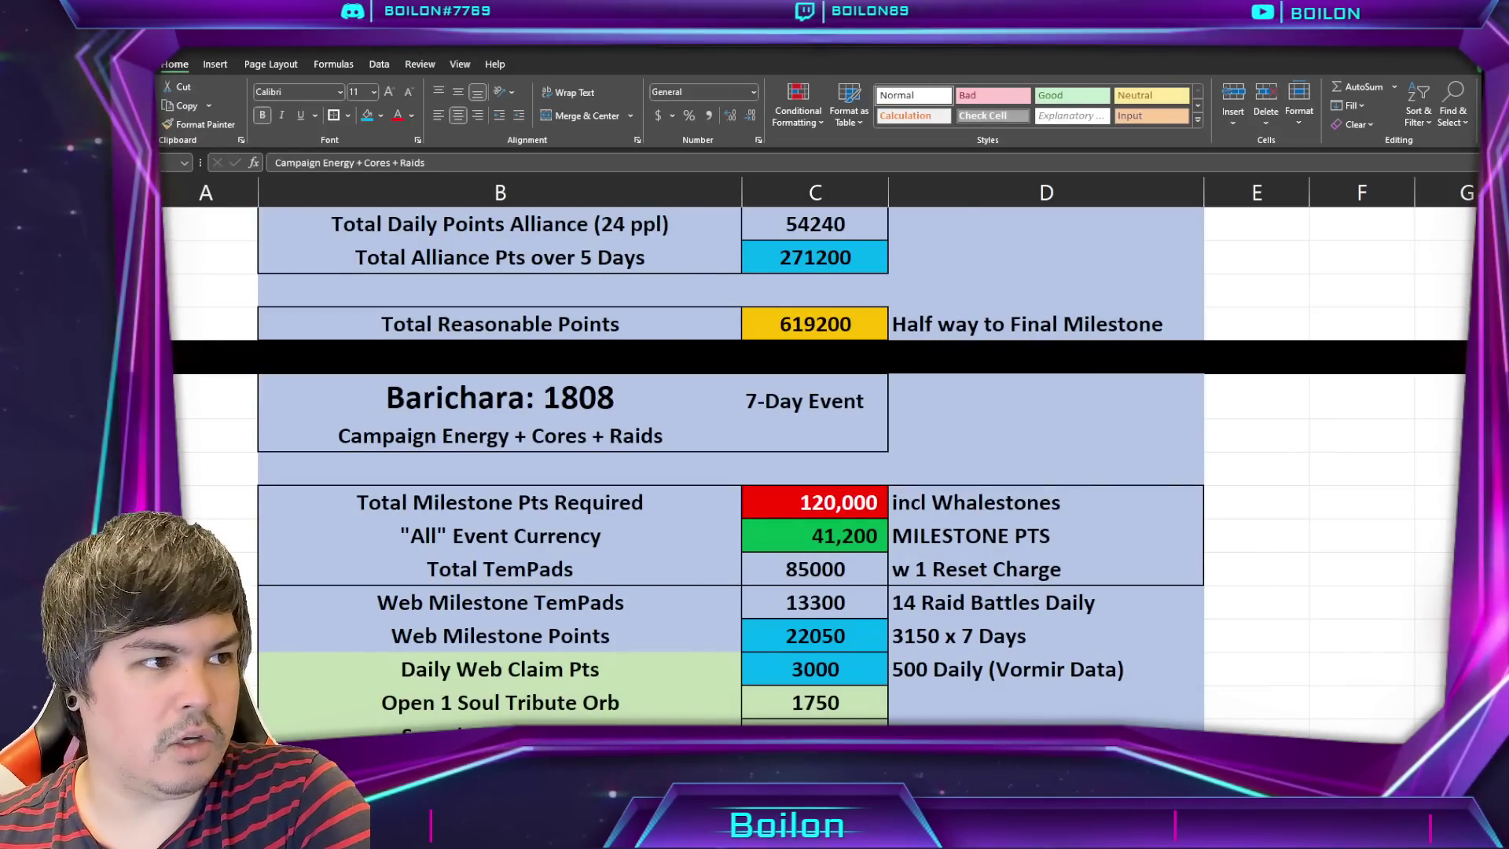
key(alt+Tab)
double_click(1148, 108)
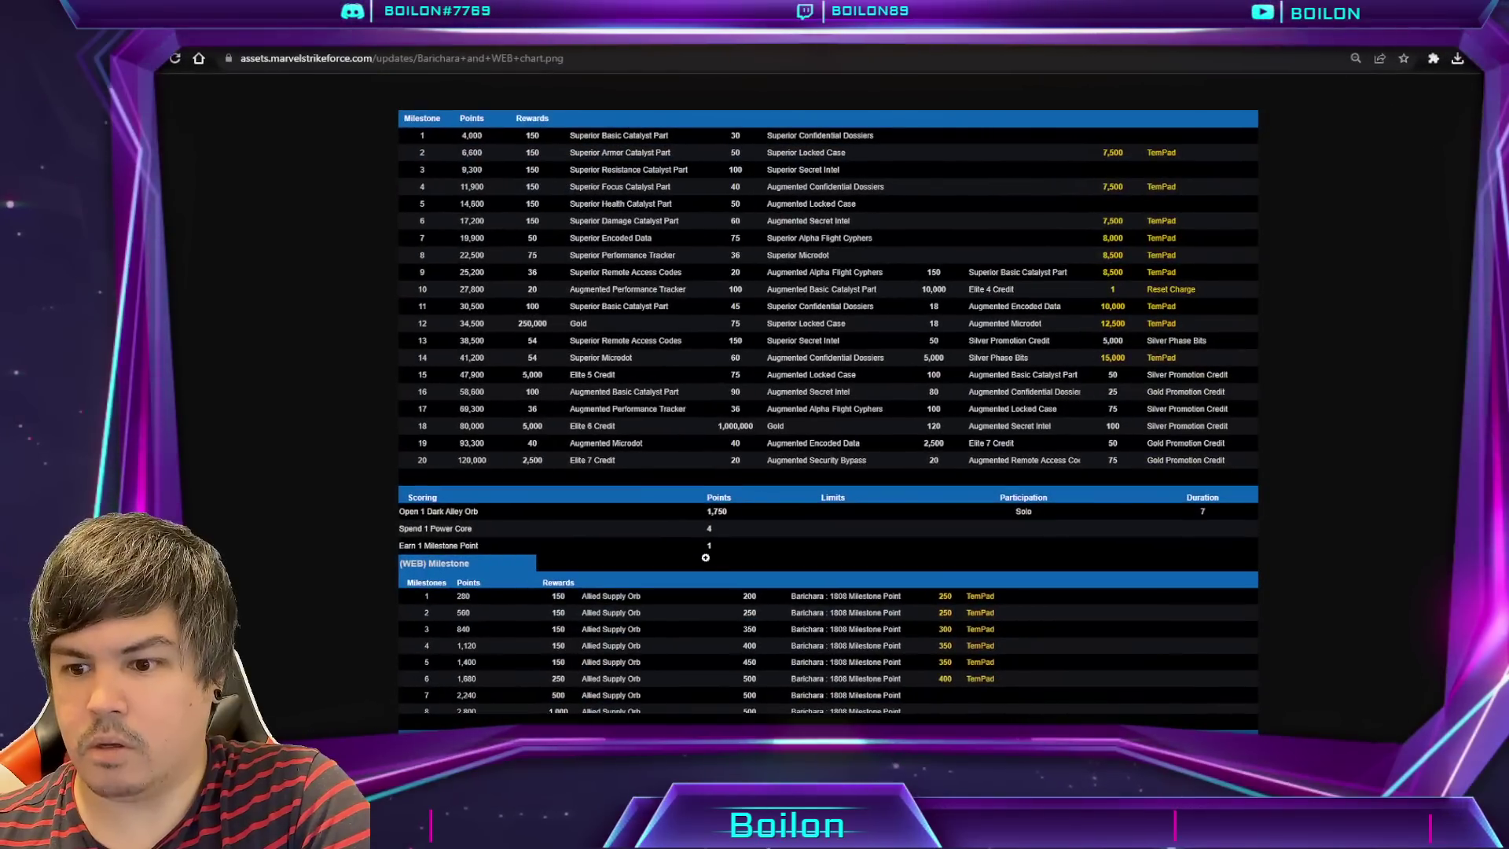
click(705, 557)
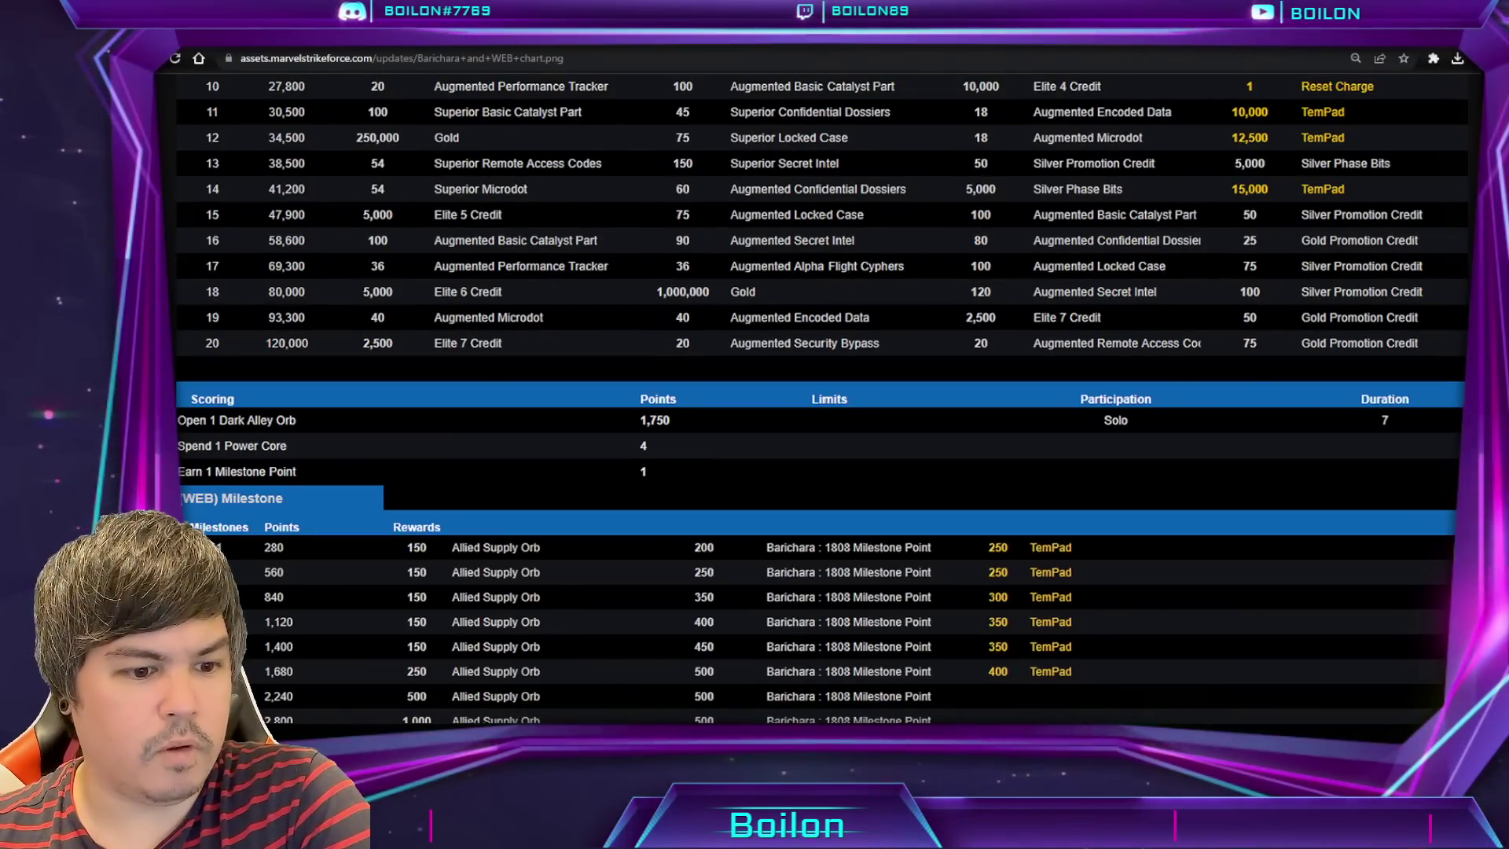
Step: Examine the Barichara chart's milestone rewards, scoring rules and web milestones at 150% zoom
ctrl+scroll(598, 664, down, 1)
ctrl+scroll(598, 665, up, 2)
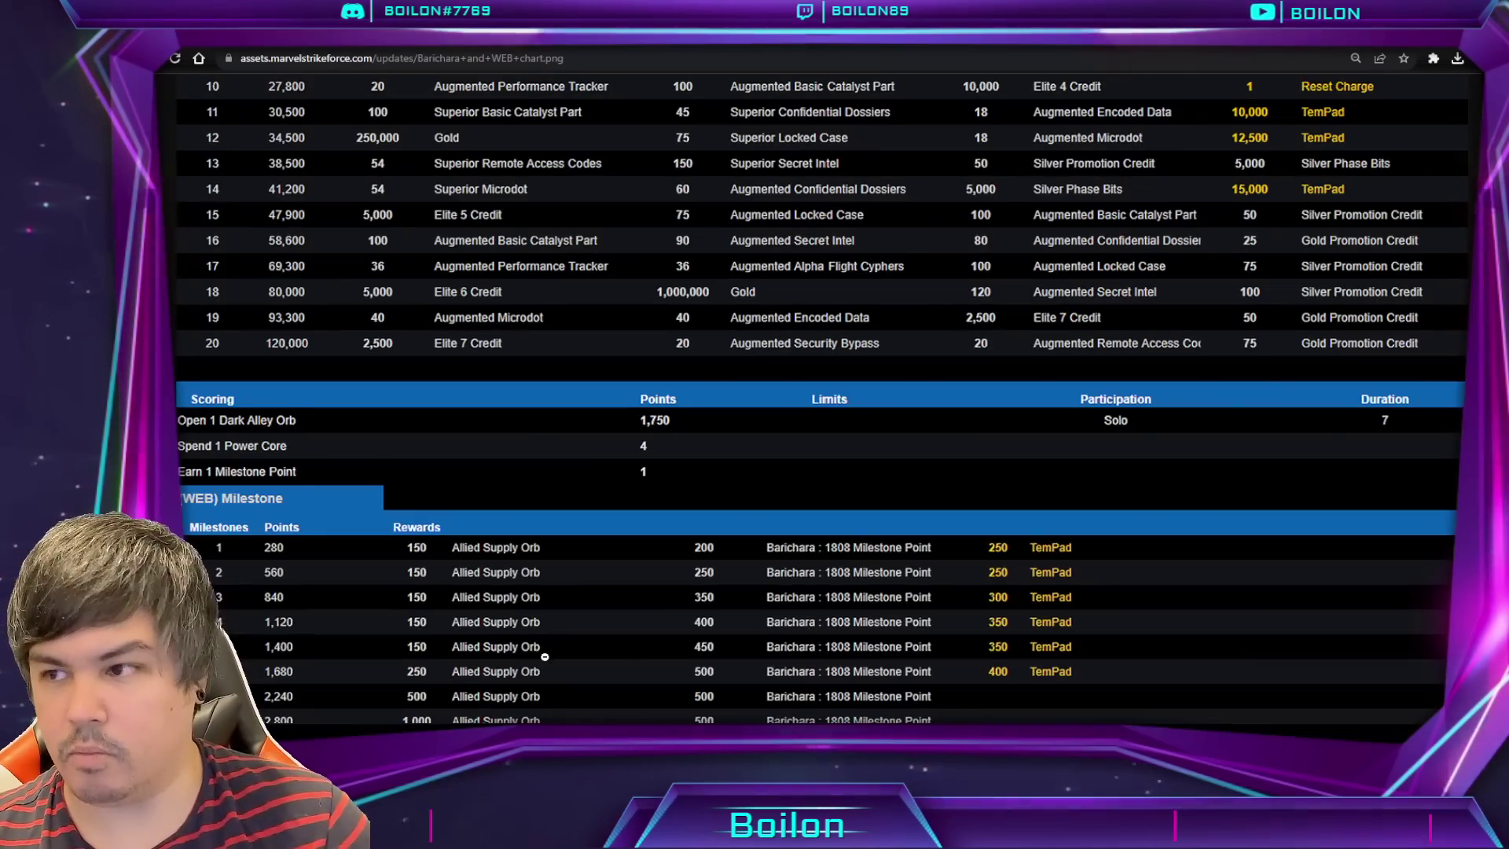
click(1339, 86)
click(1339, 86)
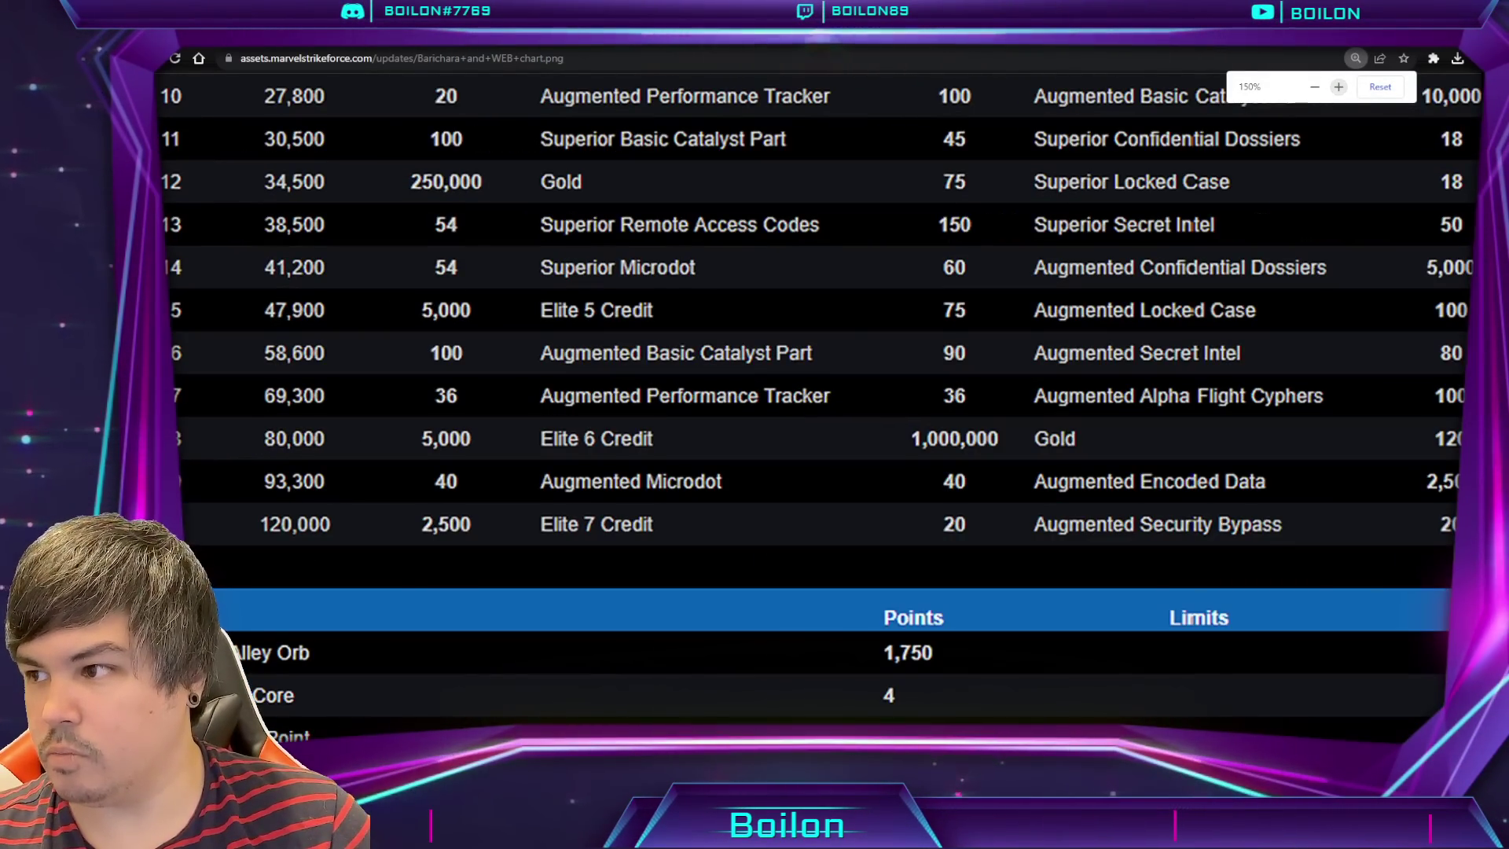
scroll(817, 314, up, 5)
scroll(818, 315, down, 6)
scroll(817, 315, down, 4)
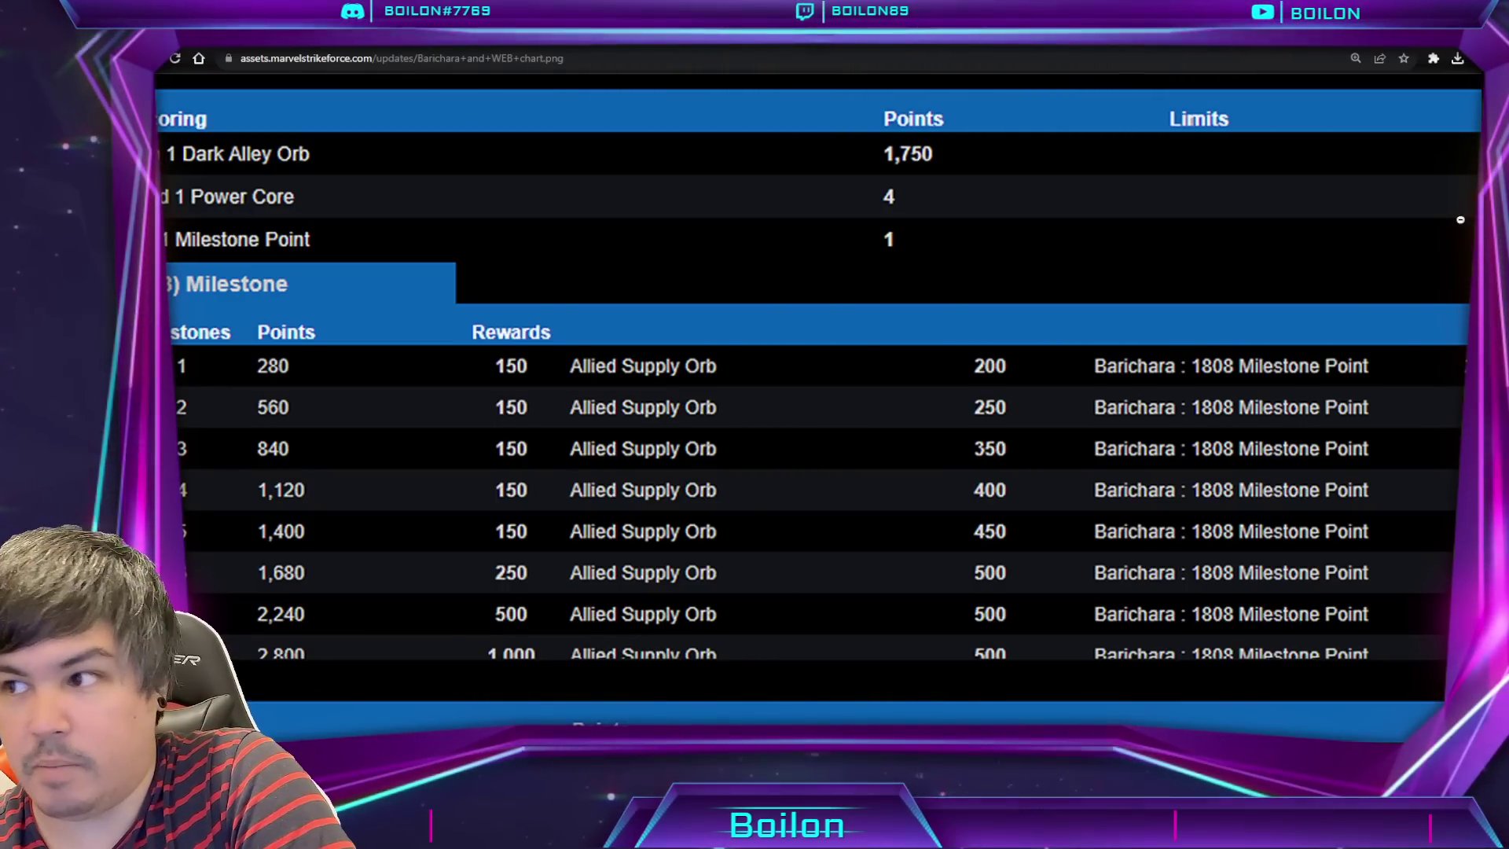
scroll(986, 581, down, 3)
click(986, 580)
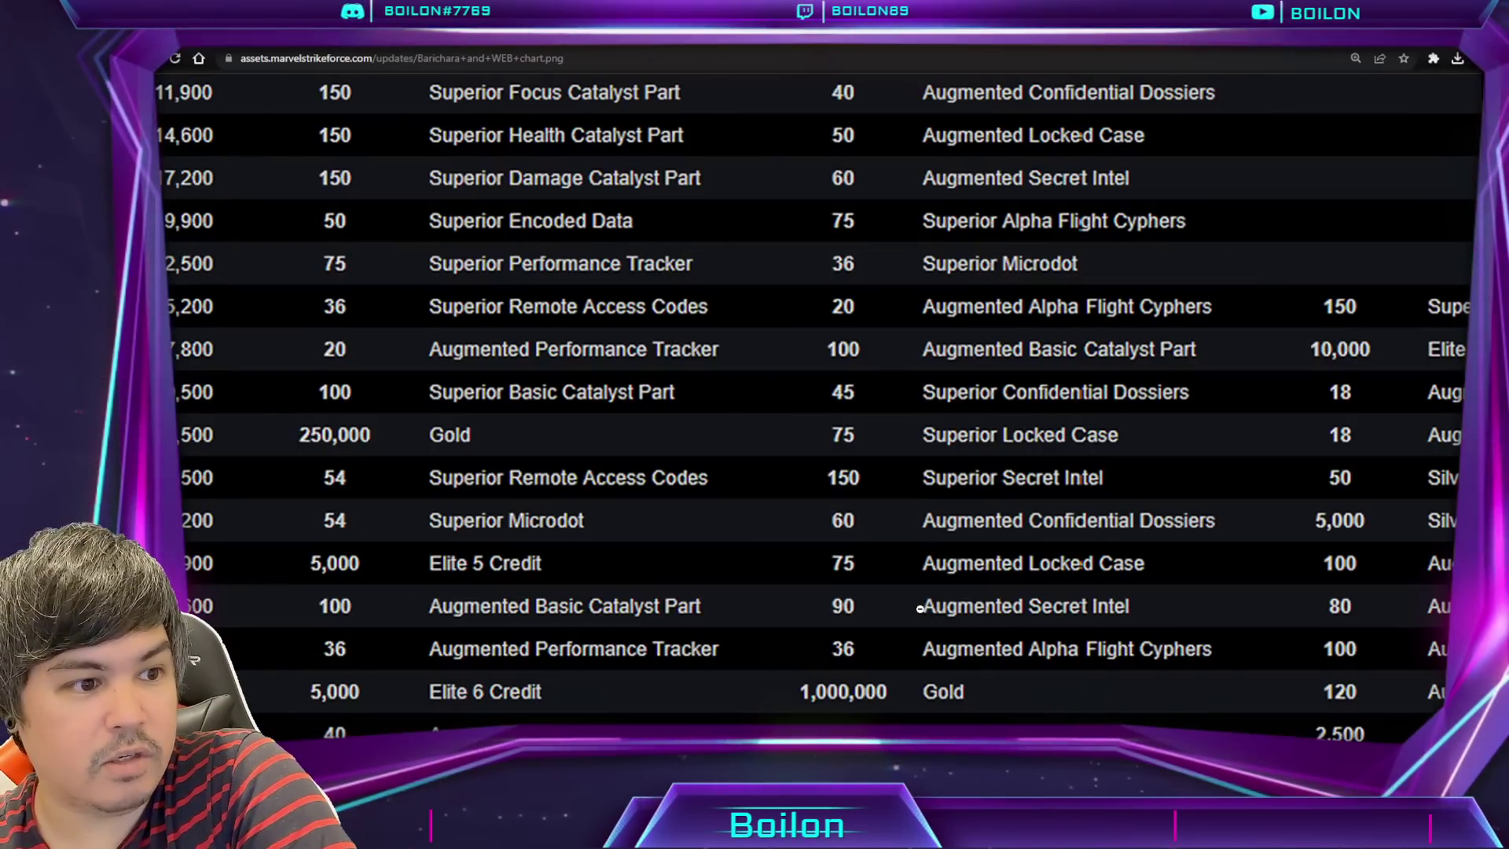
Step: View the entire Barichara chart at once, including the raid battle scoring, and return to the Barichara: 1808 section in Excel
key(ctrl+minus)
key(ctrl+minus)
key(ctrl+minus)
key(ctrl+minus)
key(ctrl+minus)
key(ctrl+minus)
key(ctrl+minus)
key(ctrl+minus)
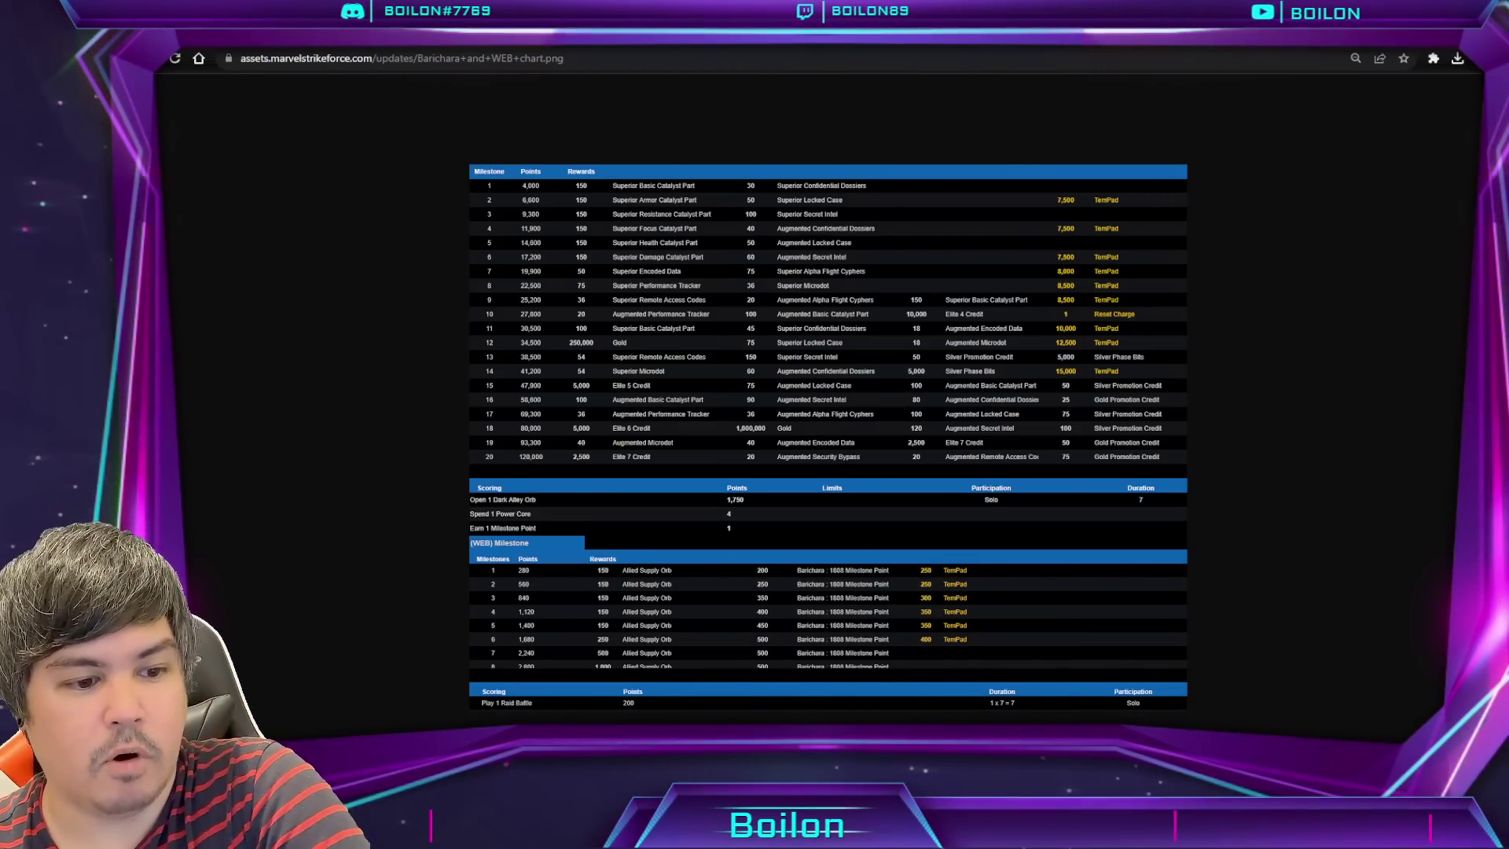
key(alt+Tab)
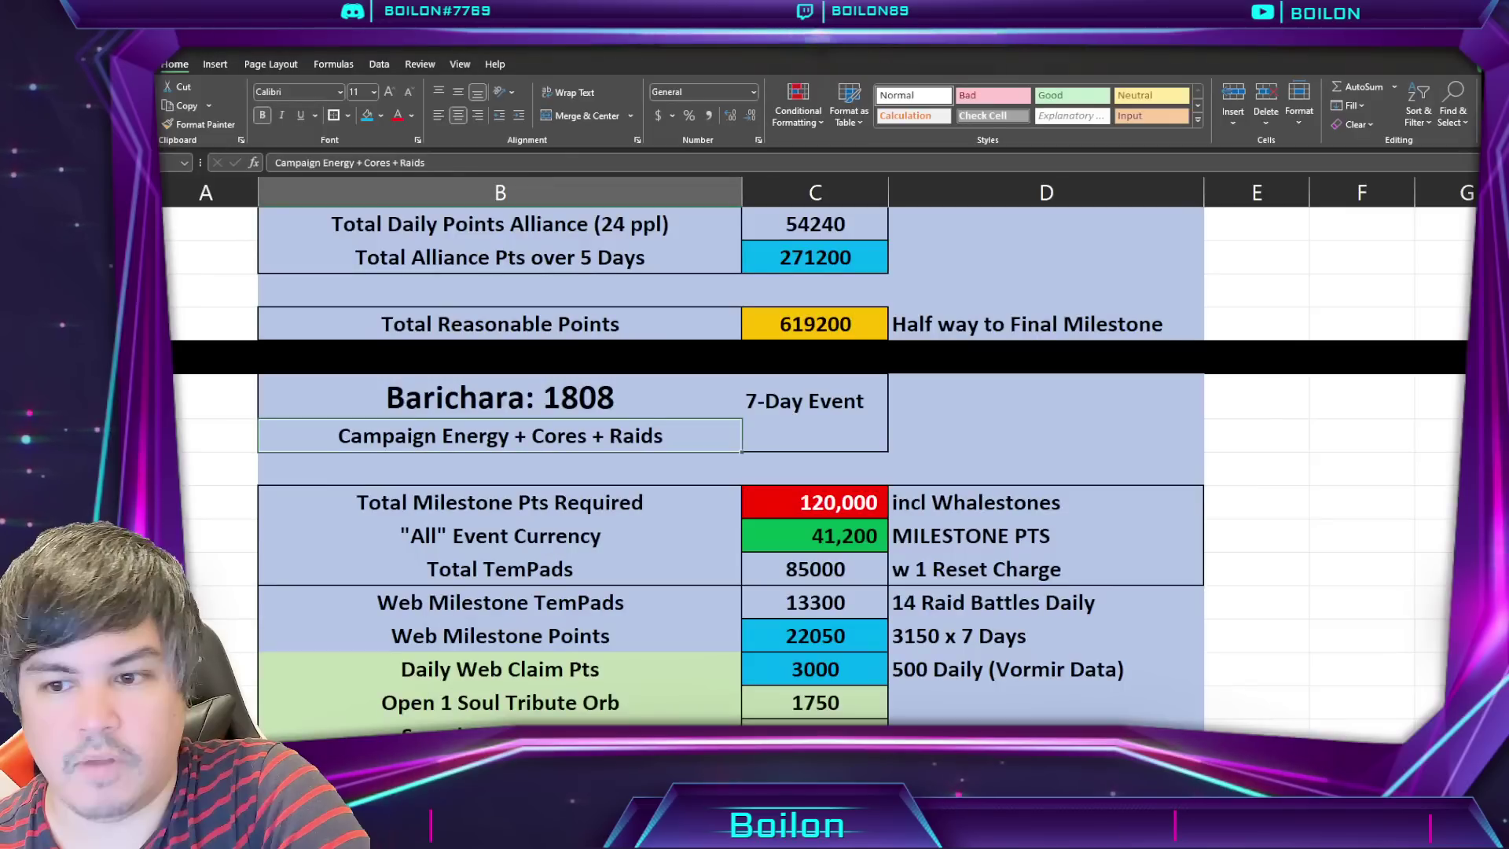
Step: Look up the Asgard: 2004 event's milestone requirements up to milestone 20 in the game, and return to the spreadsheet
click(751, 504)
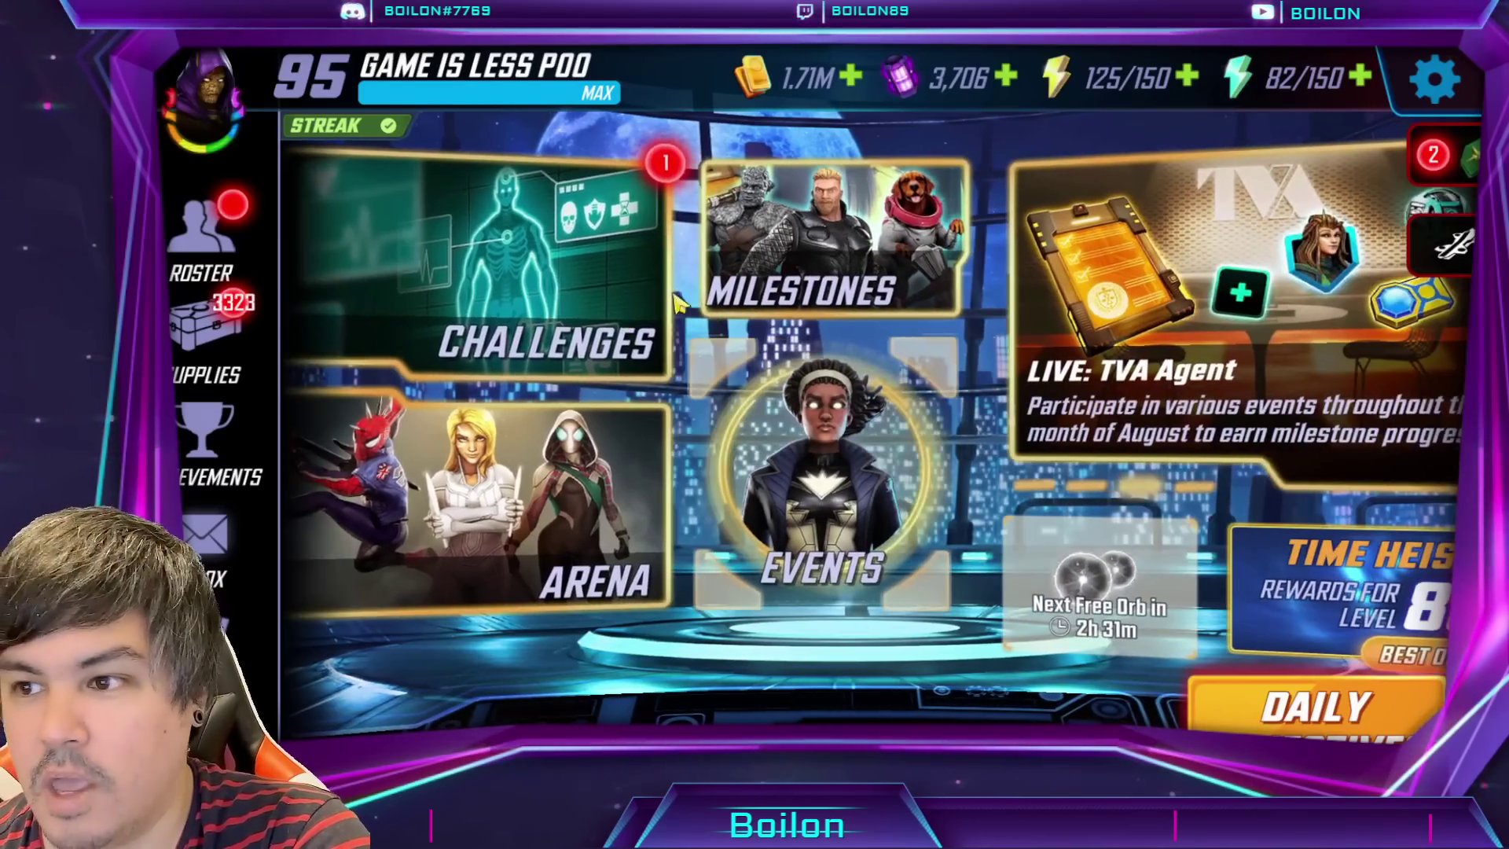
click(840, 253)
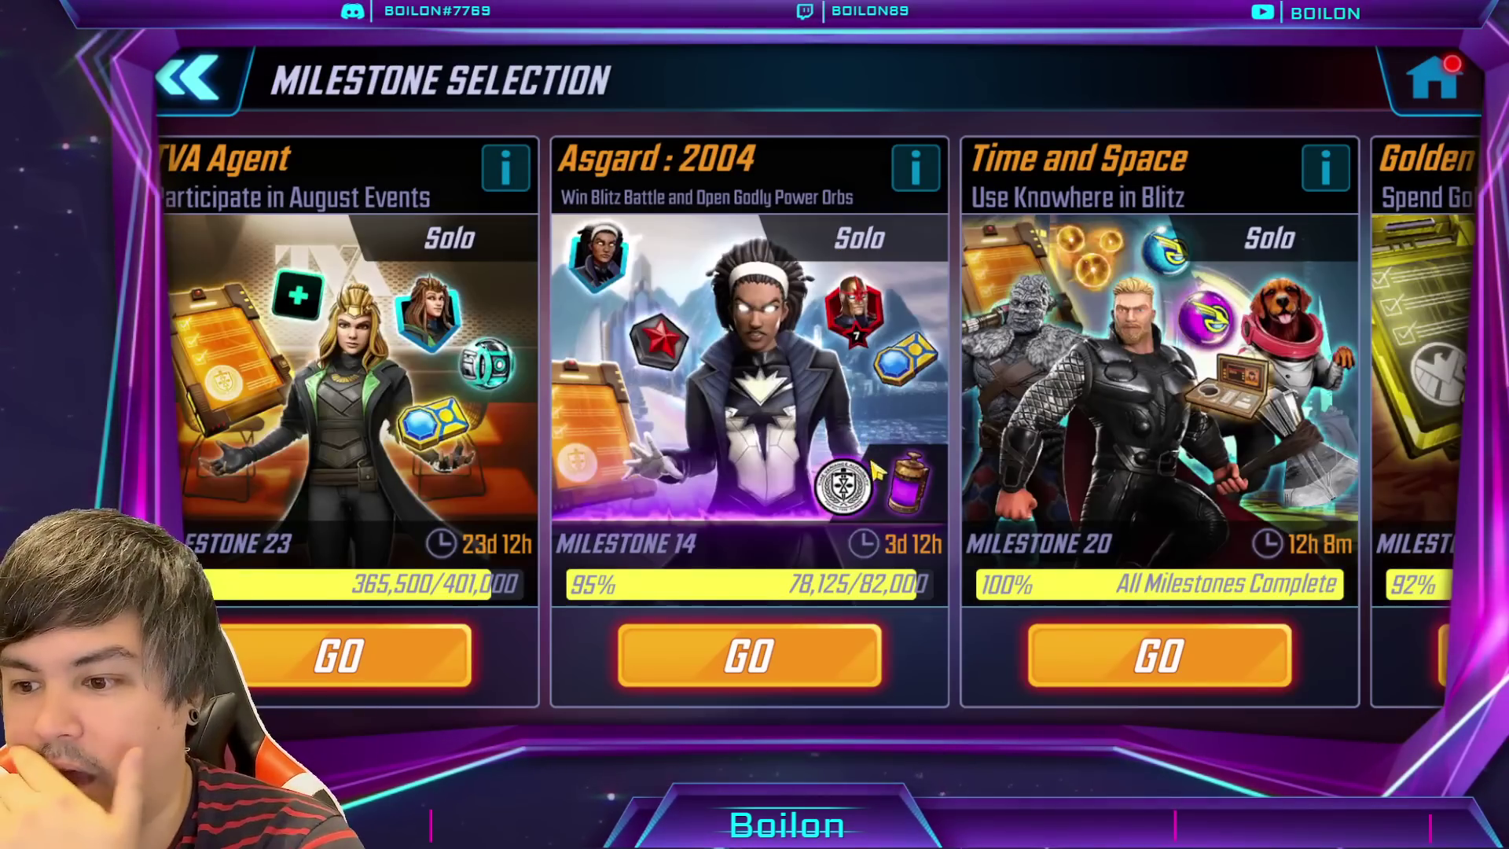
click(751, 653)
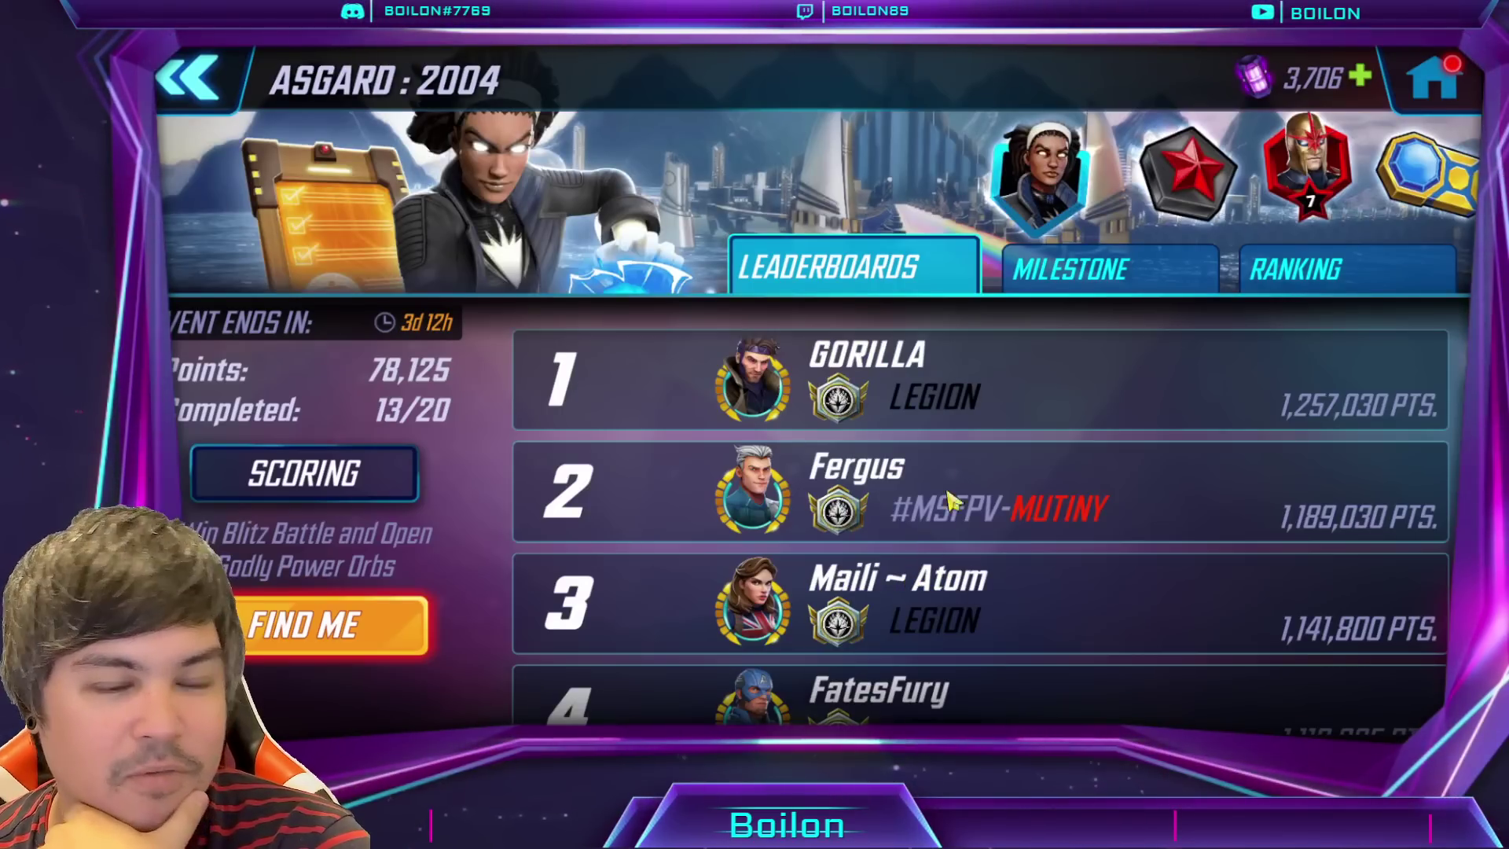
click(1071, 269)
scroll(1455, 464, down, 5)
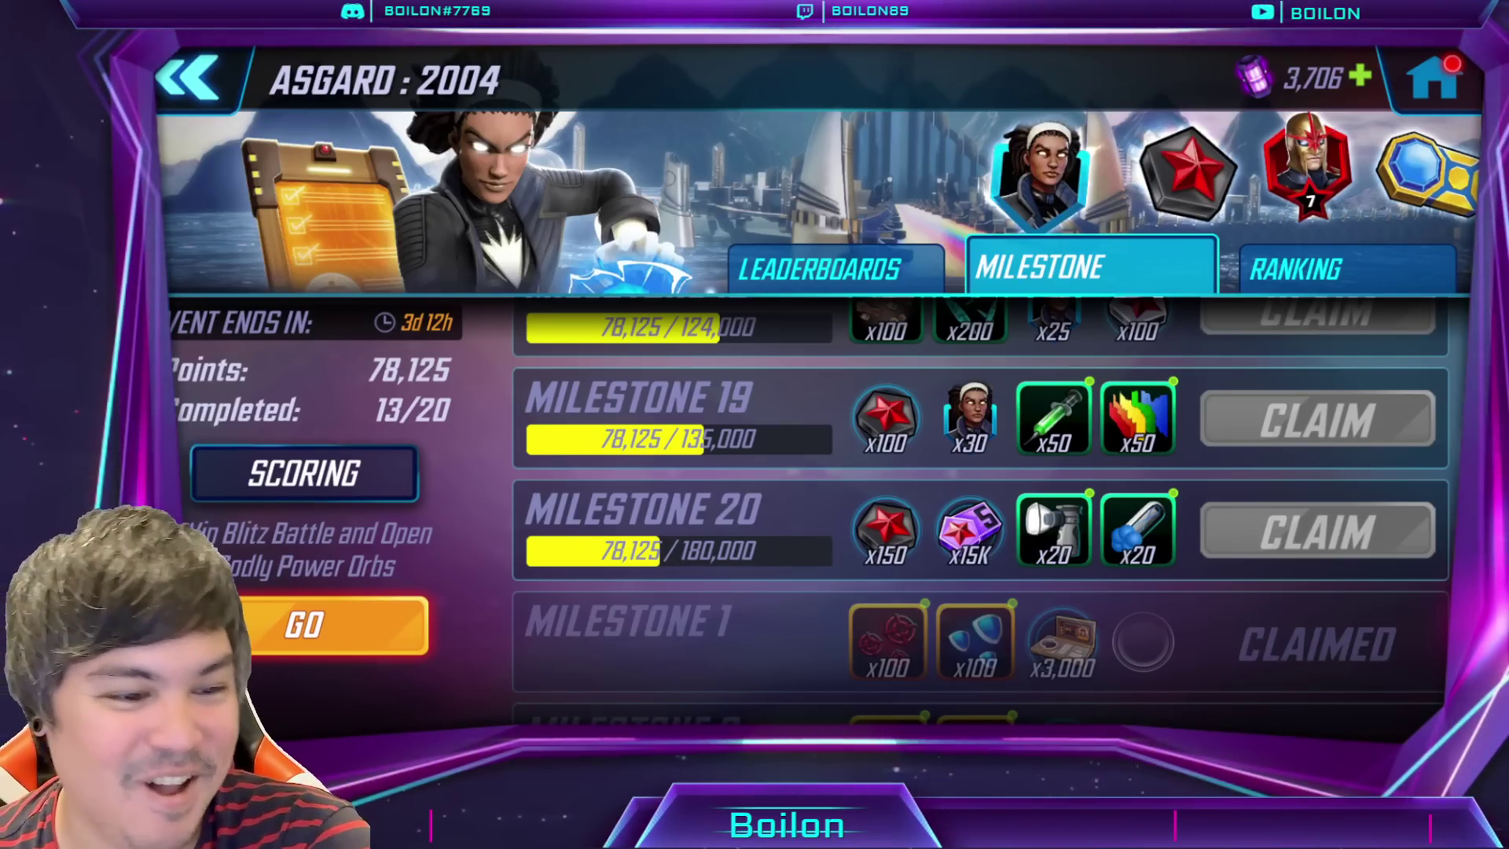
key(alt+Tab)
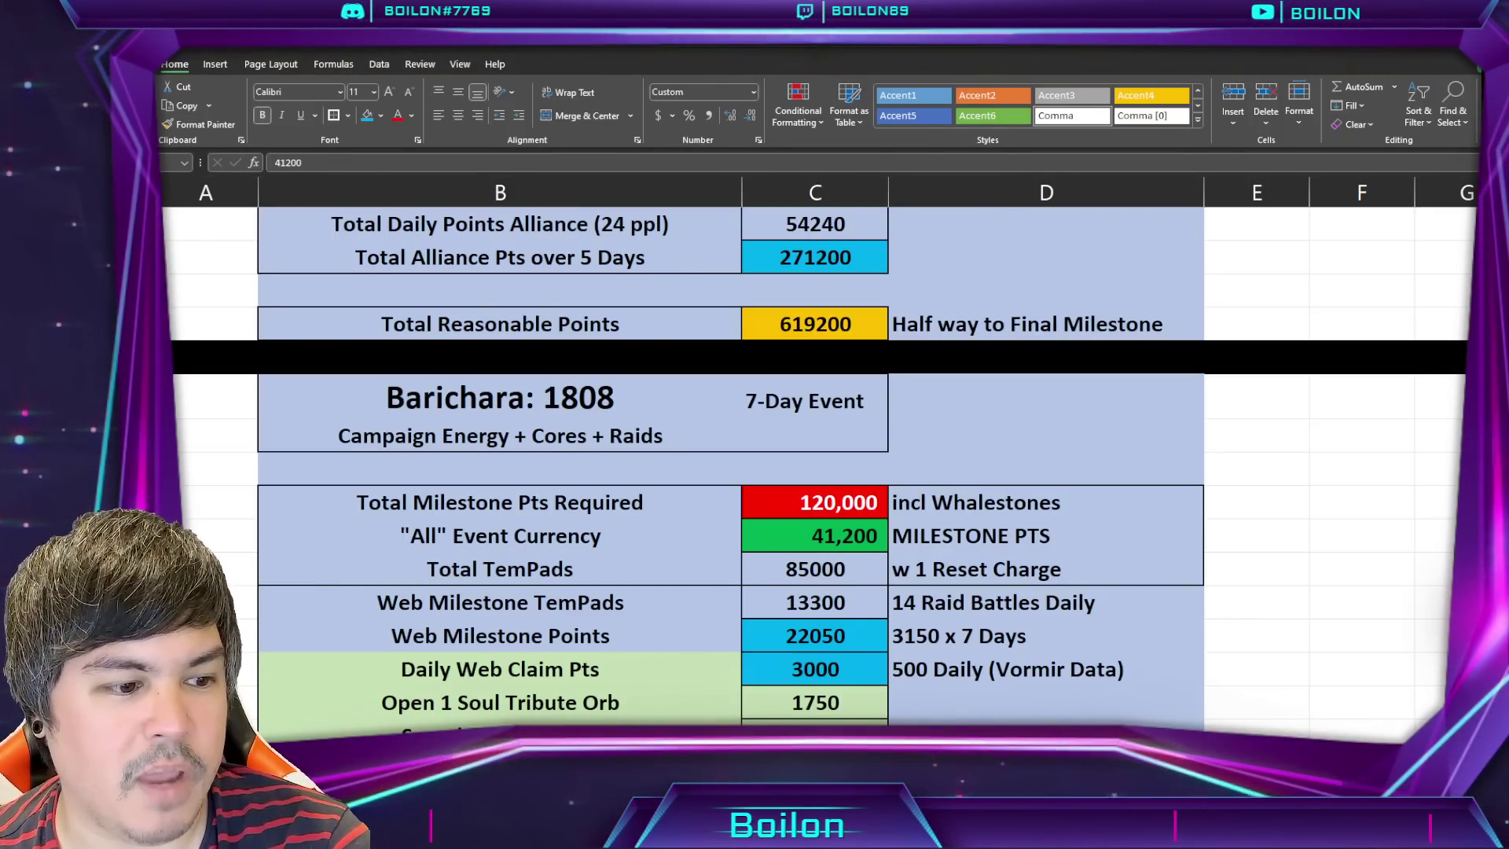
Step: Review the milestone rewards in the Barichara chart and check the spreadsheet's Web Milestone TemPads and Web Milestone Points formulas
key(alt+Tab)
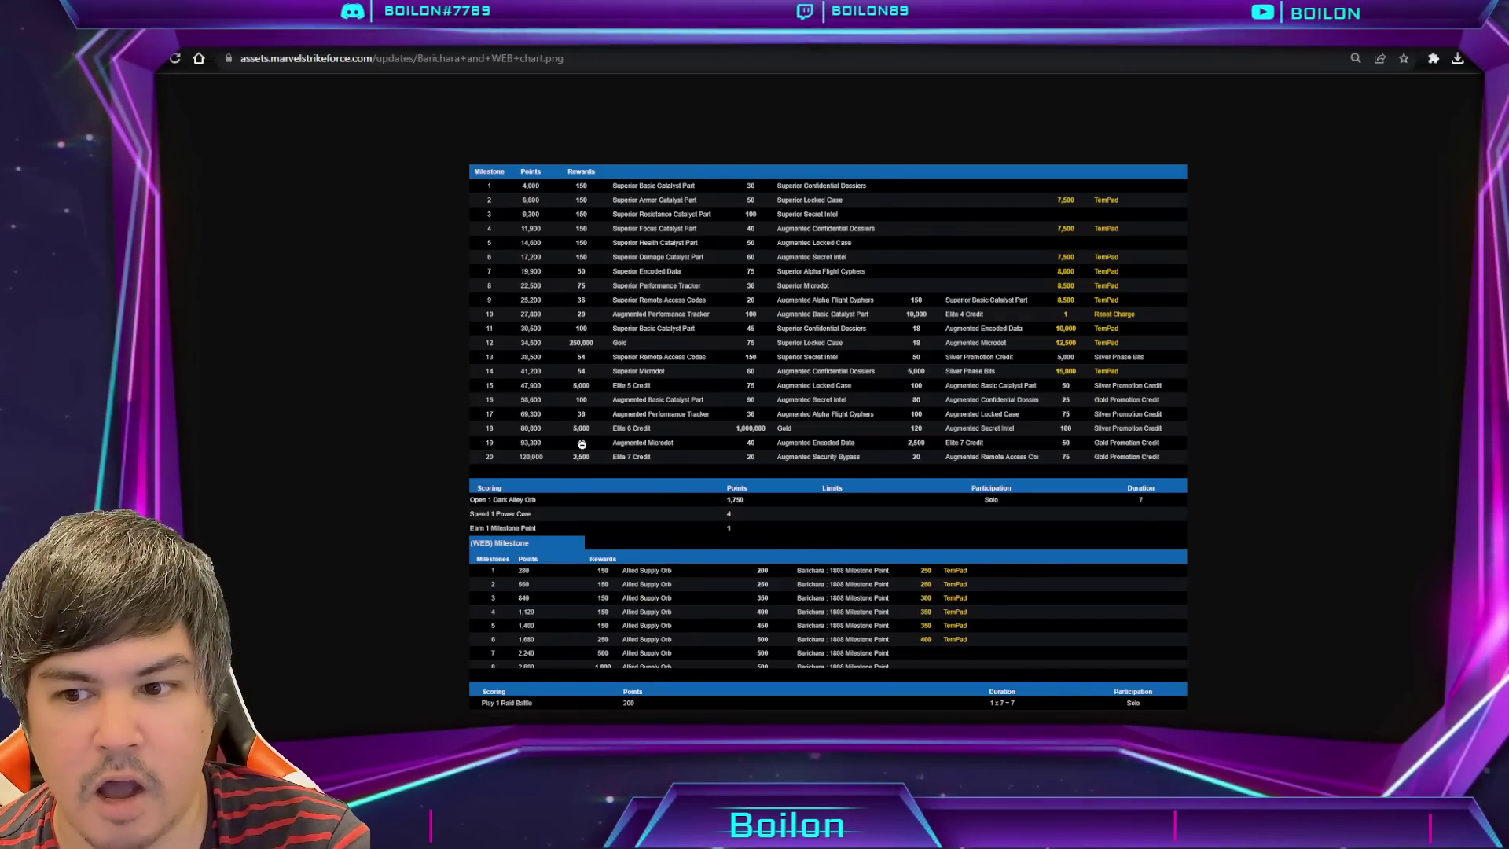
scroll(633, 433, up, 2)
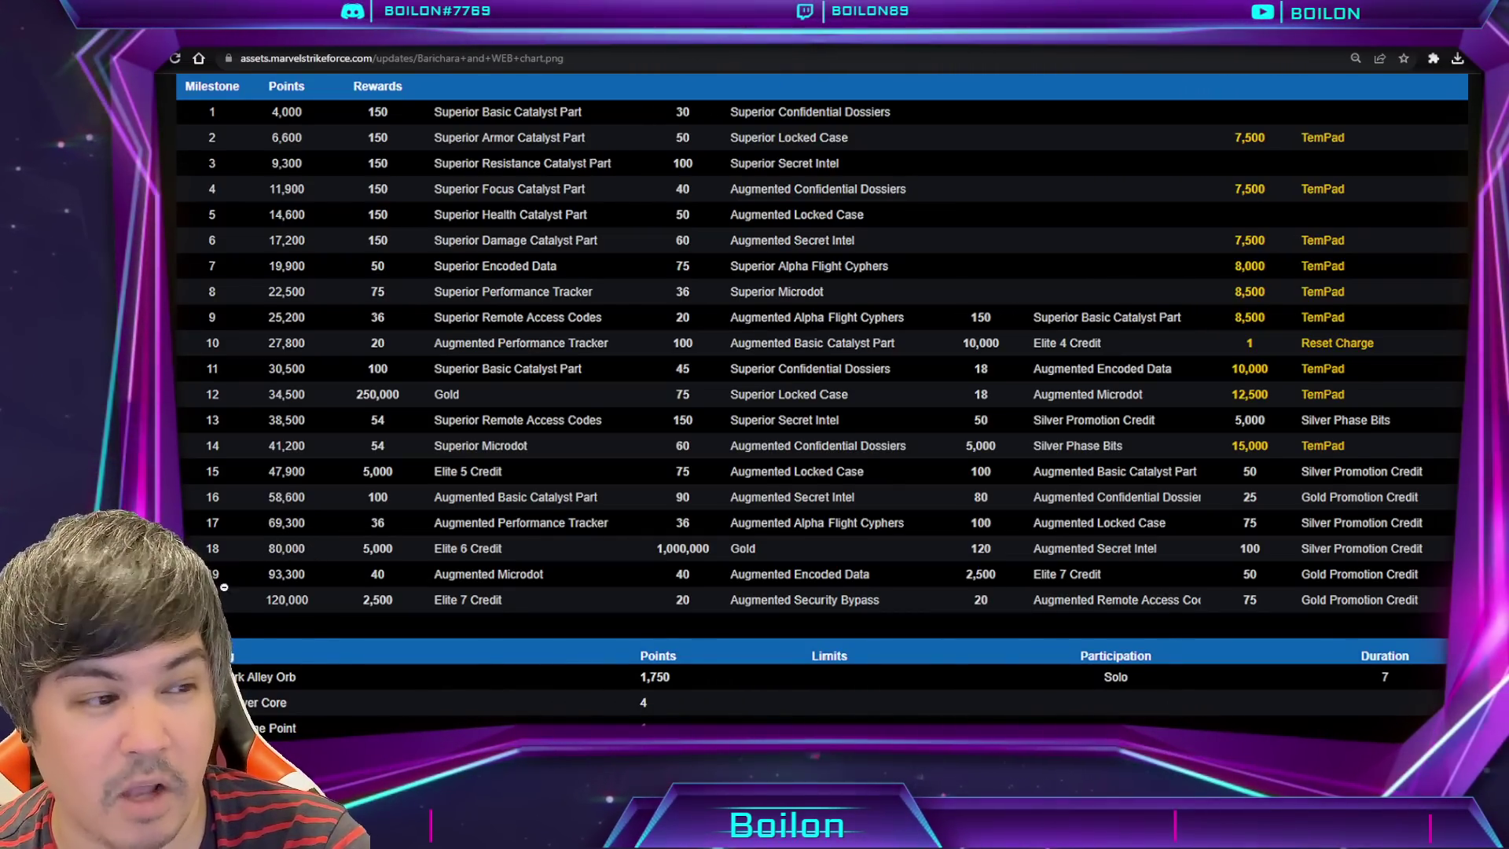
key(alt+Tab)
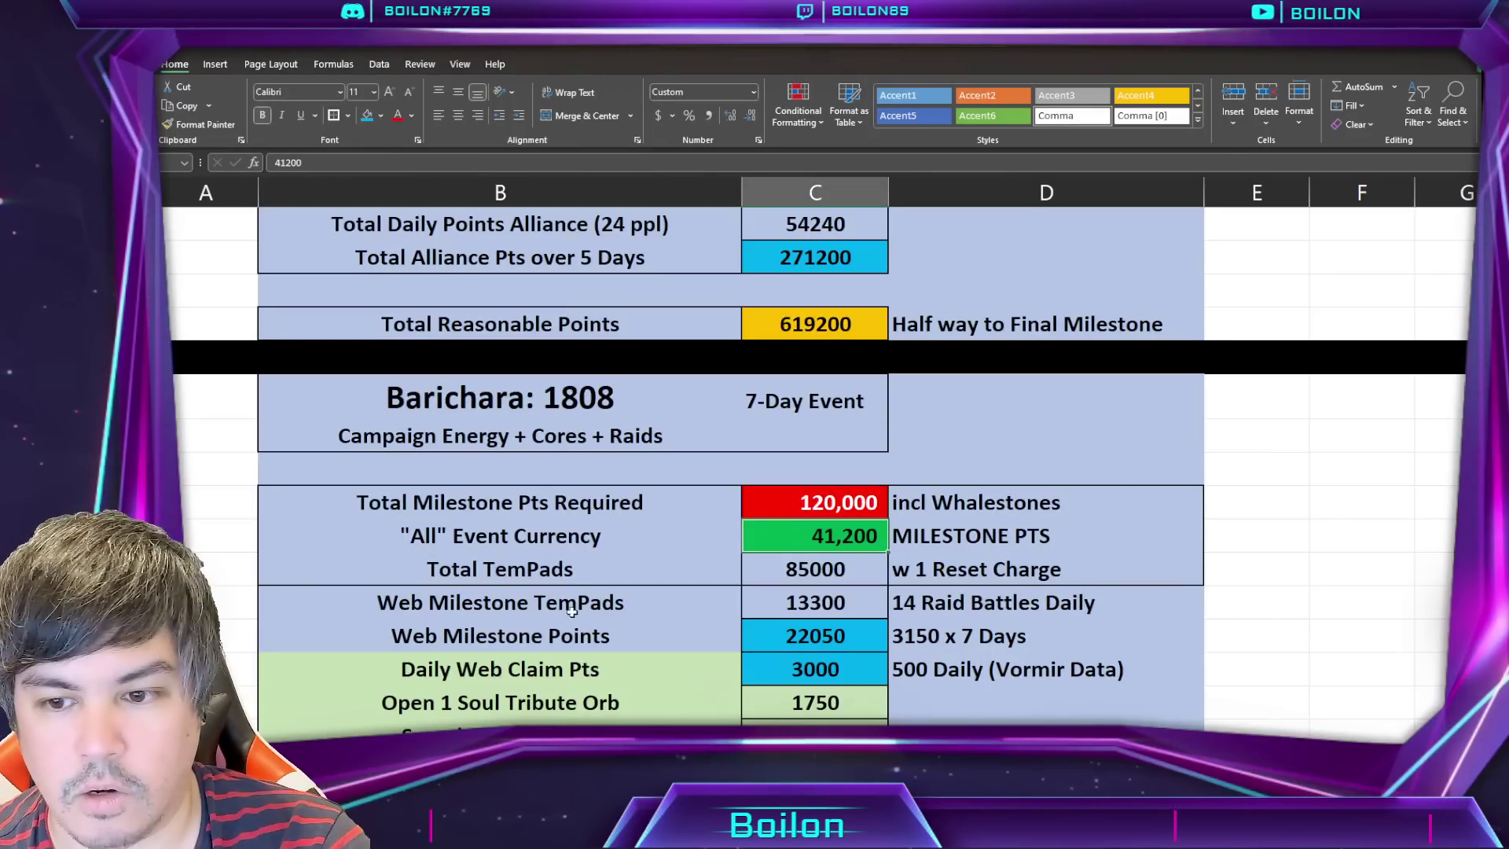
click(818, 595)
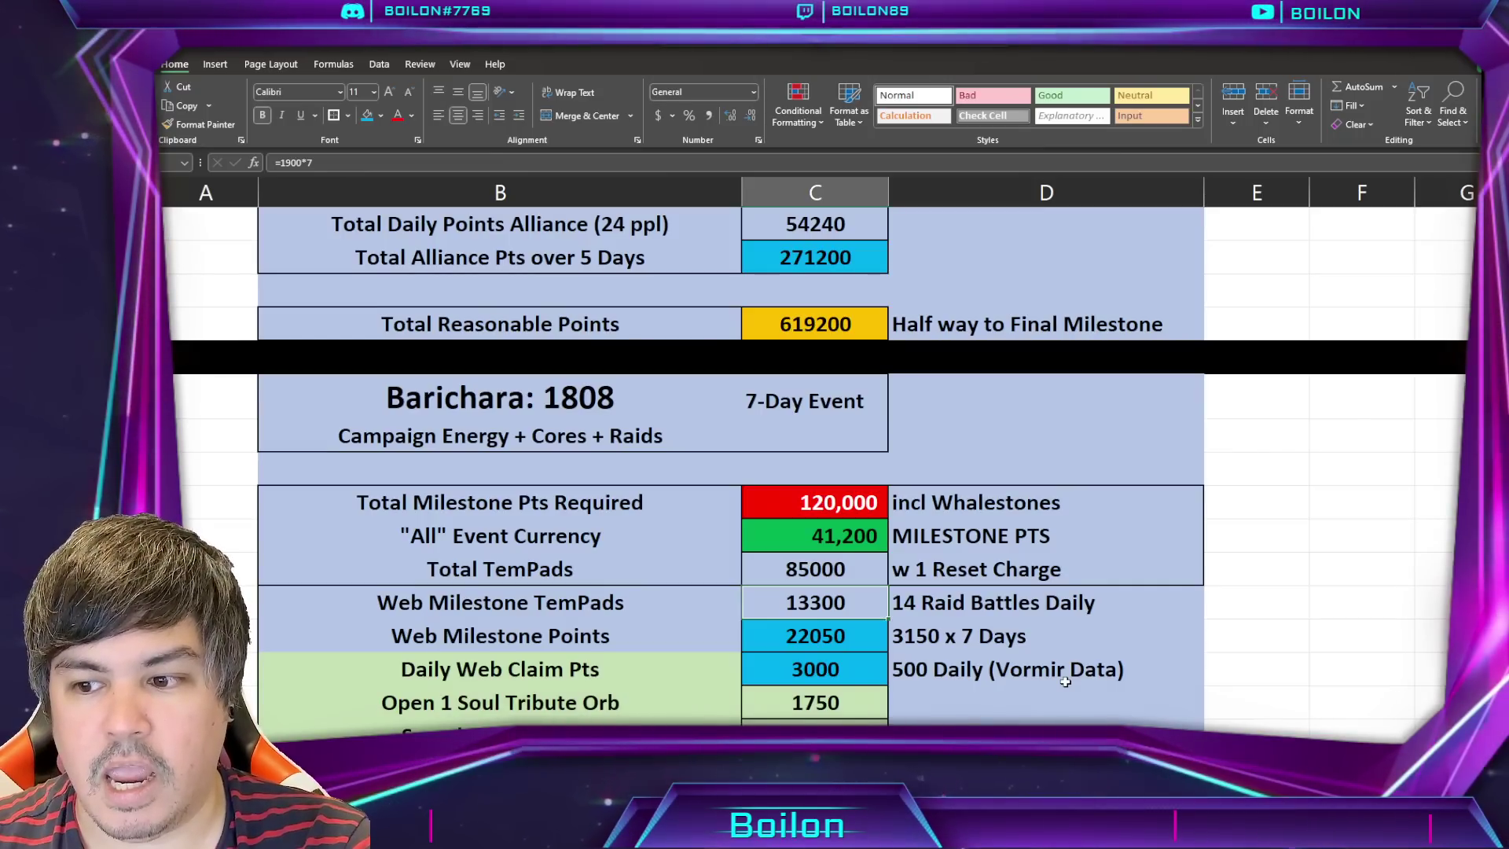
click(792, 638)
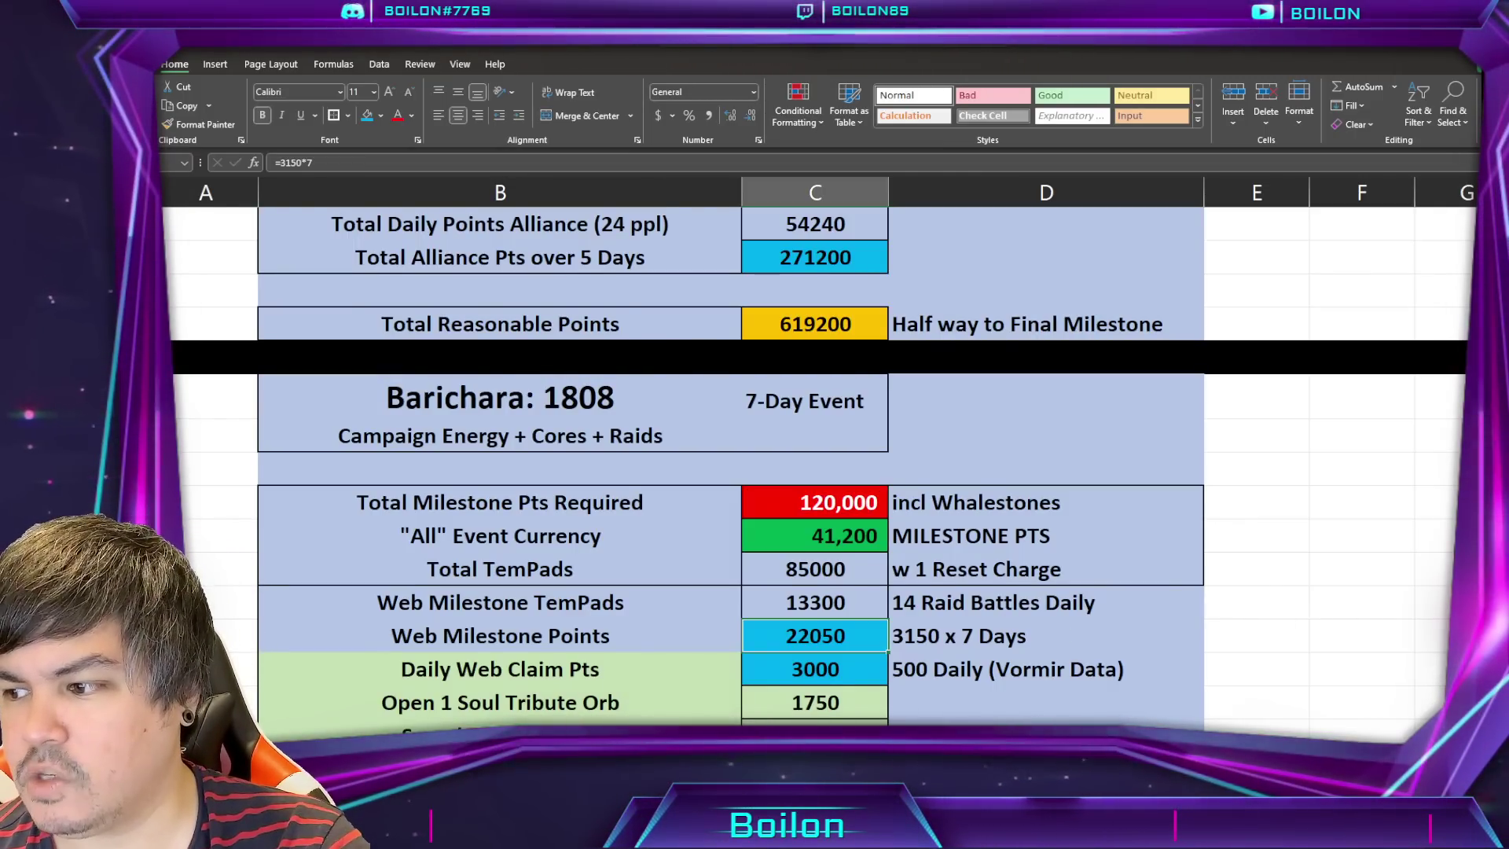
Step: Set the Daily Web Claim Pts value in the Barichara: 1808 section to 3500
scroll(916, 562, down, 2)
key(Down)
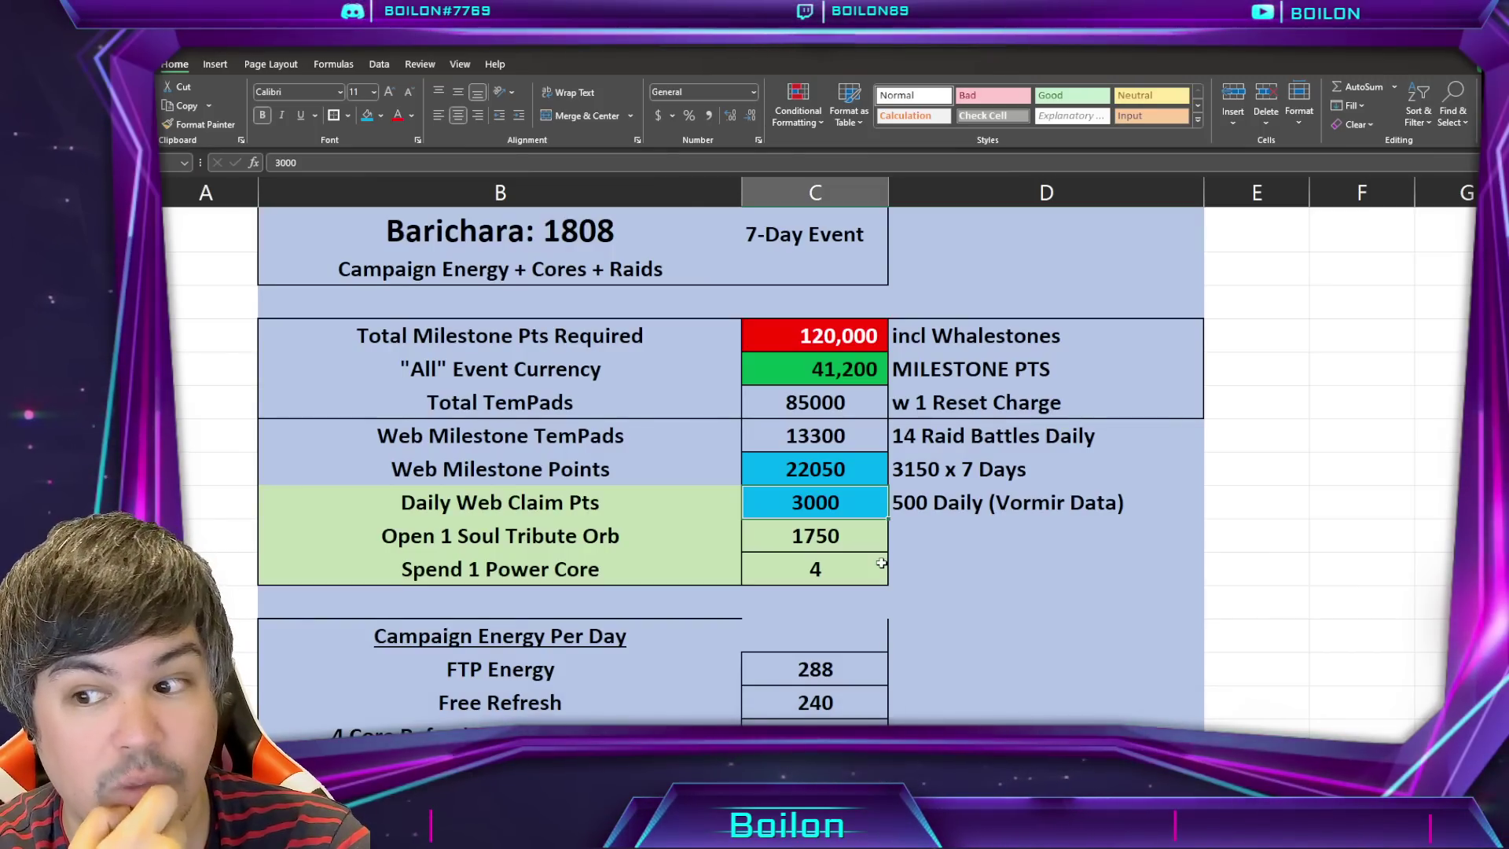
text(35)
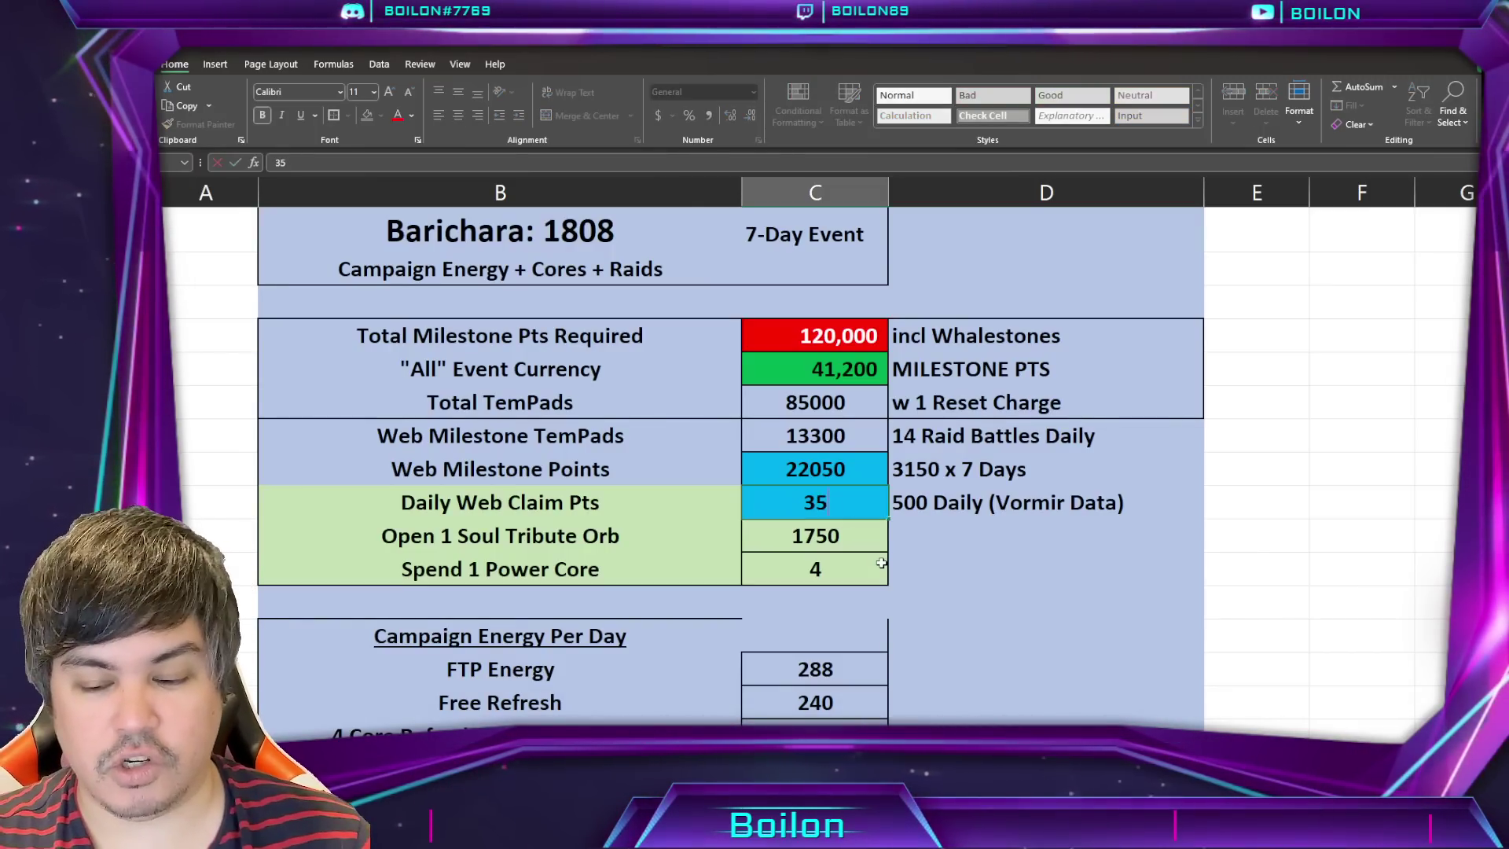
text(00)
key(Return)
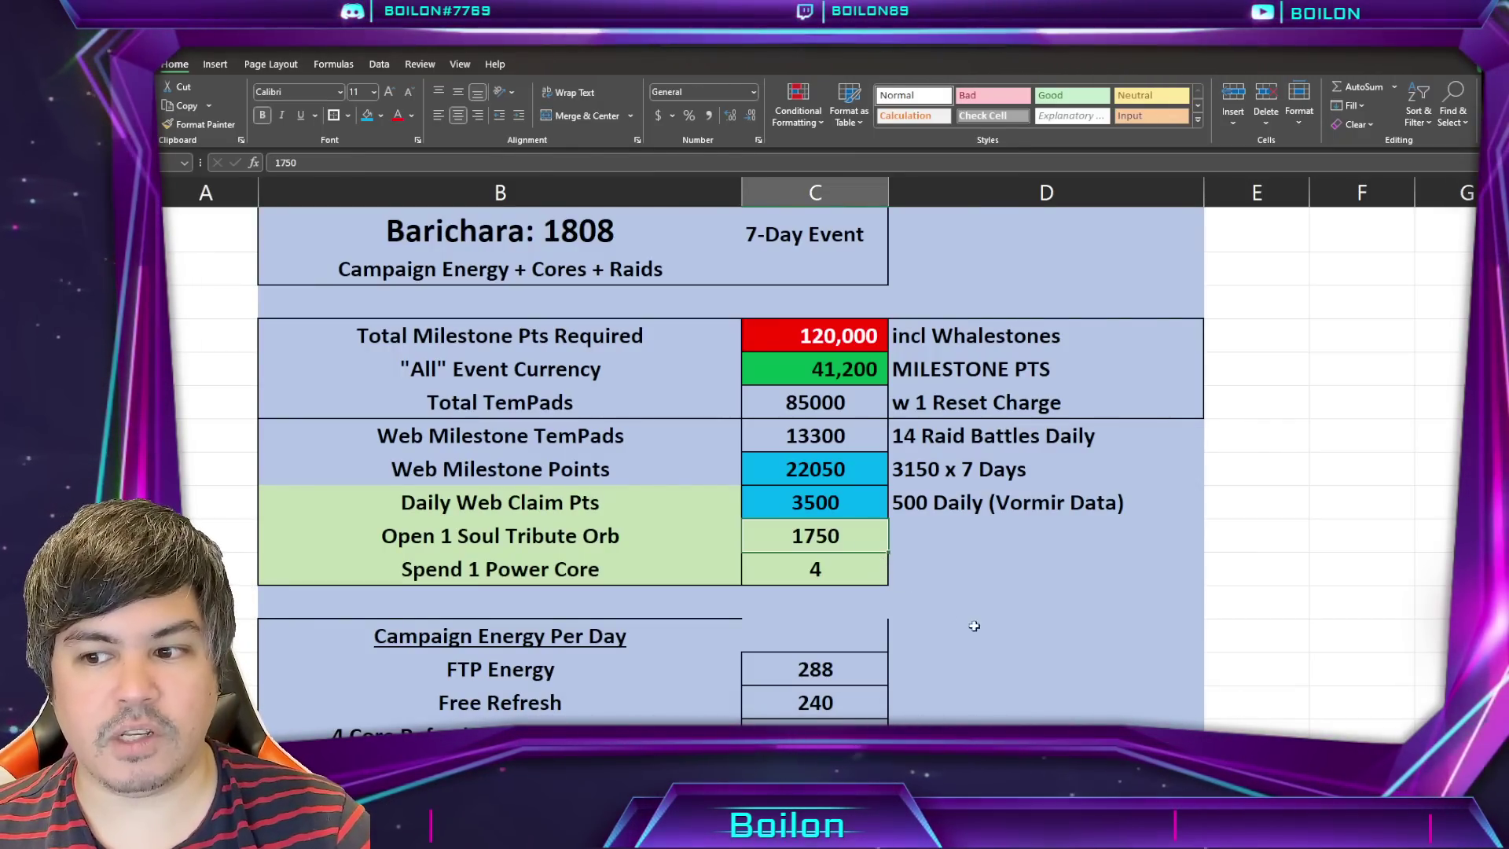
Step: Change the "Open 1 Soul Tribute Orb" label in the Barichara section to "Open 1 Dark Alley Orb"
click(827, 541)
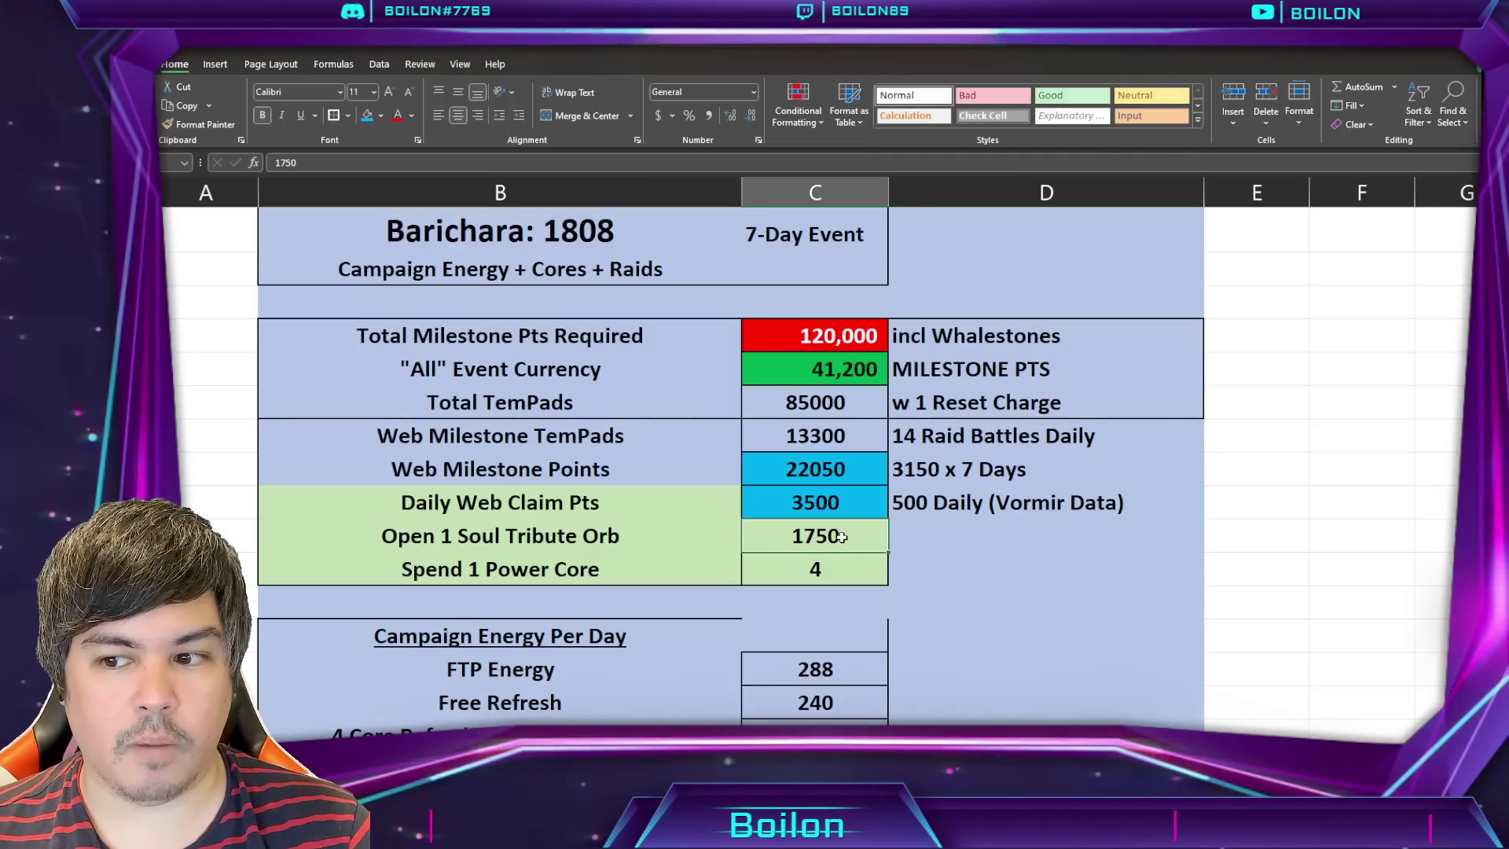
click(523, 538)
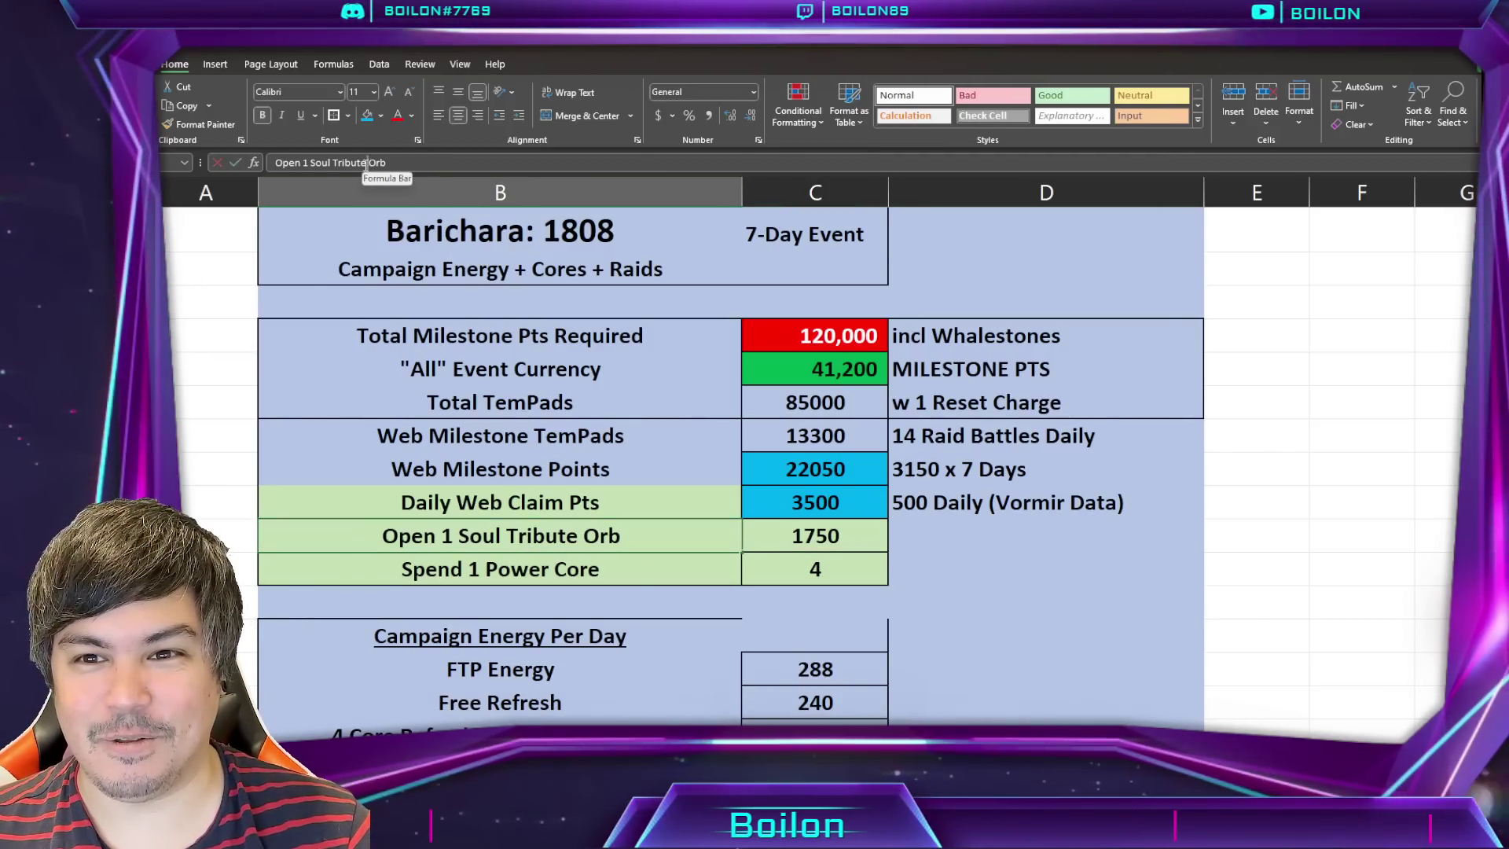
drag(368, 164, 313, 165)
text(Dark A)
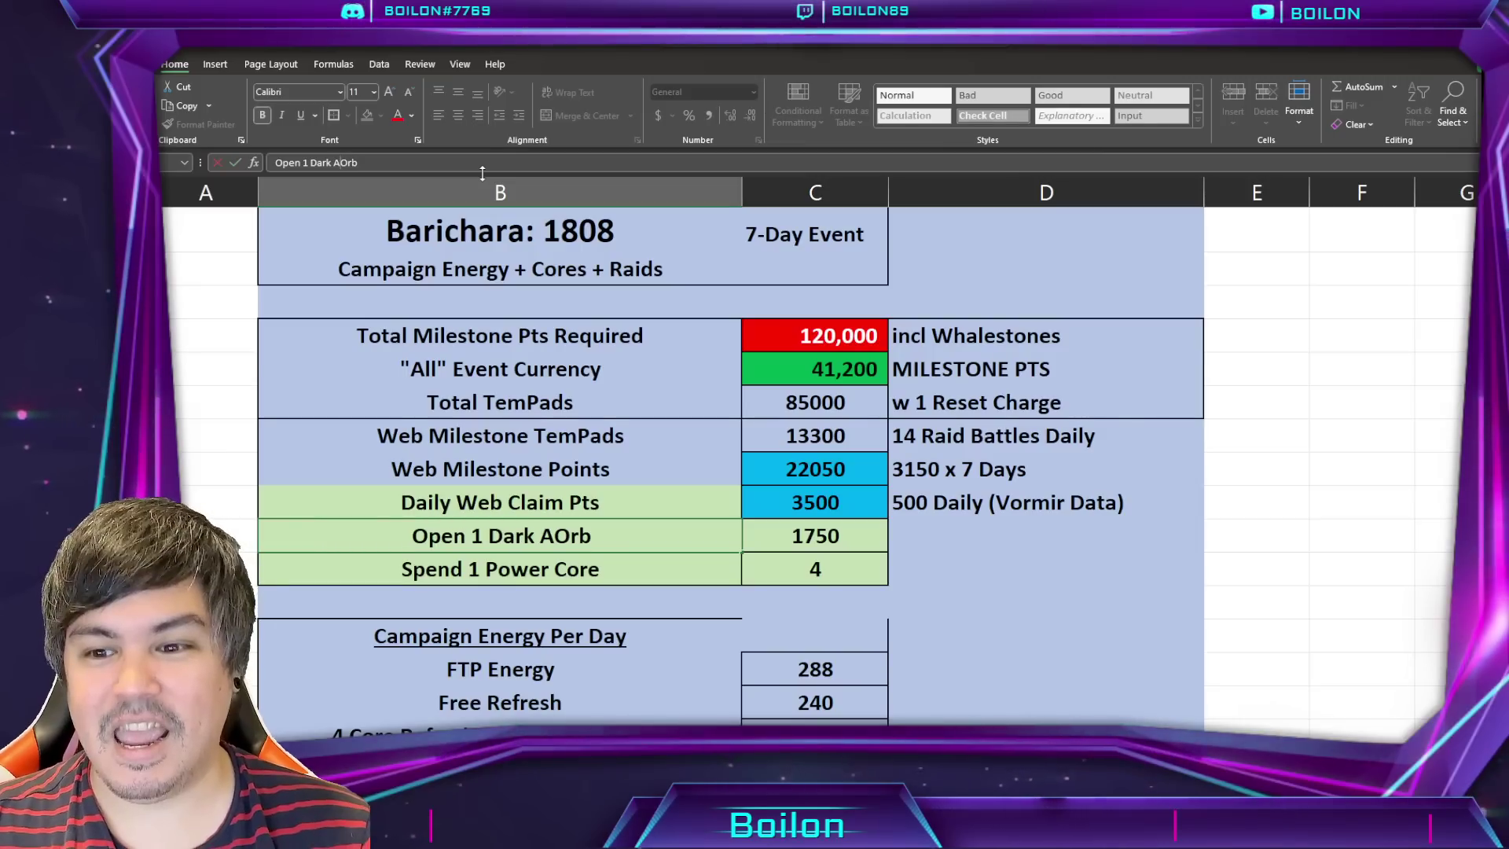
text(lley)
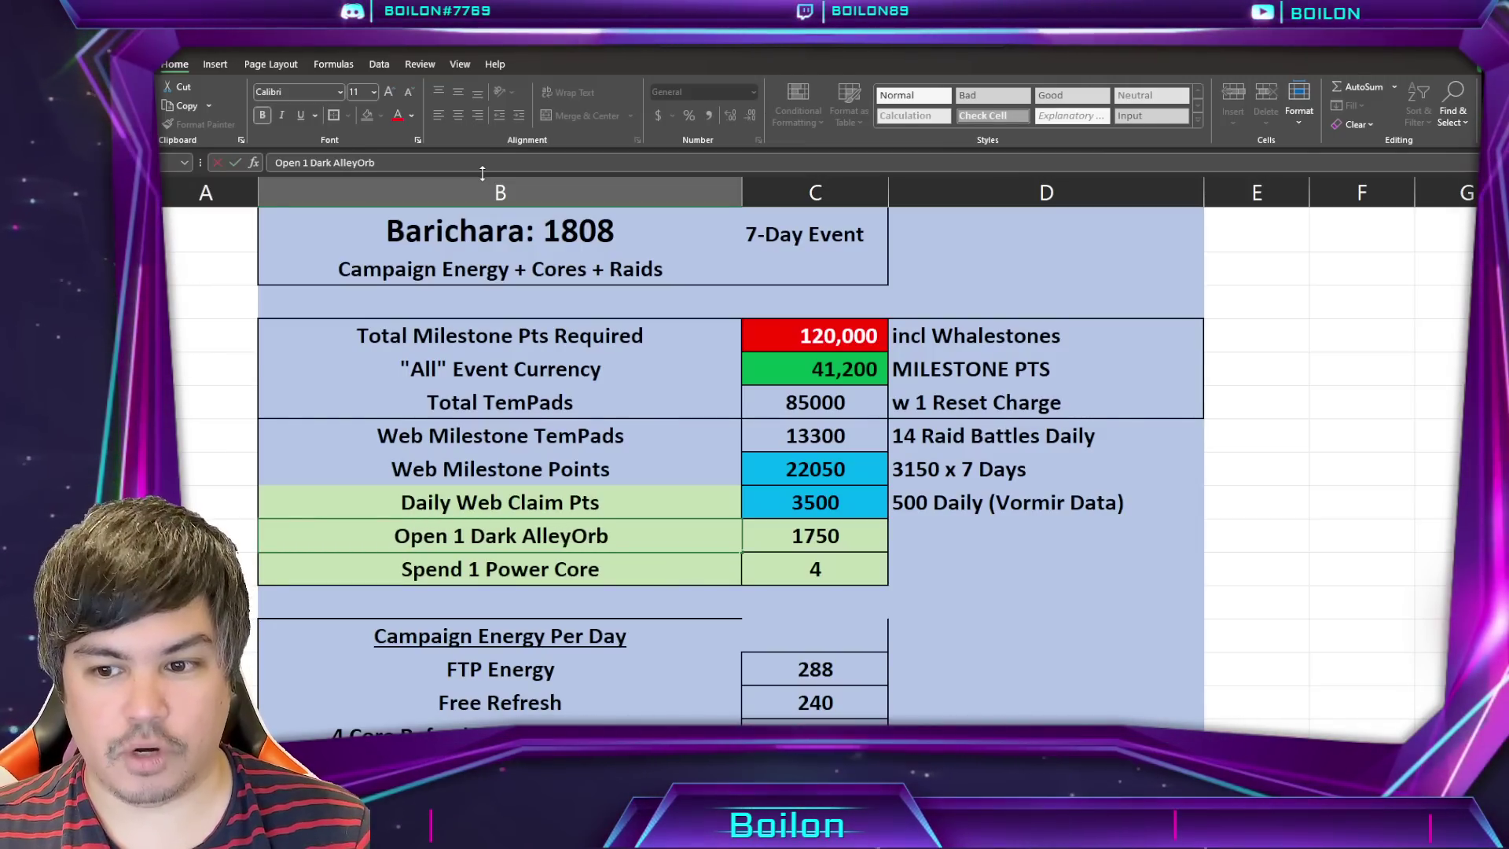
key(Return)
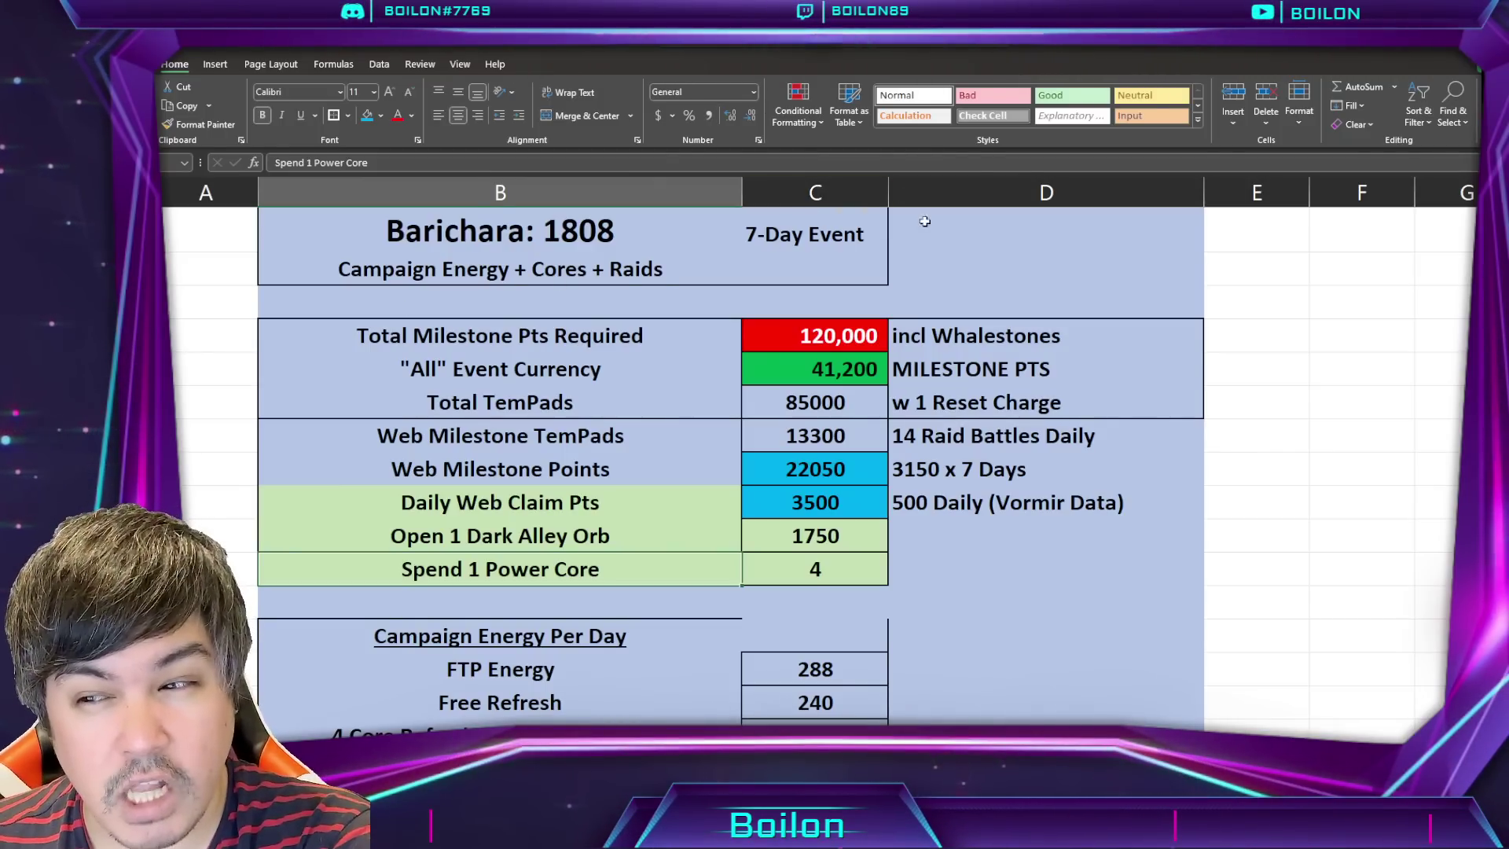
Step: Check the Barichara section's Daily Web Claim Pts and the formulas for total energy, daily and 7-day fragments, orbs and orb points
click(799, 502)
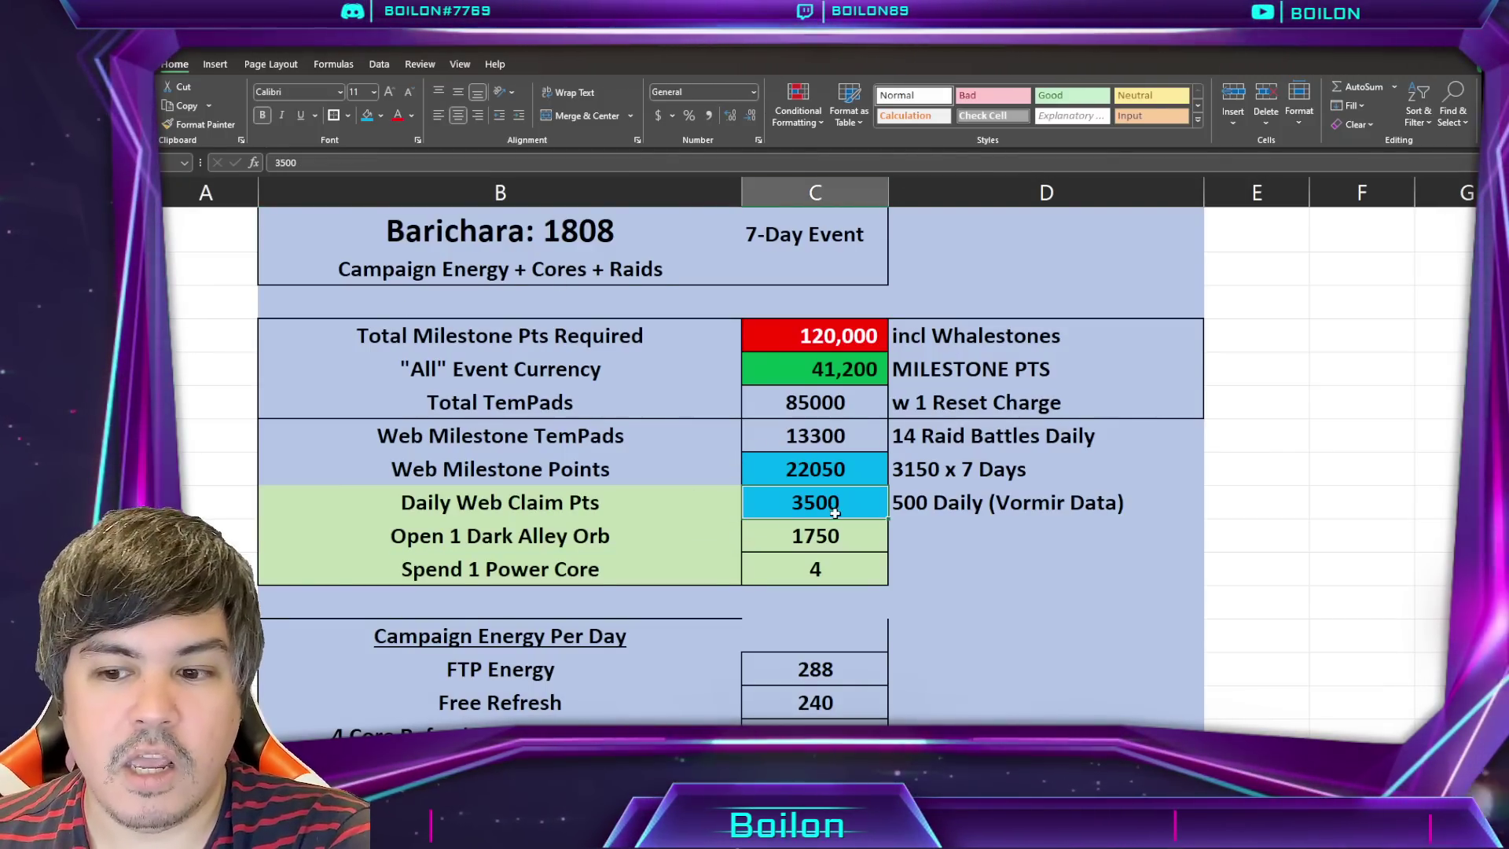
scroll(729, 459, down, 2)
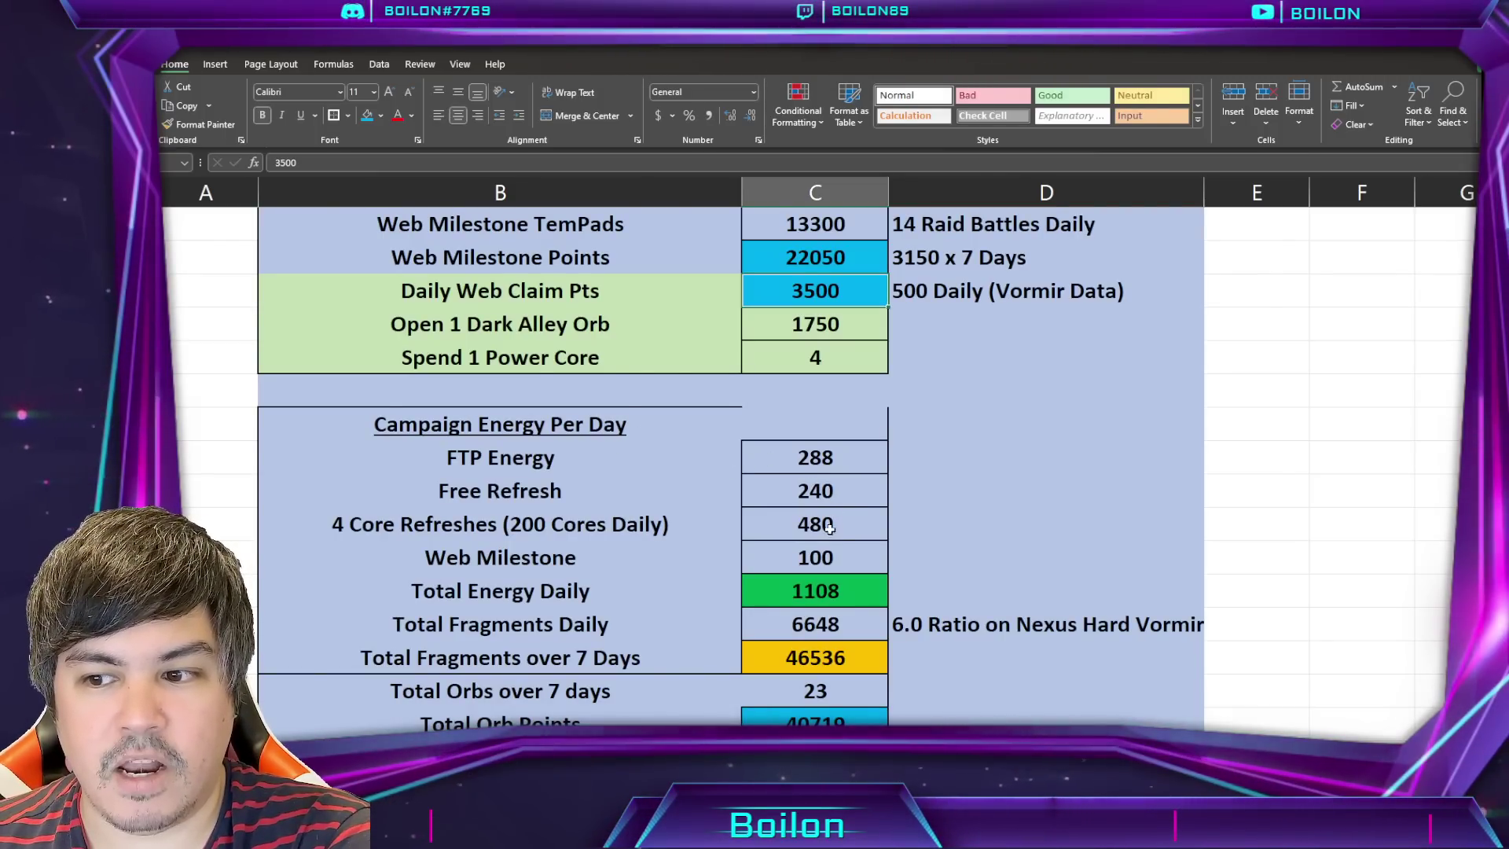
click(816, 599)
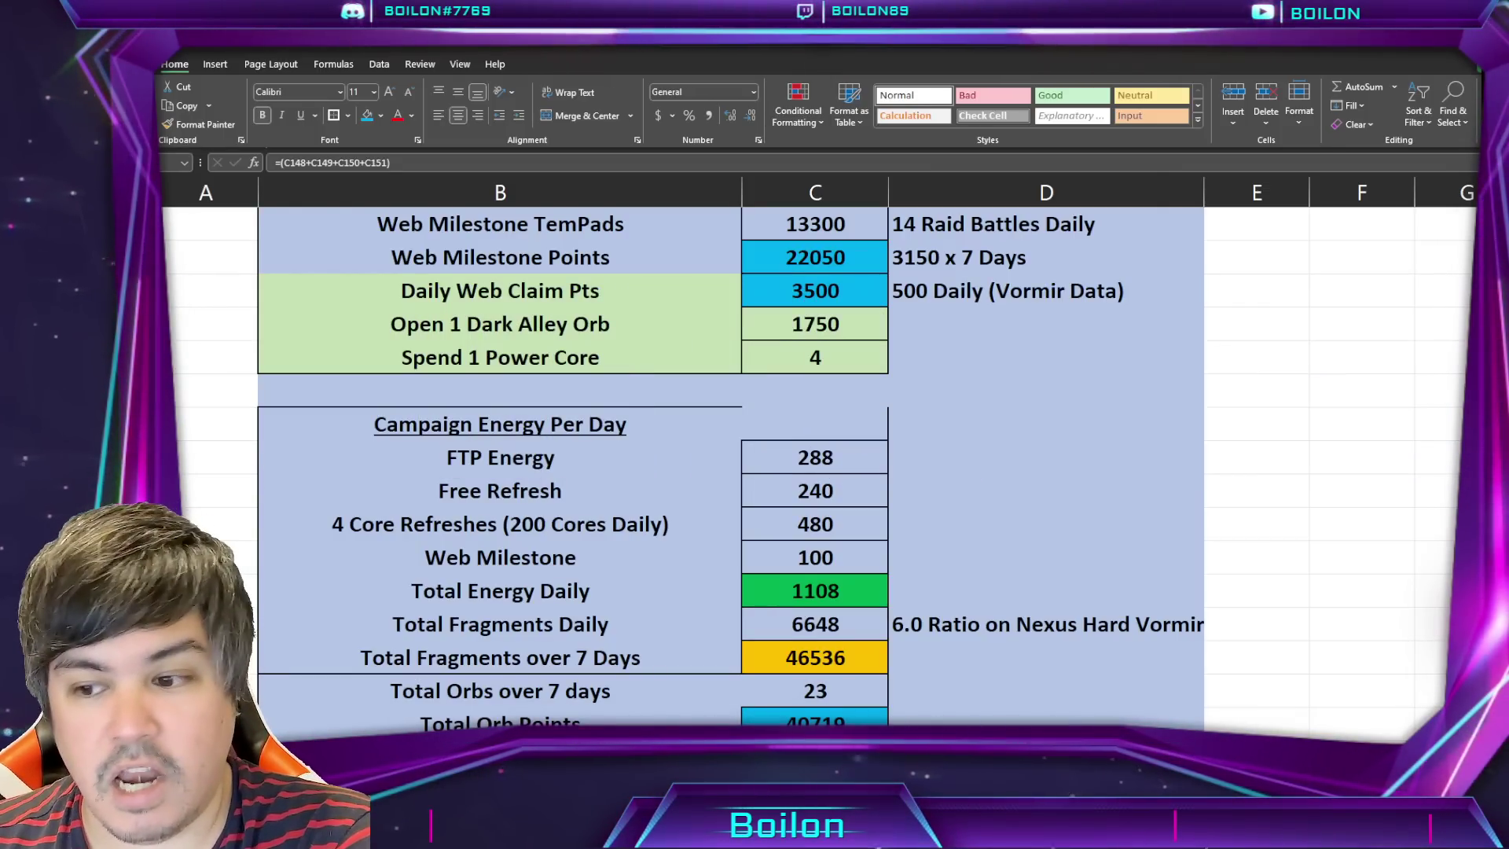
click(812, 626)
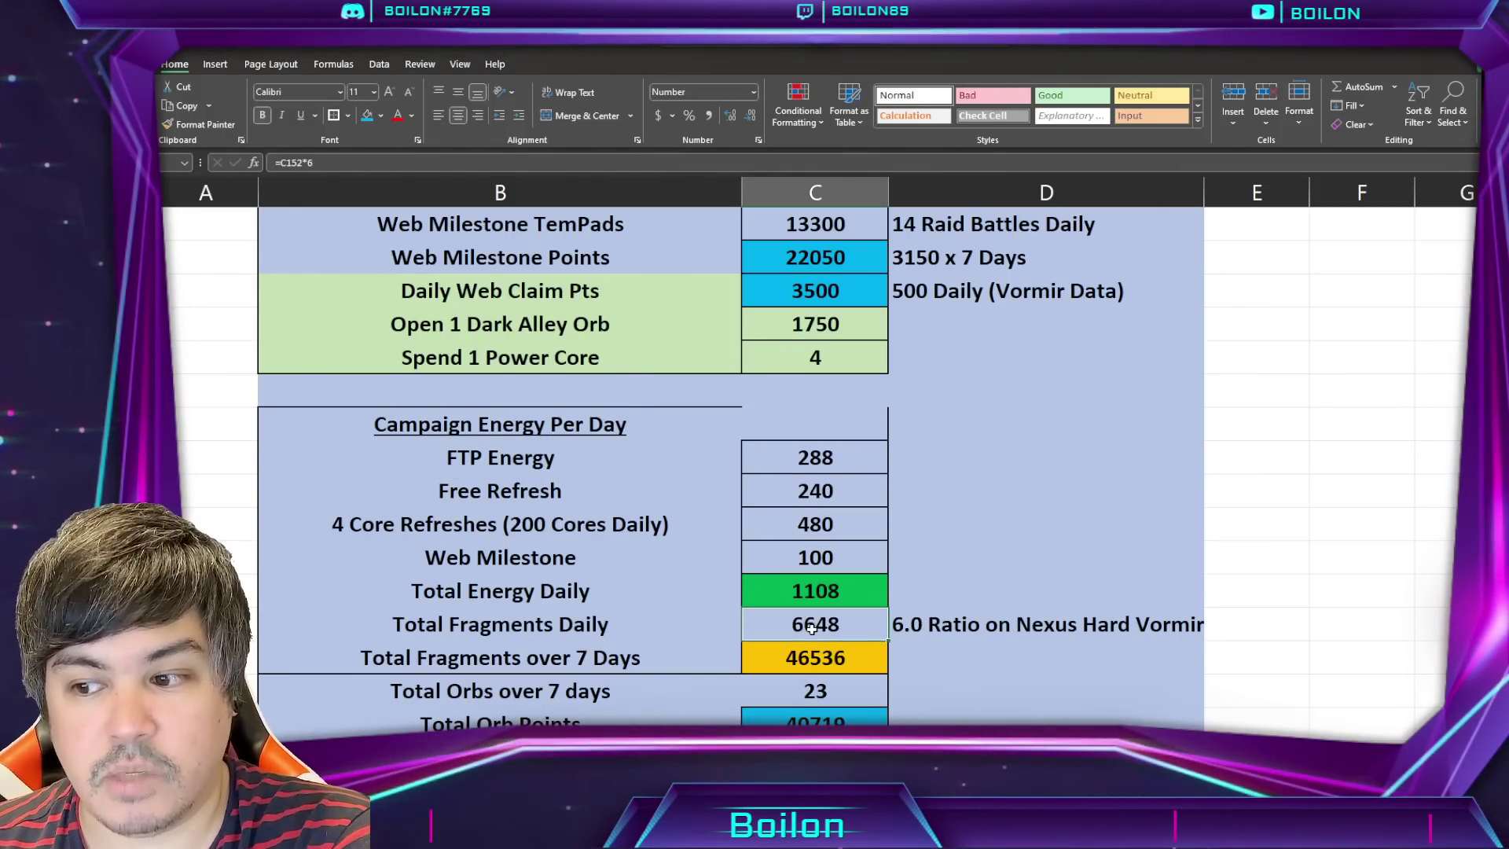
click(863, 668)
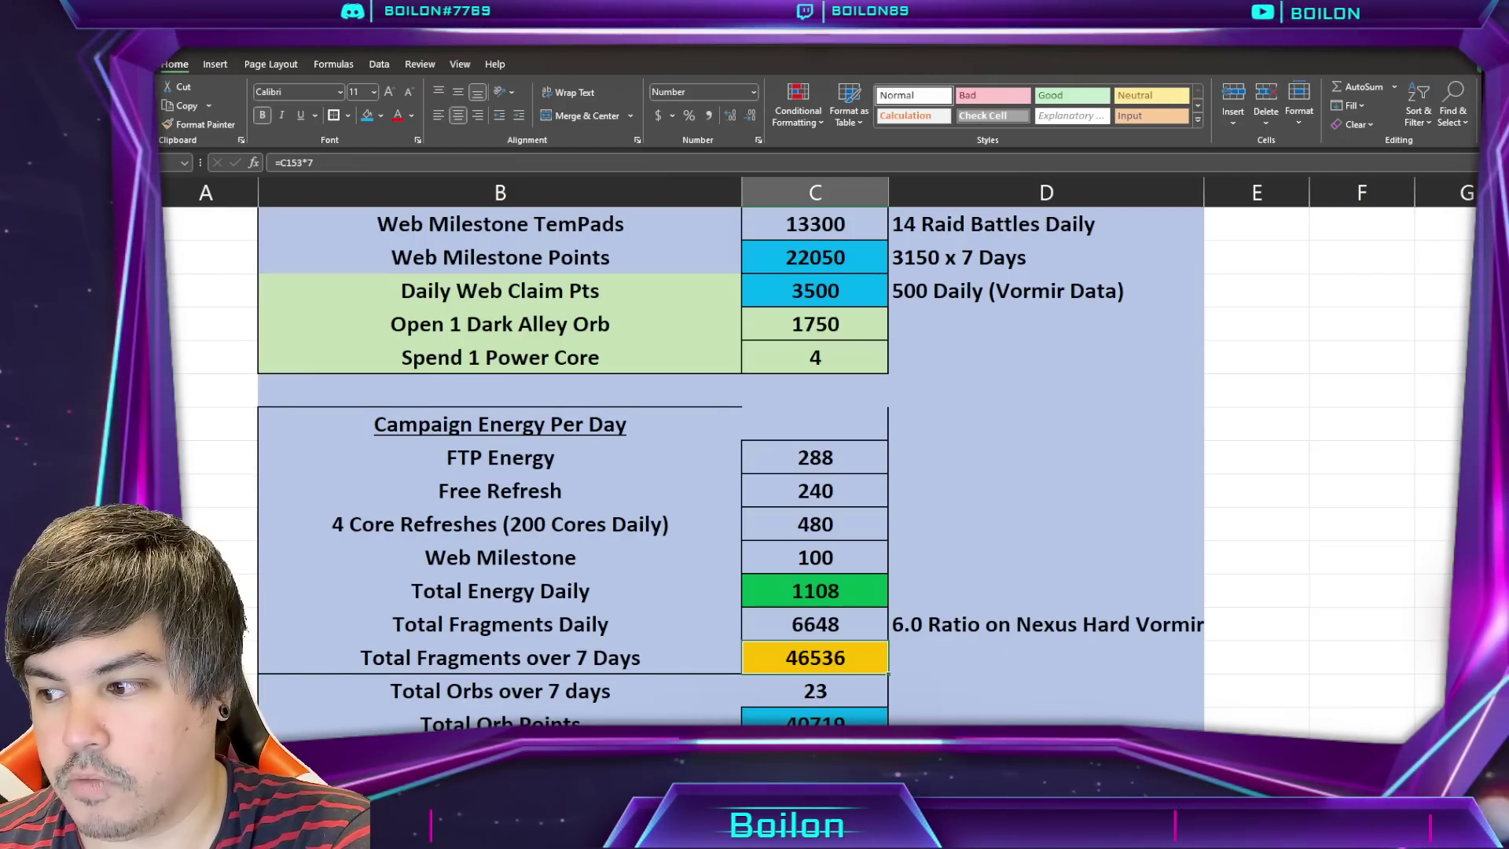
scroll(841, 638, down, 1)
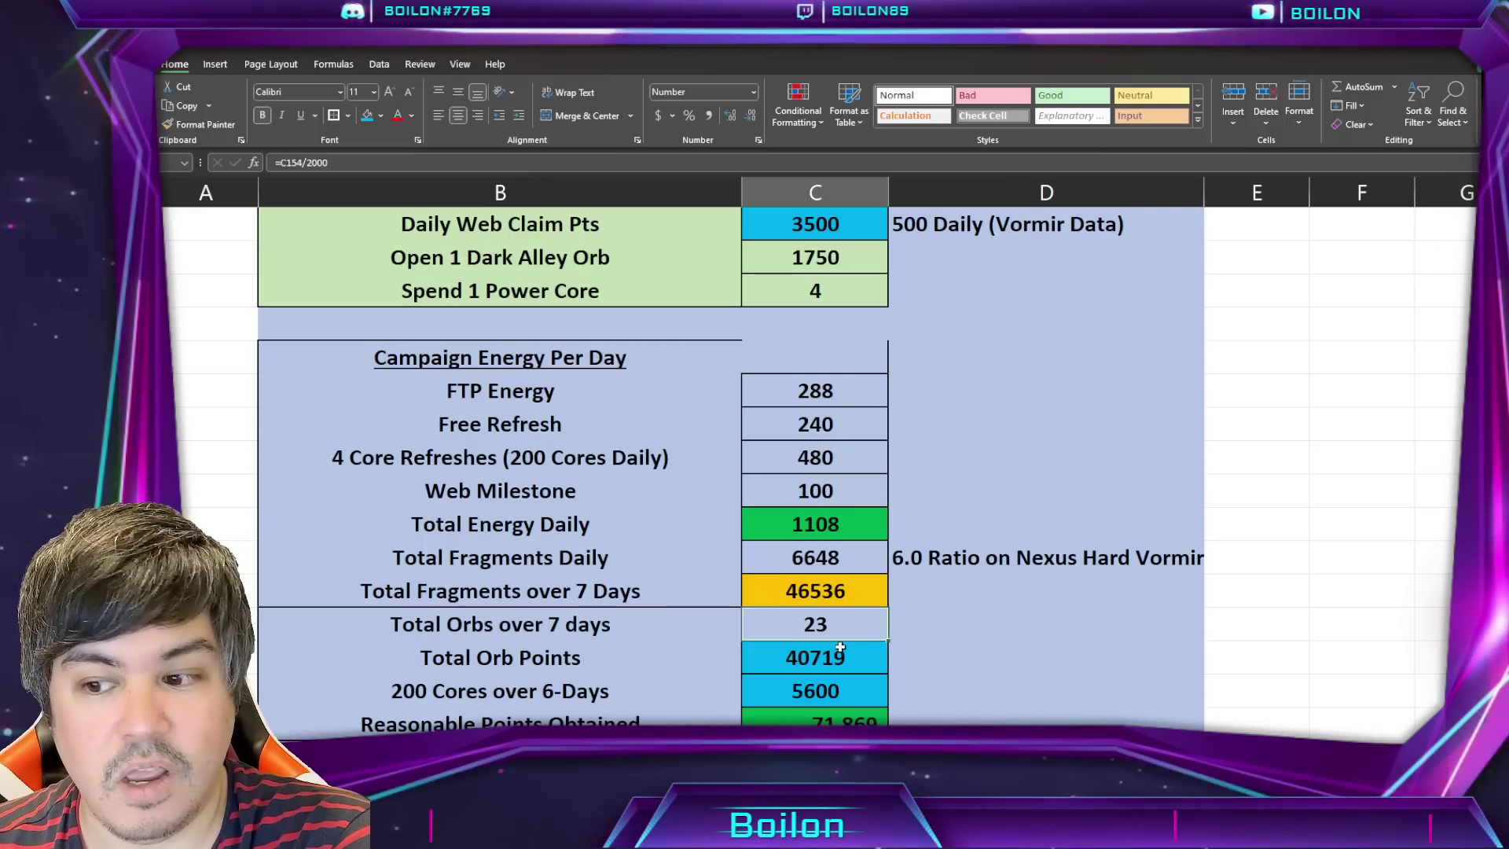
click(886, 670)
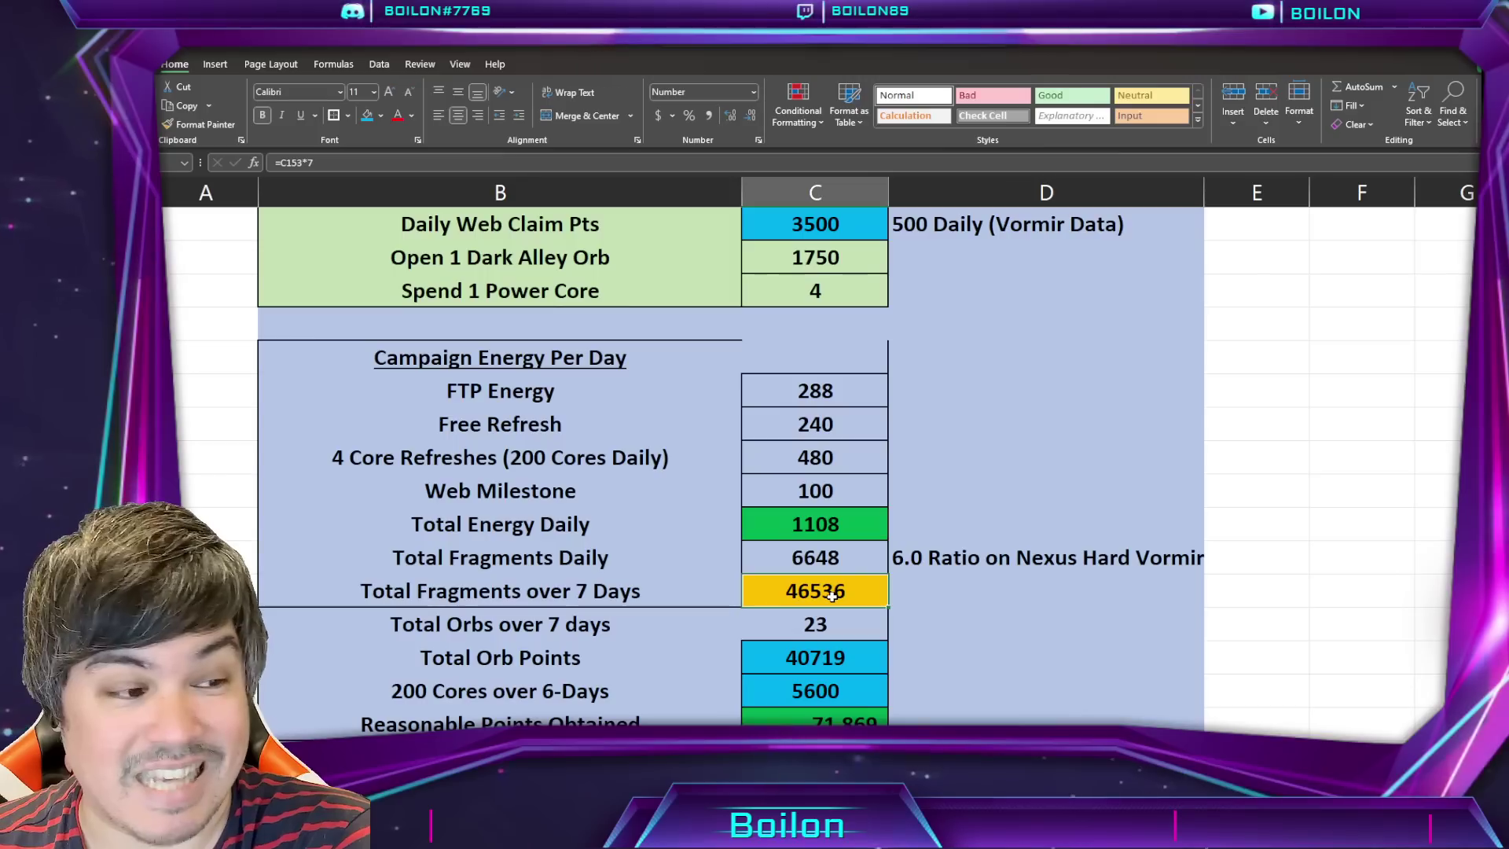
click(832, 656)
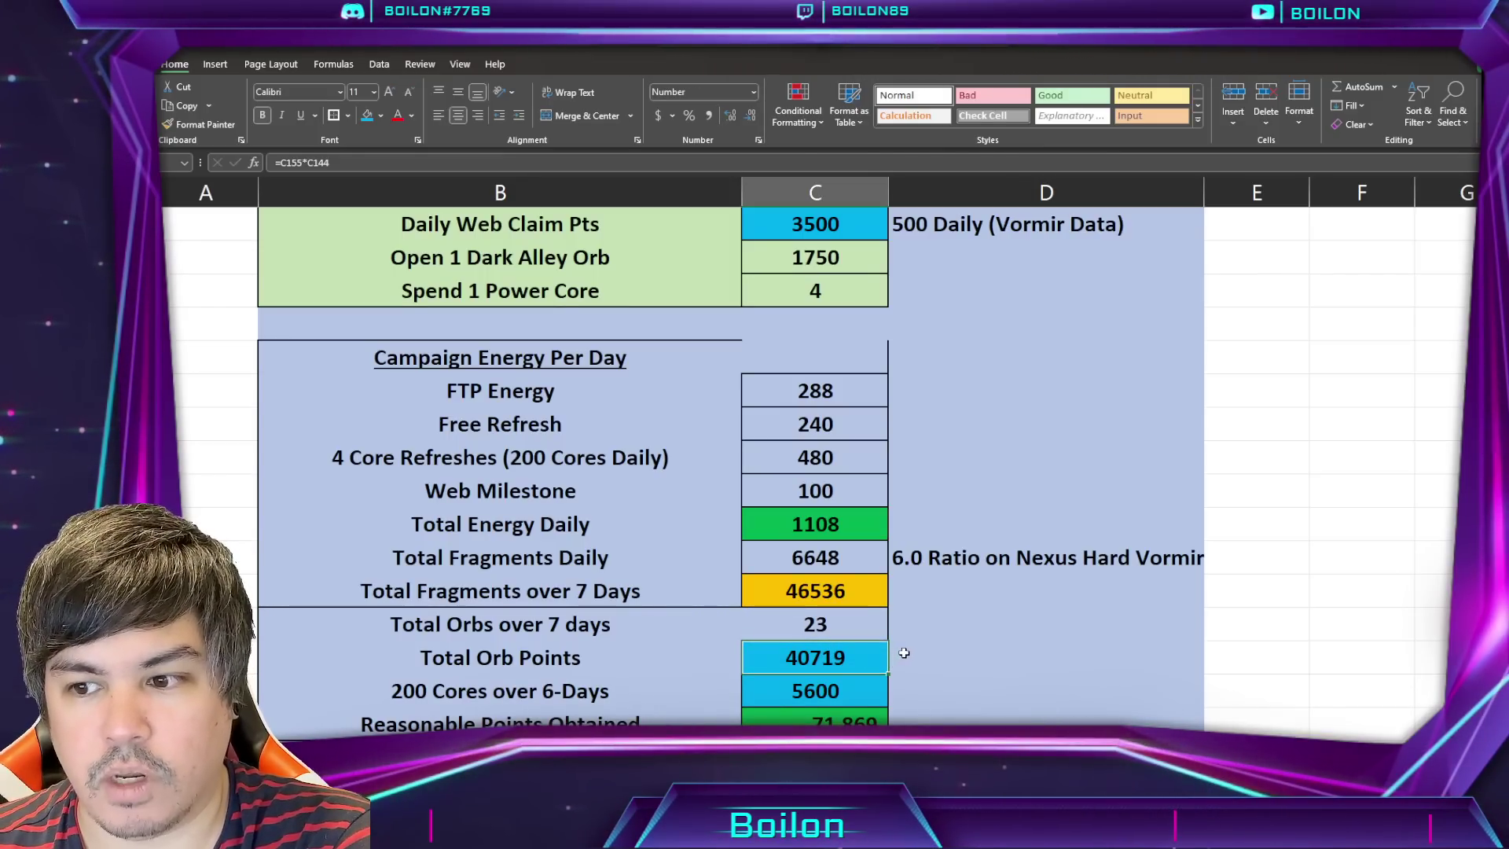
Step: Enter a check formula beside Total Orb Points that multiplies 1750 by the Total Orbs over 7 days cell, C155
click(933, 653)
text(=)
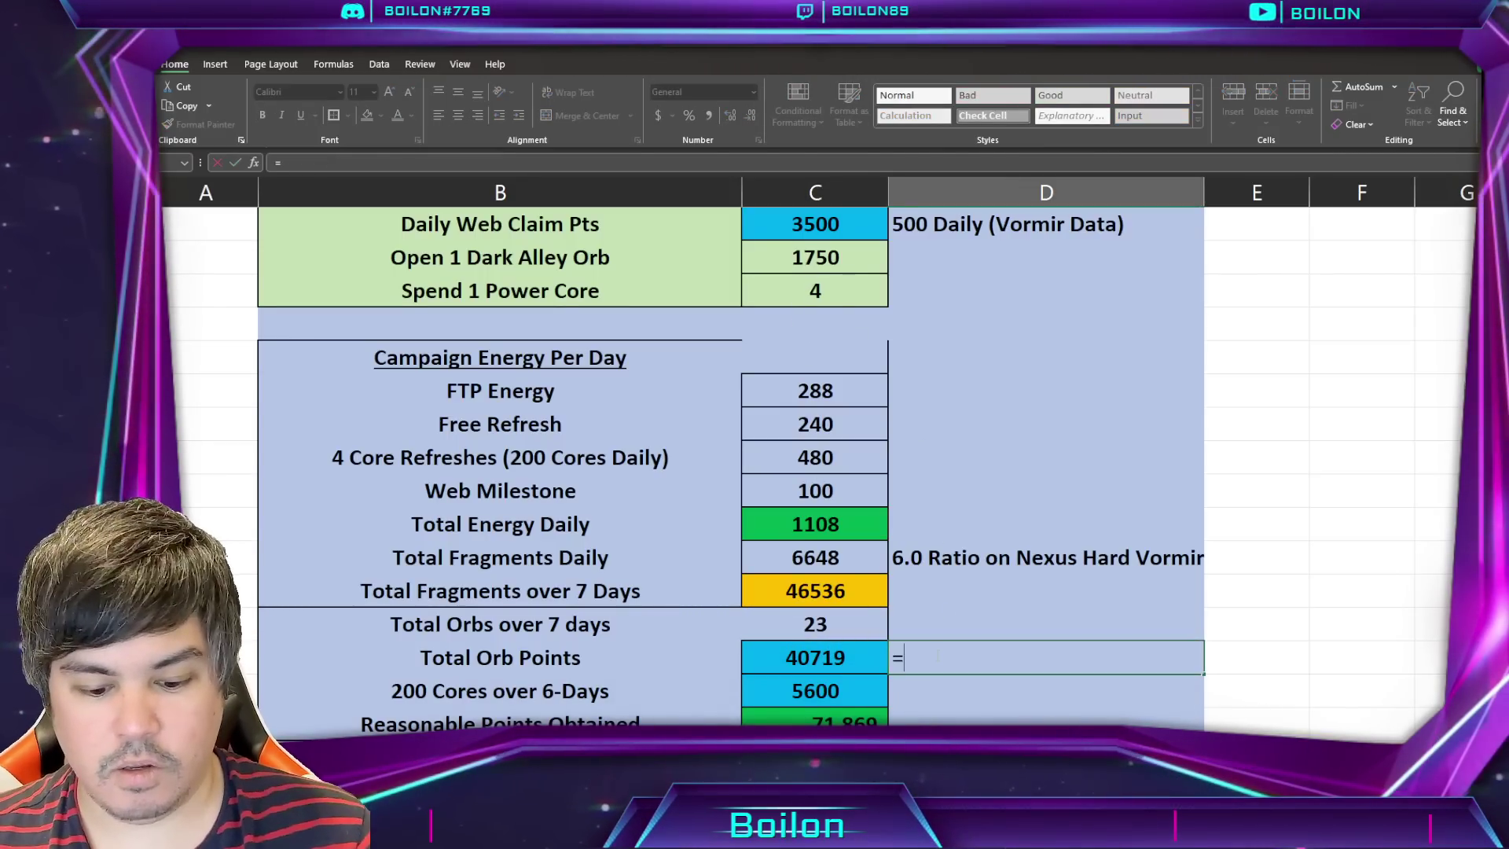
text(1750*)
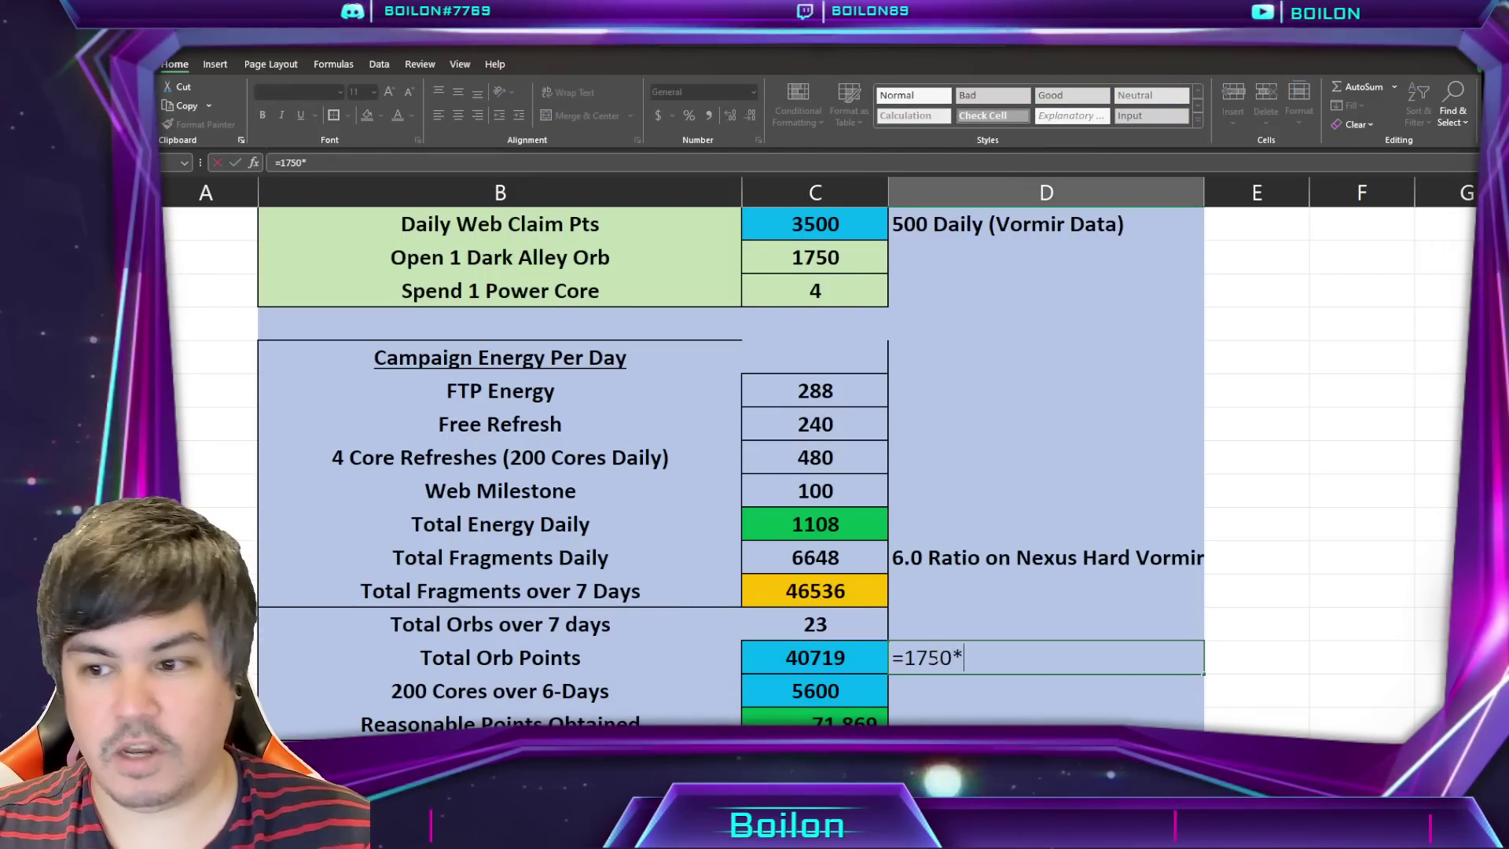
click(854, 630)
key(Return)
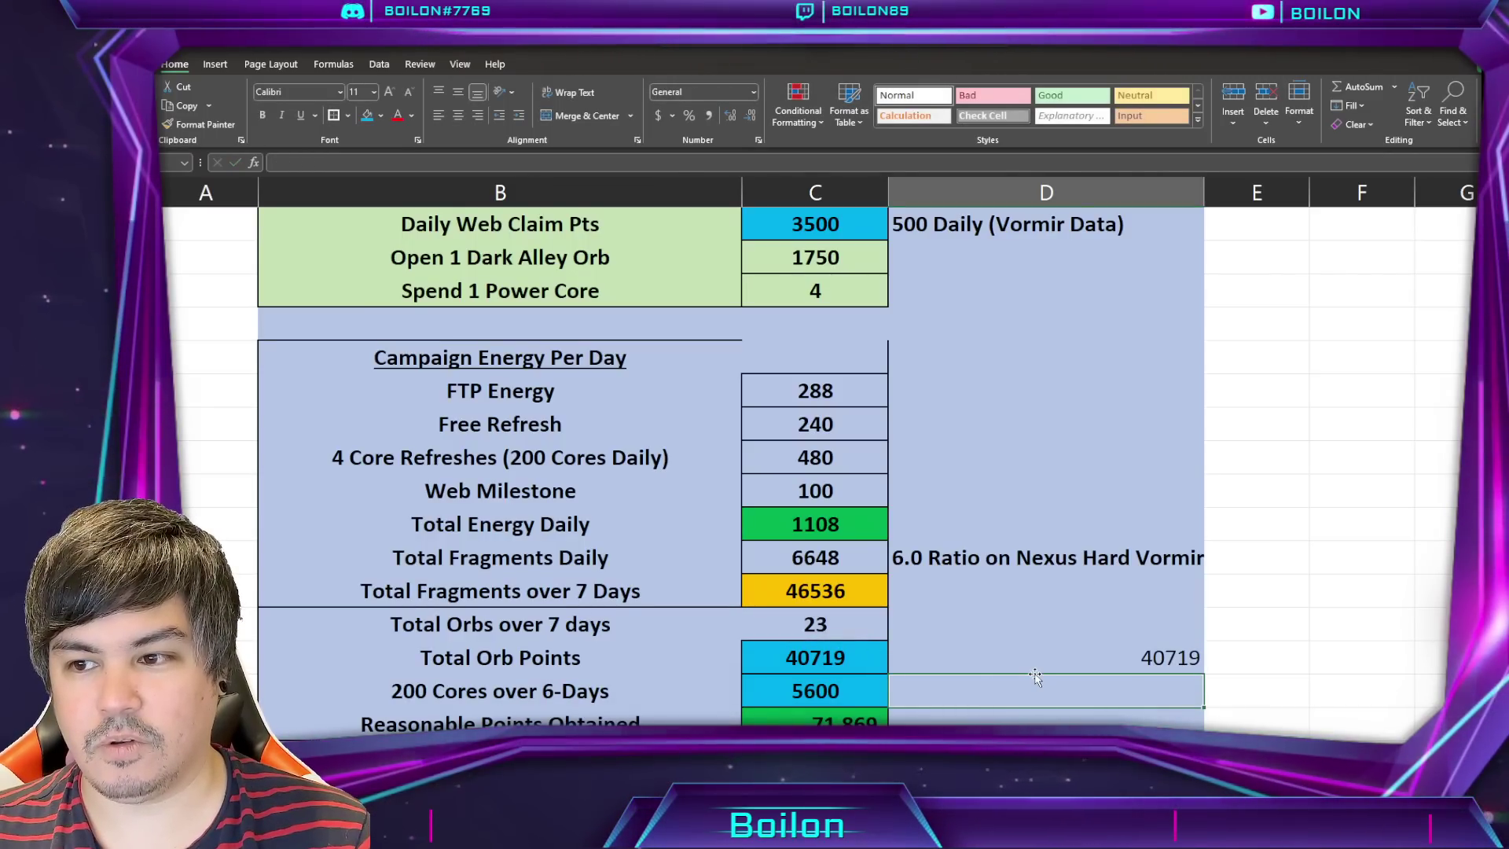
Step: Replace the check formula with =1750*23, compare it with the Total Orb Points formula, and clear the check cell
click(1035, 662)
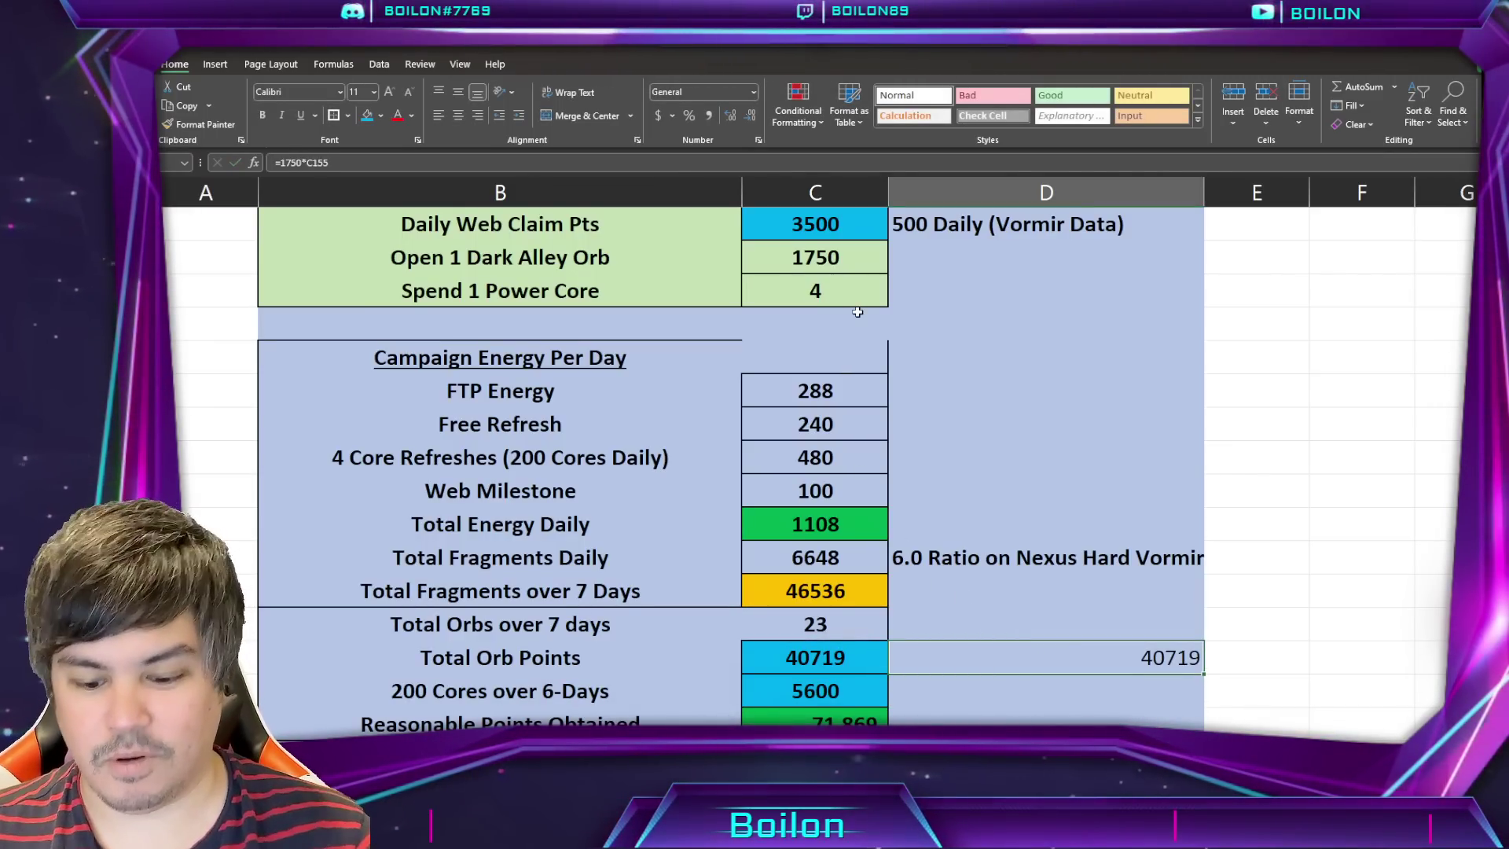
text(=1750*23)
key(Return)
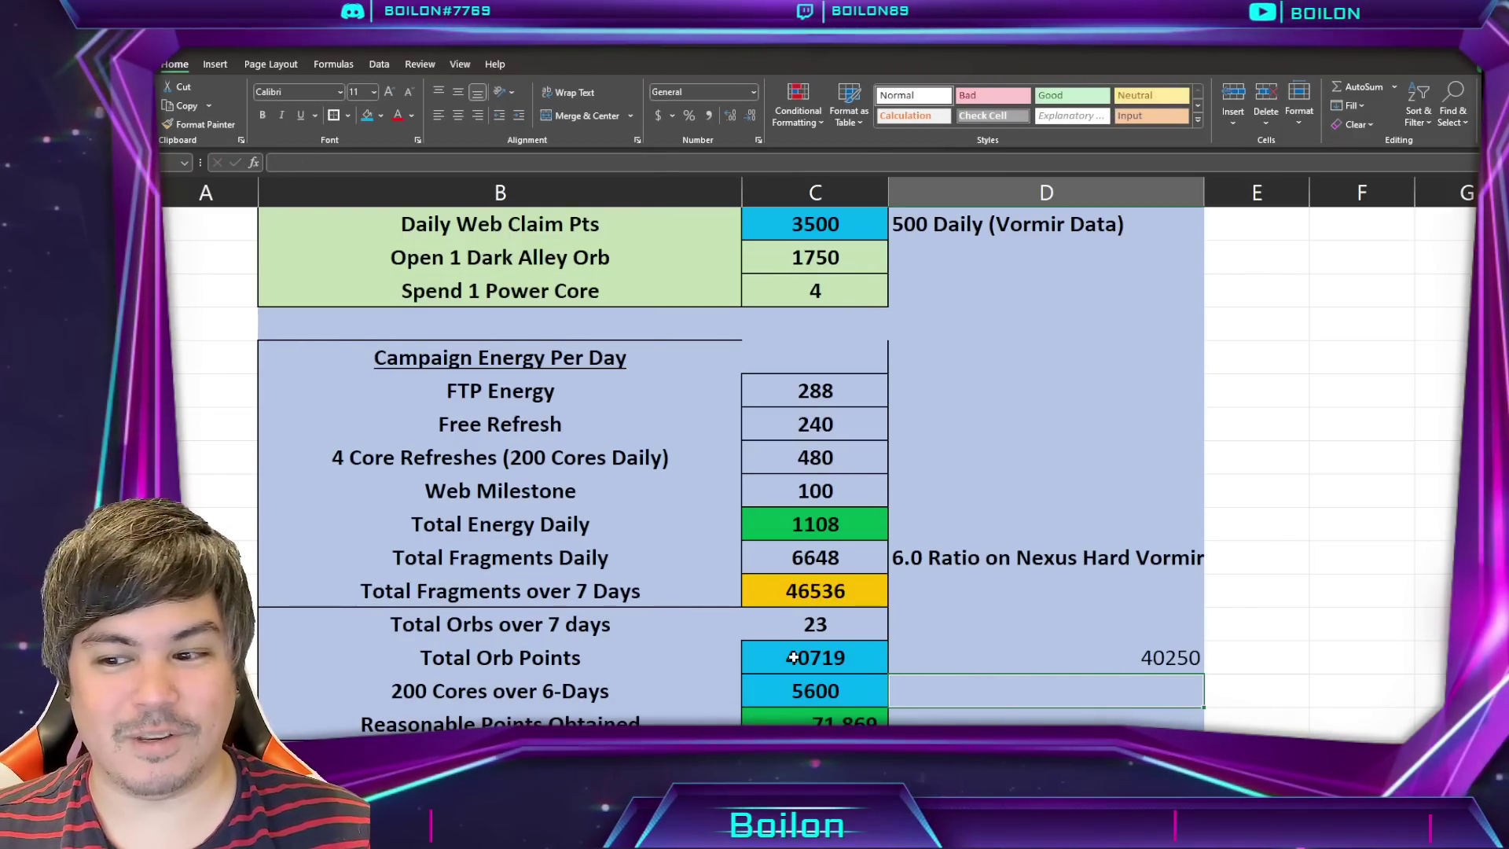
click(1099, 657)
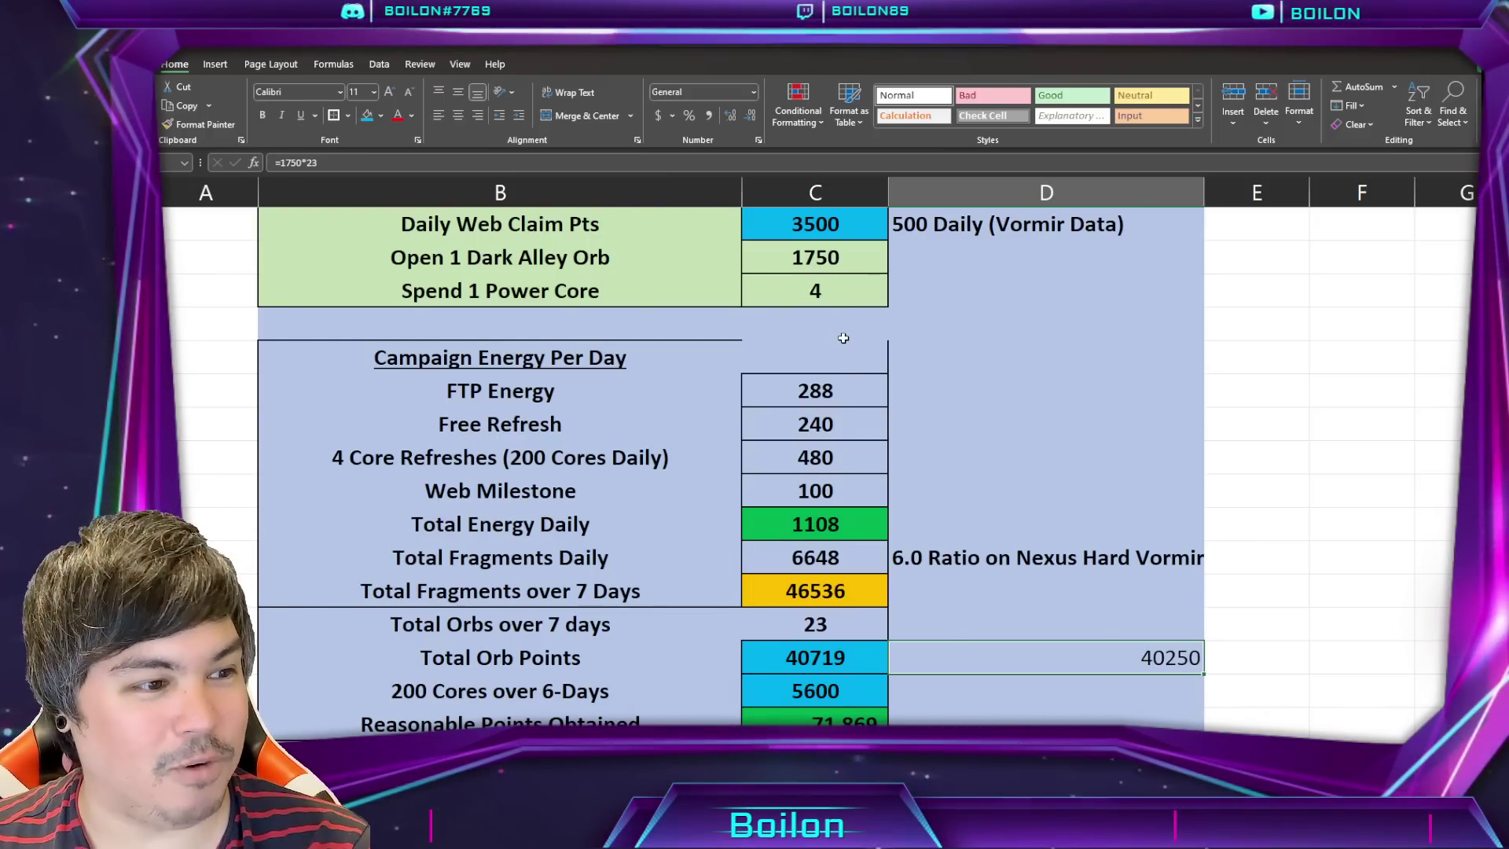
click(840, 661)
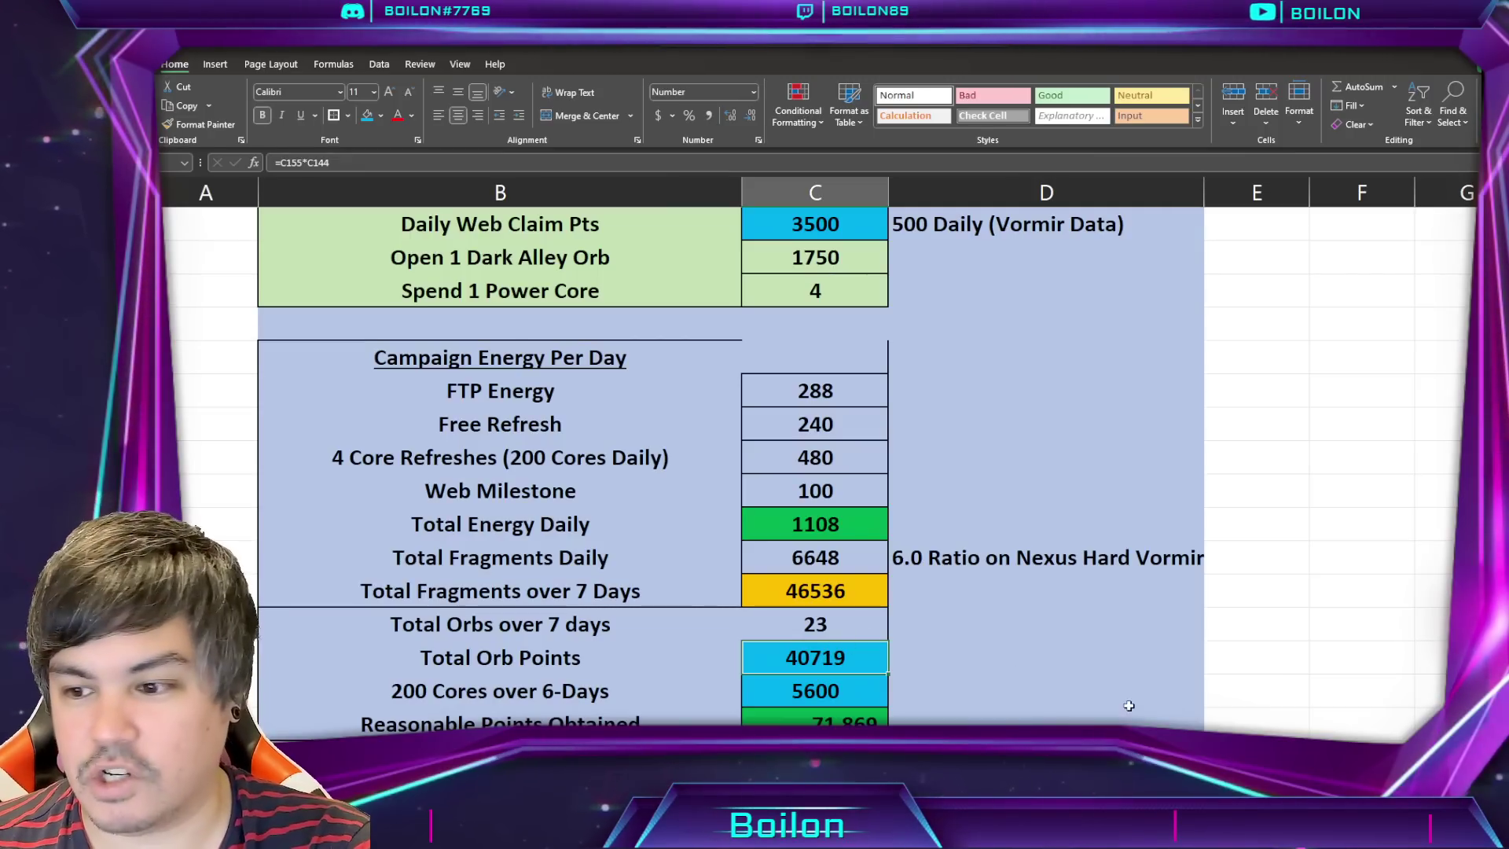
Step: Enter the check formula =1750*23 beside Total Orb Points and set Total Orb Points to 40250
click(961, 658)
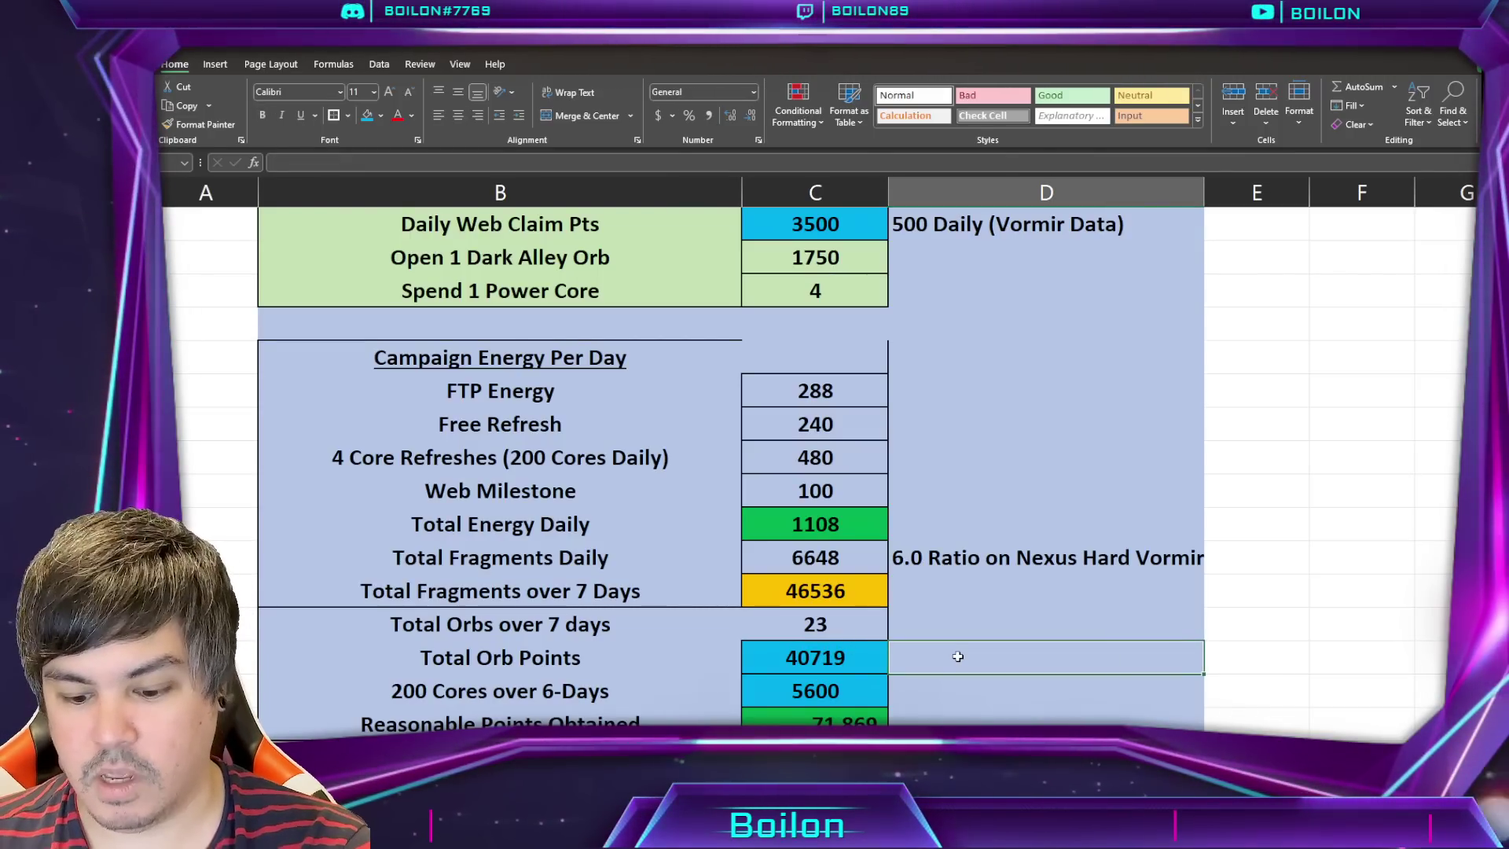
text(=1750*2)
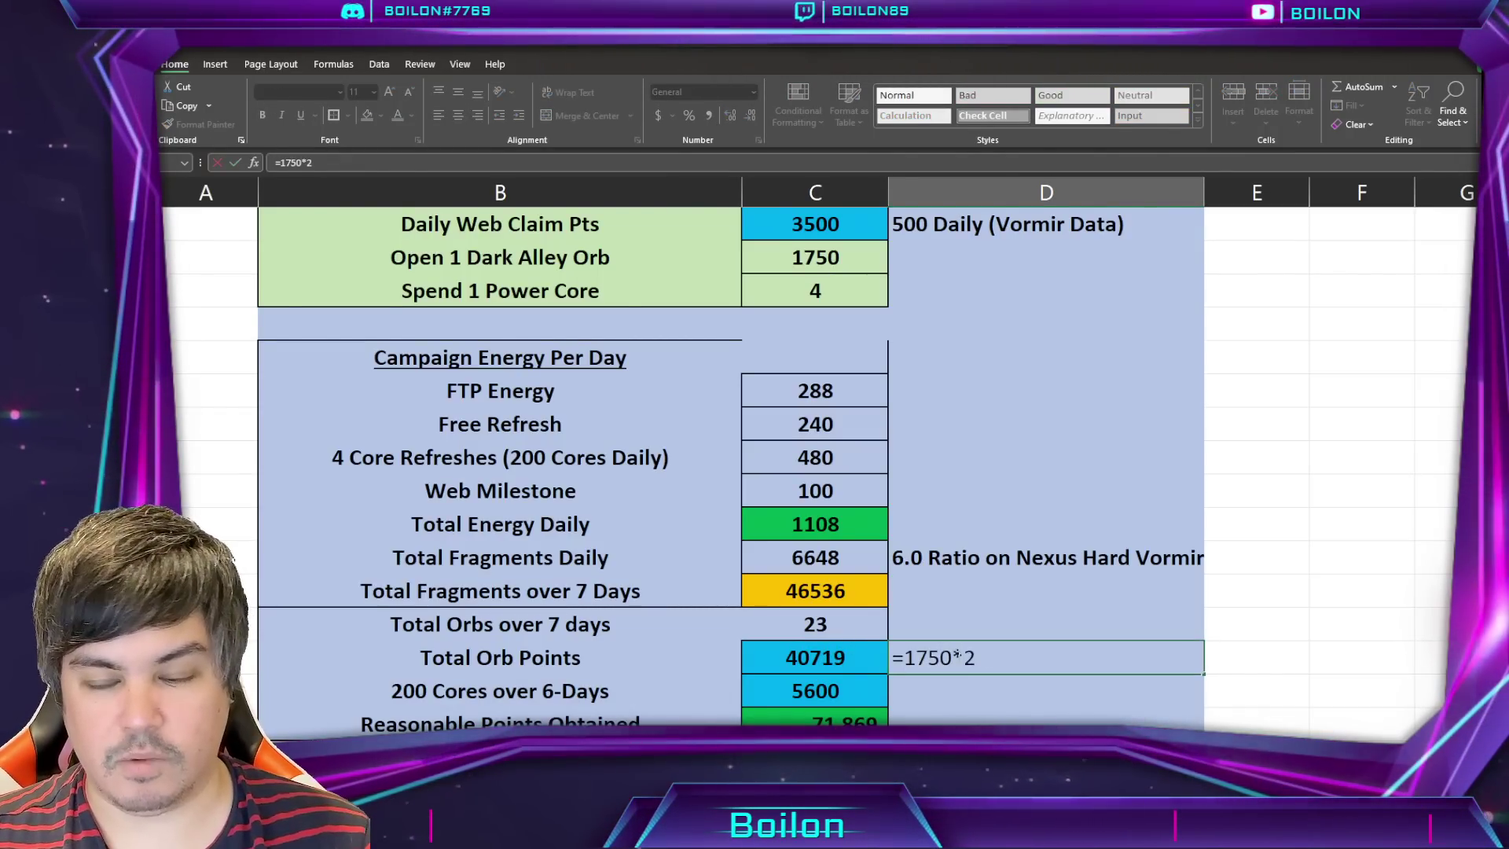
key(Return)
double_click(870, 669)
key(Escape)
text(4202)
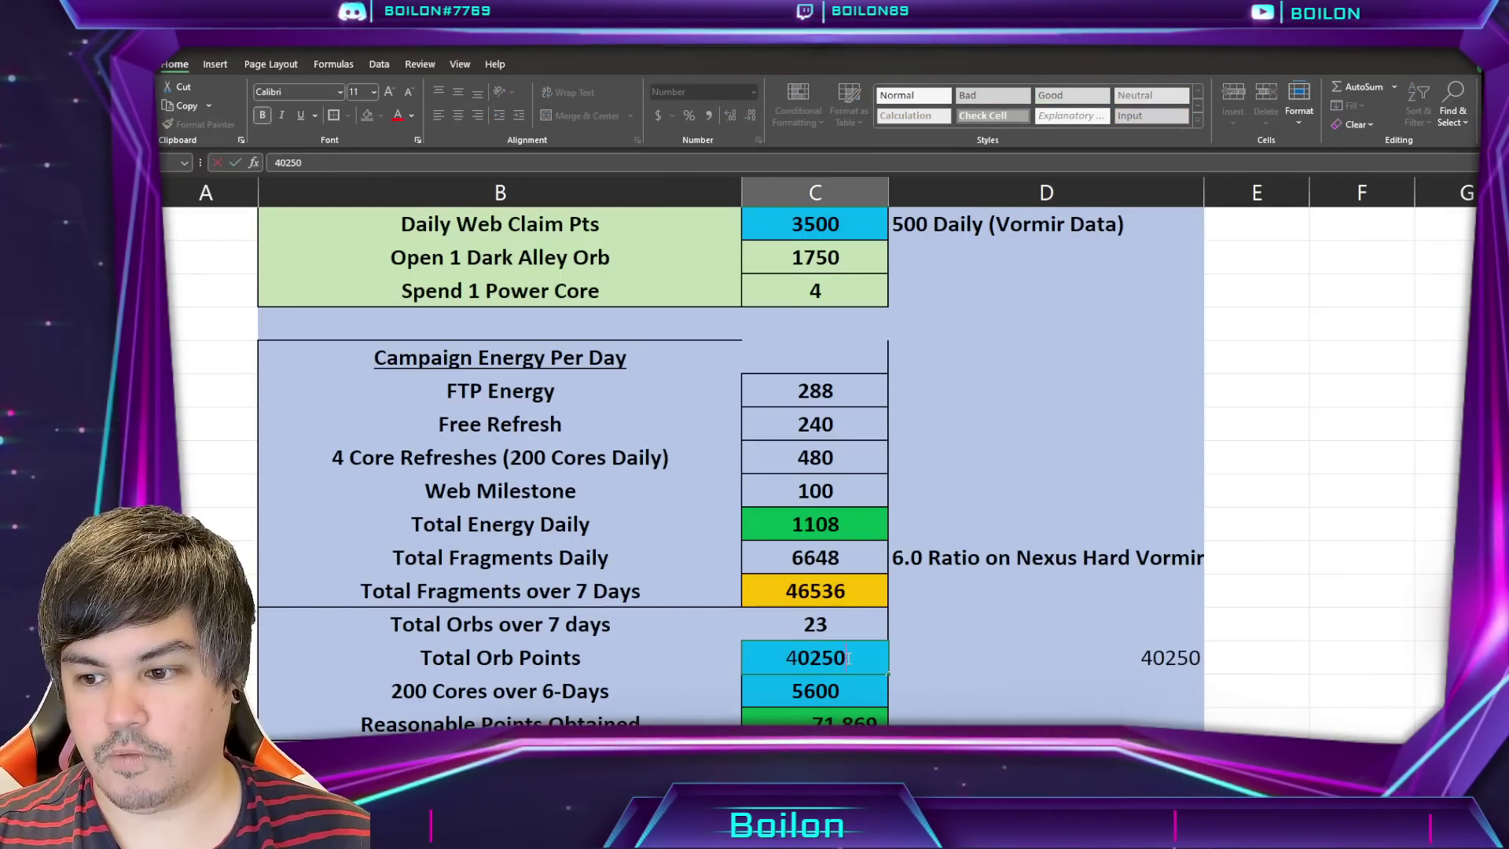
key(Return)
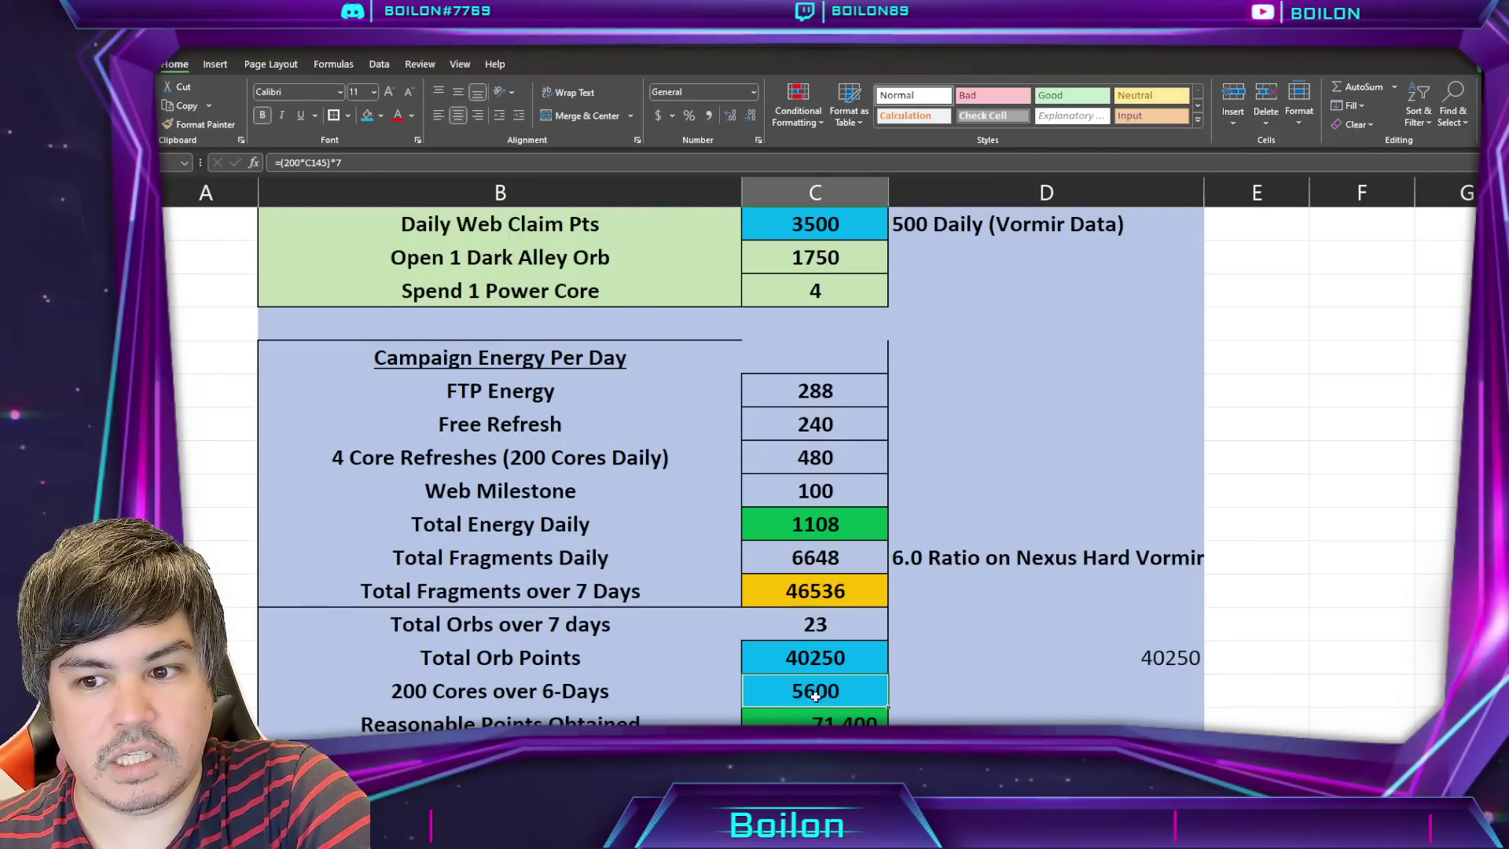
Step: Change the "200 Cores over 6-Days" label in the Barichara section to "200 Cores over 7-Days"
double_click(538, 691)
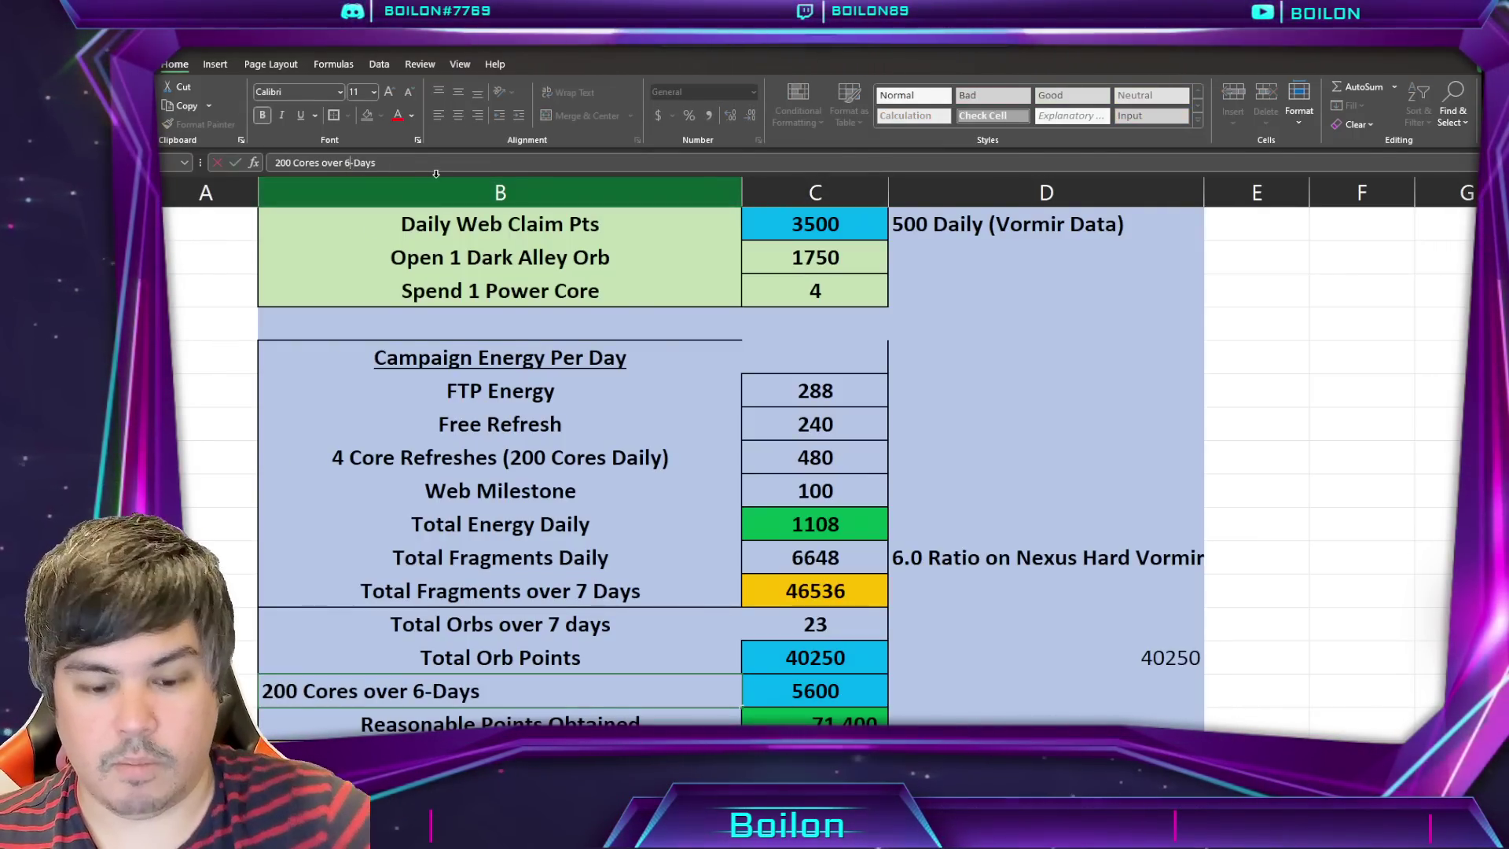
key(Return)
Step: Check the Reasonable Points Obtained formula and its orb, core, web milestone and web claim inputs, and consult the Barichara event chart
click(834, 699)
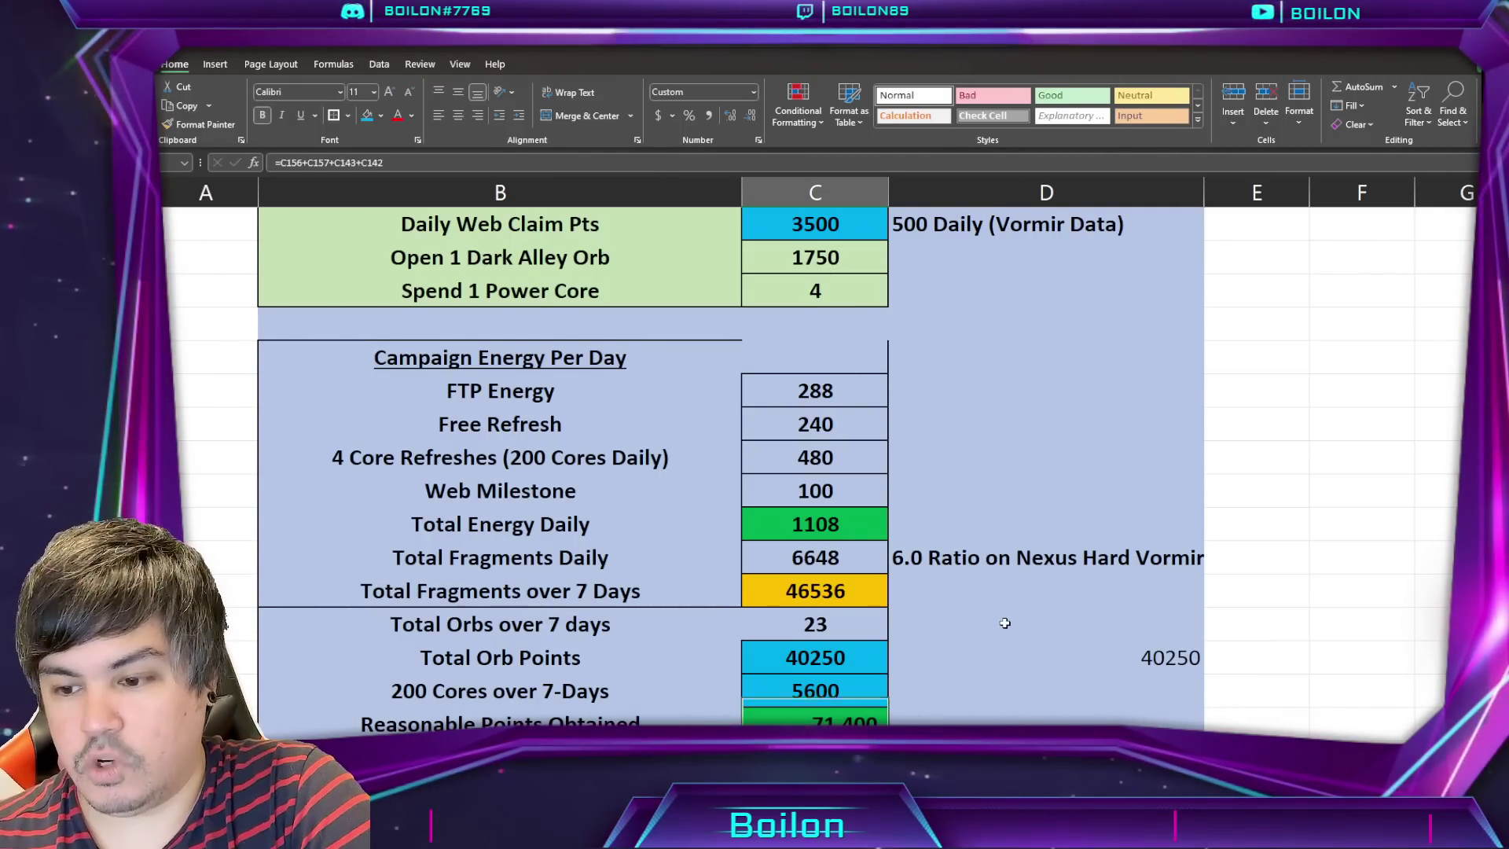
key(Down)
key(Down)
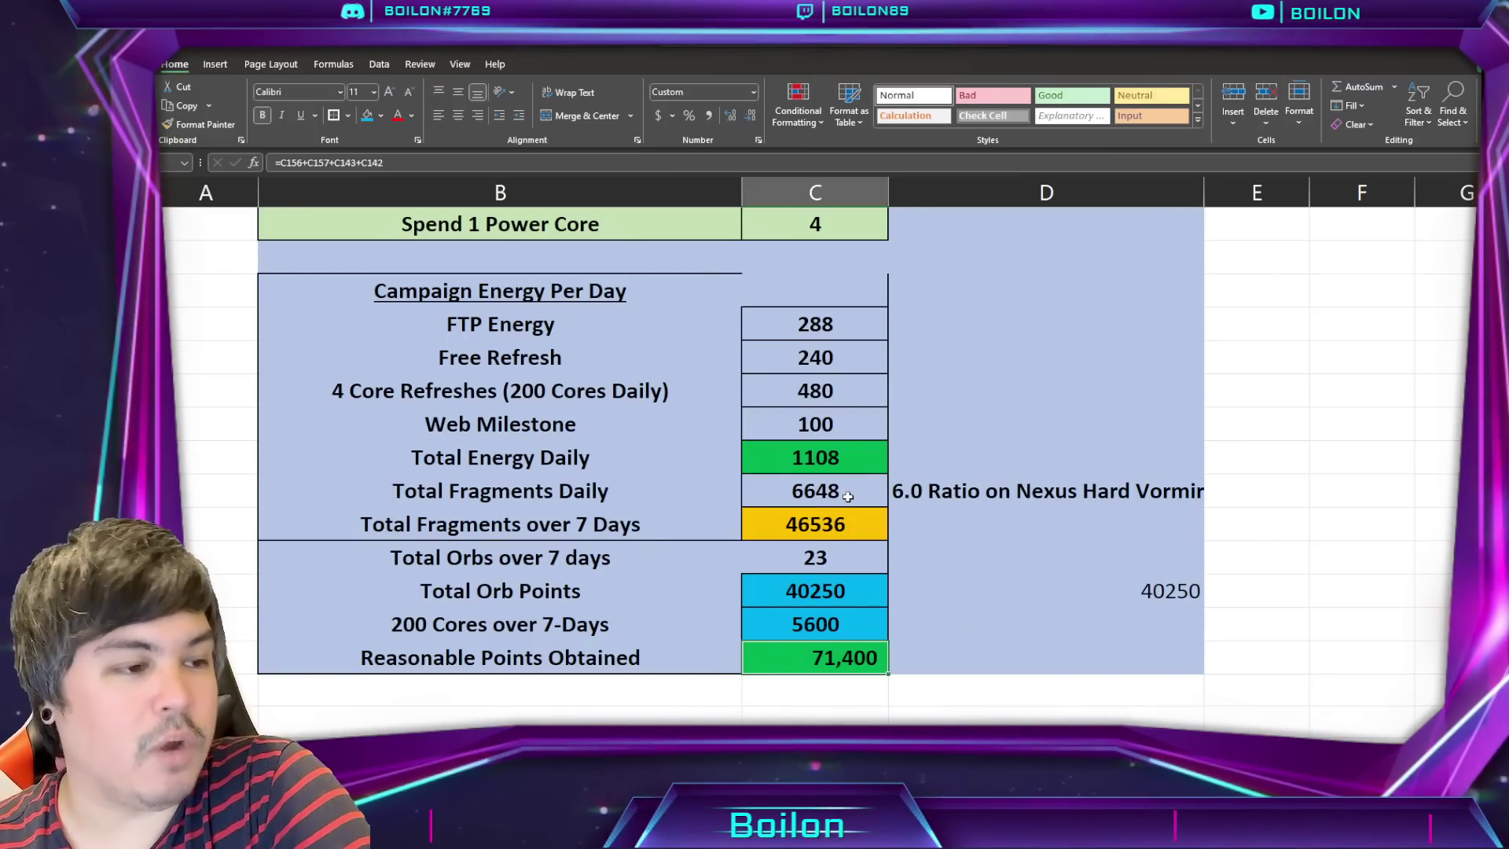
click(848, 627)
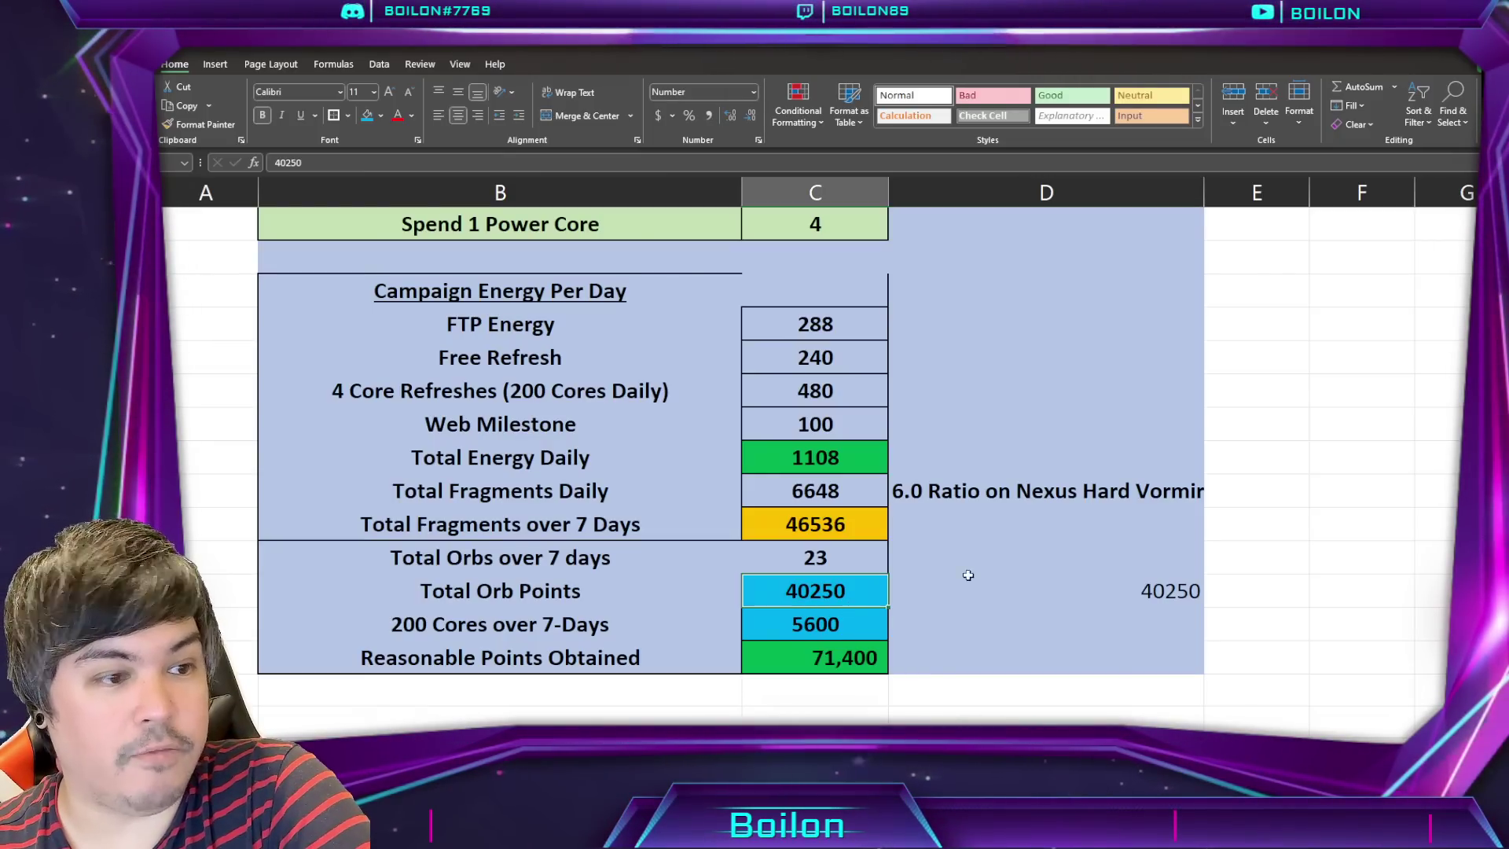
scroll(1012, 496, up, 3)
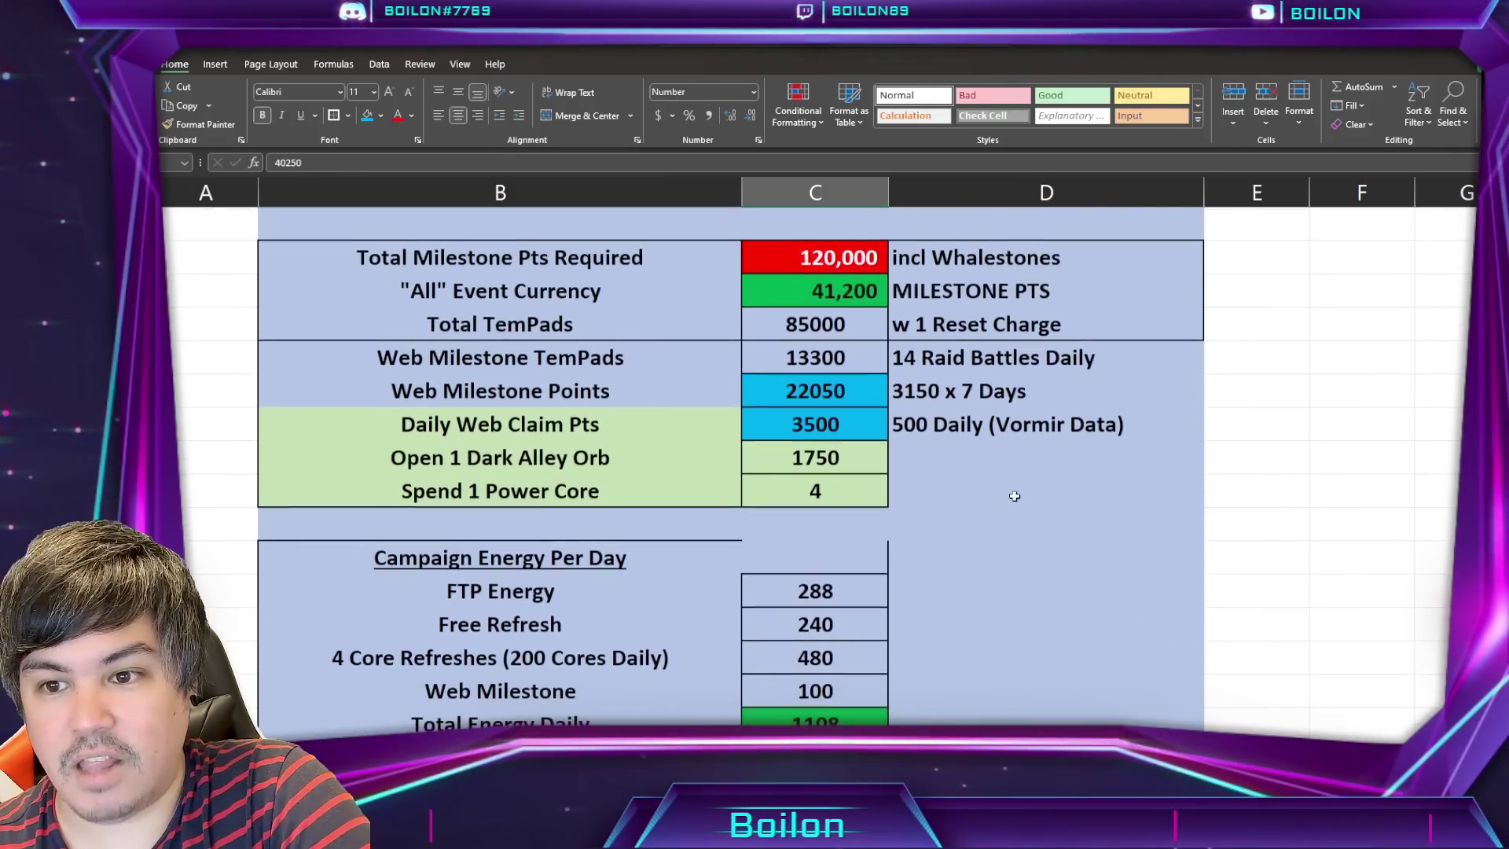
click(801, 391)
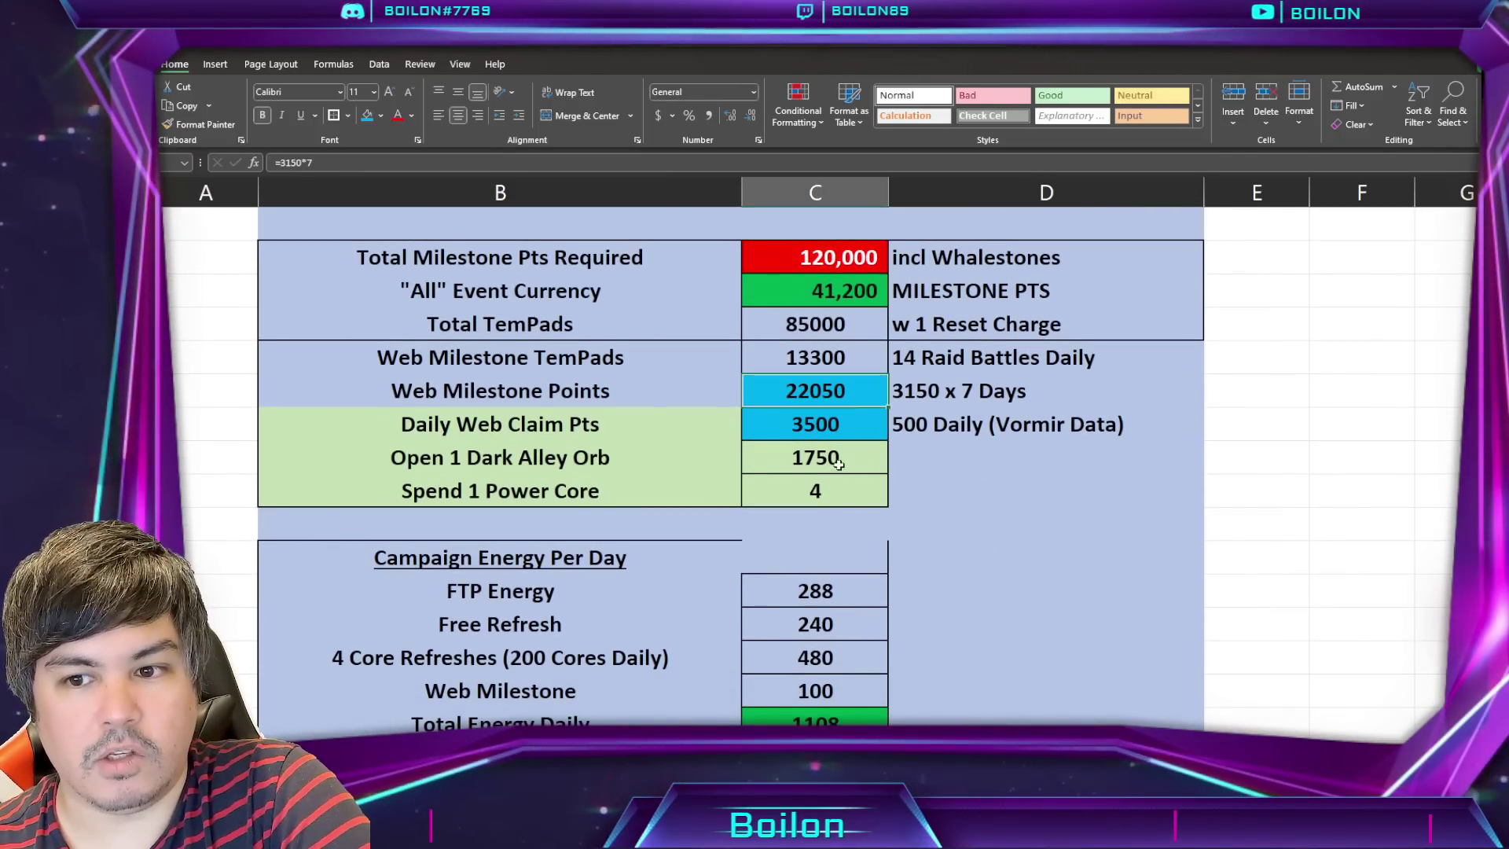
key(Down)
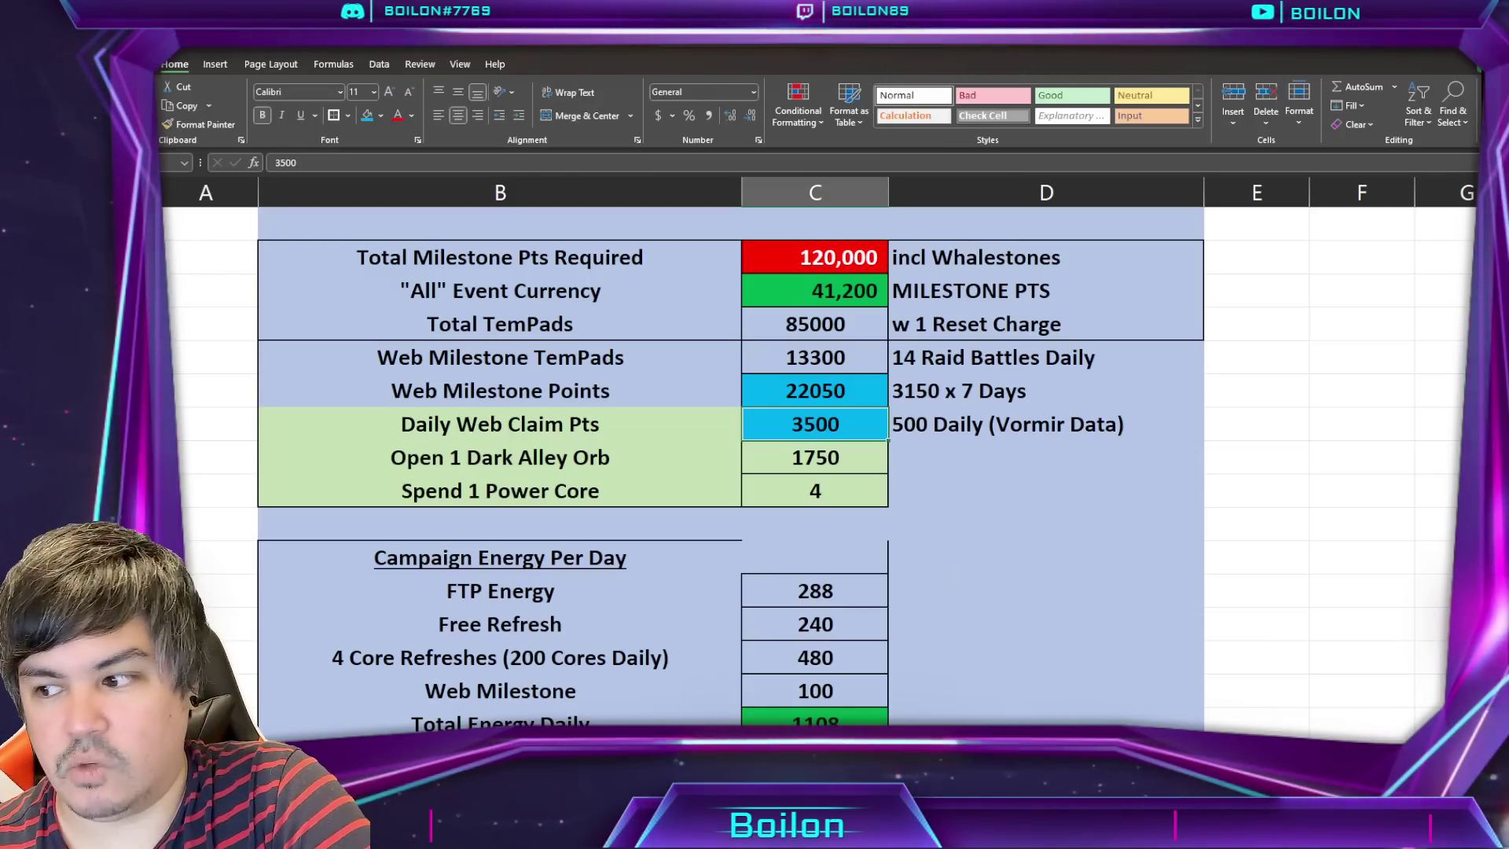
scroll(944, 566, down, 2)
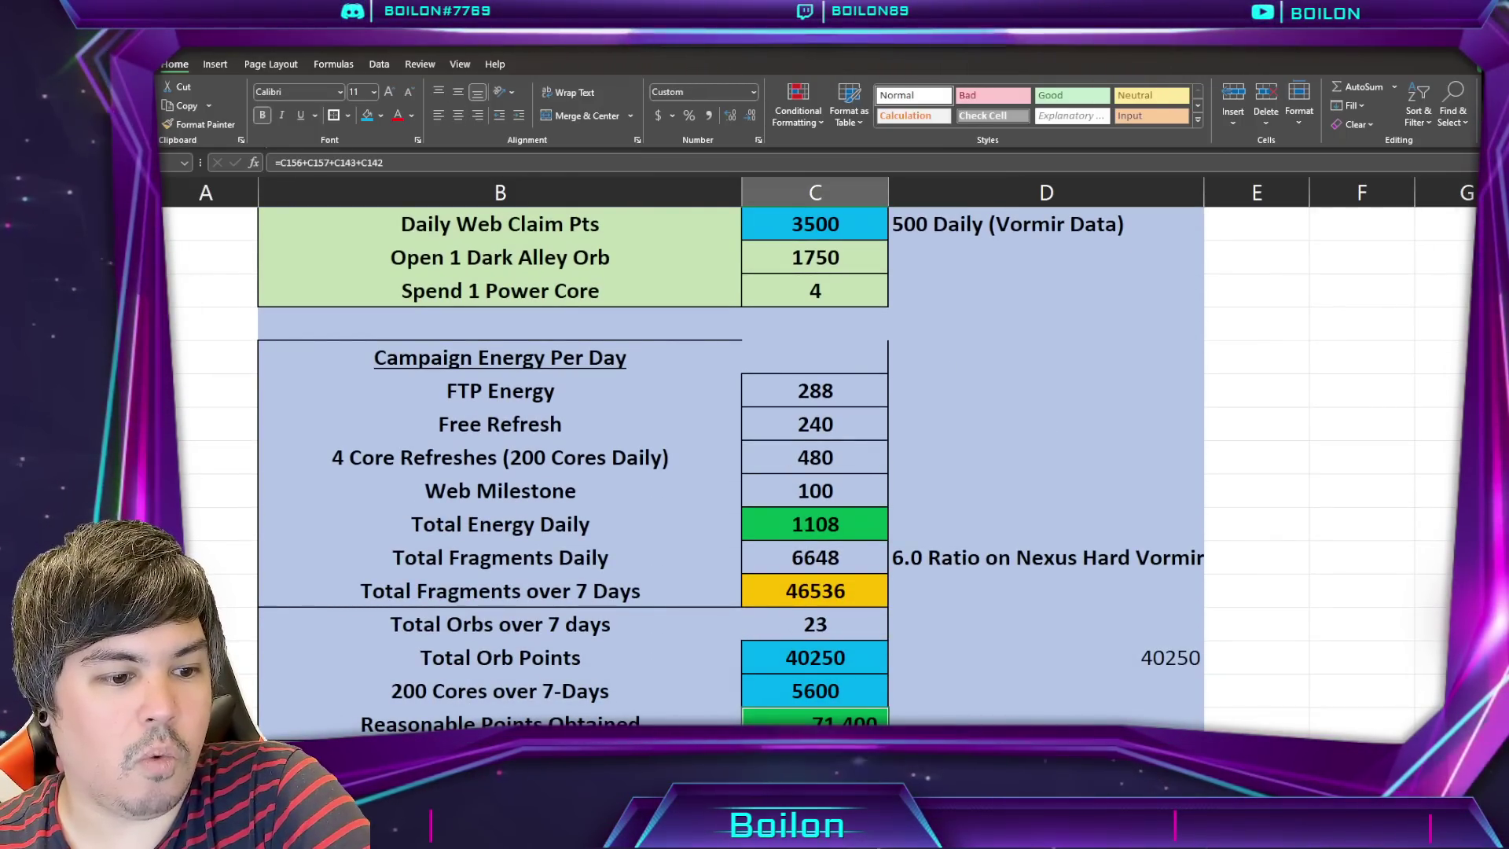
key(alt+Tab)
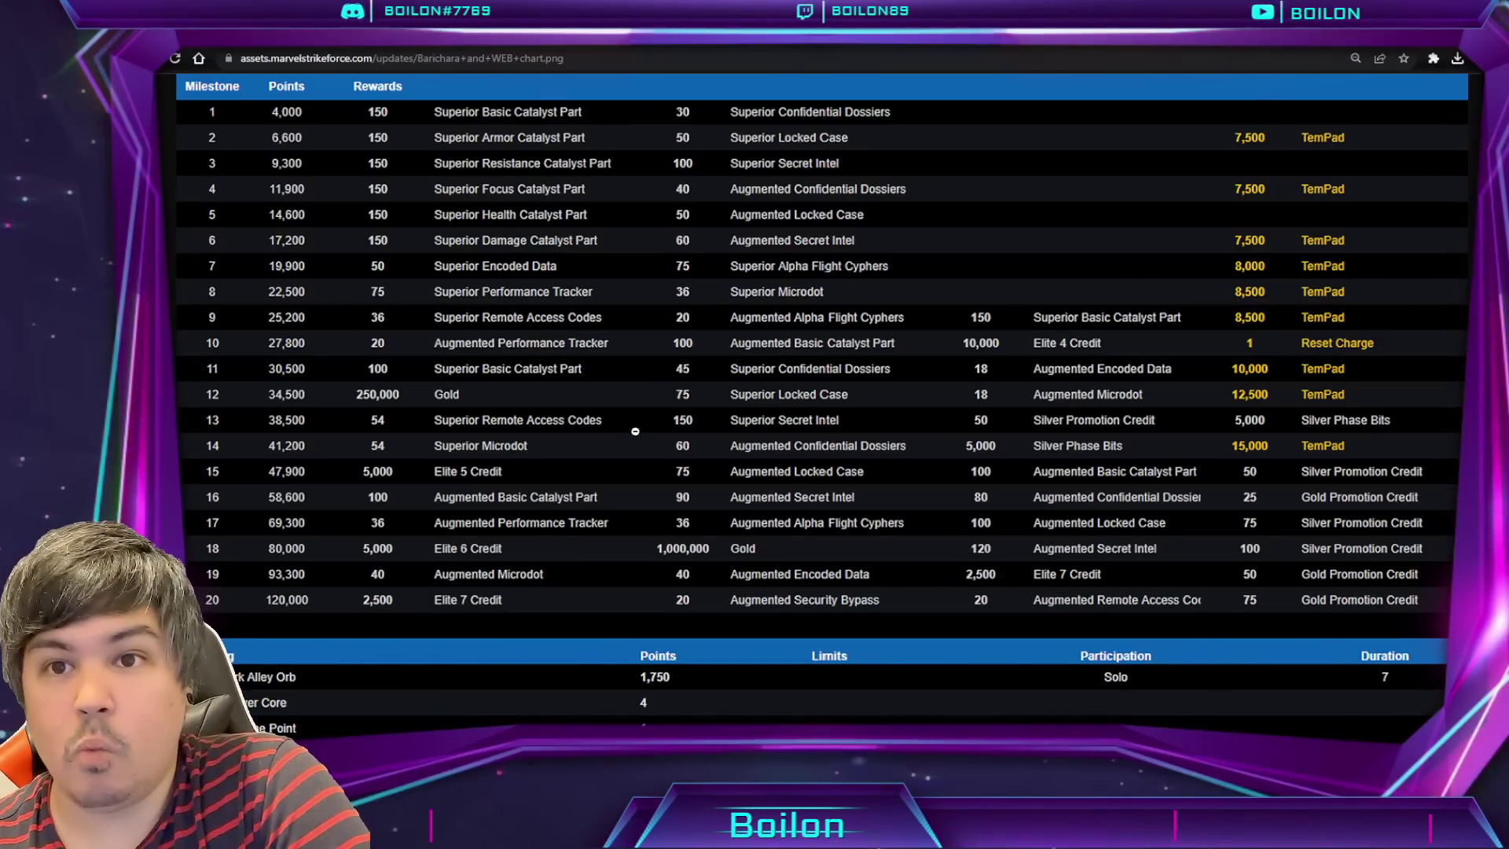
key(alt+Tab)
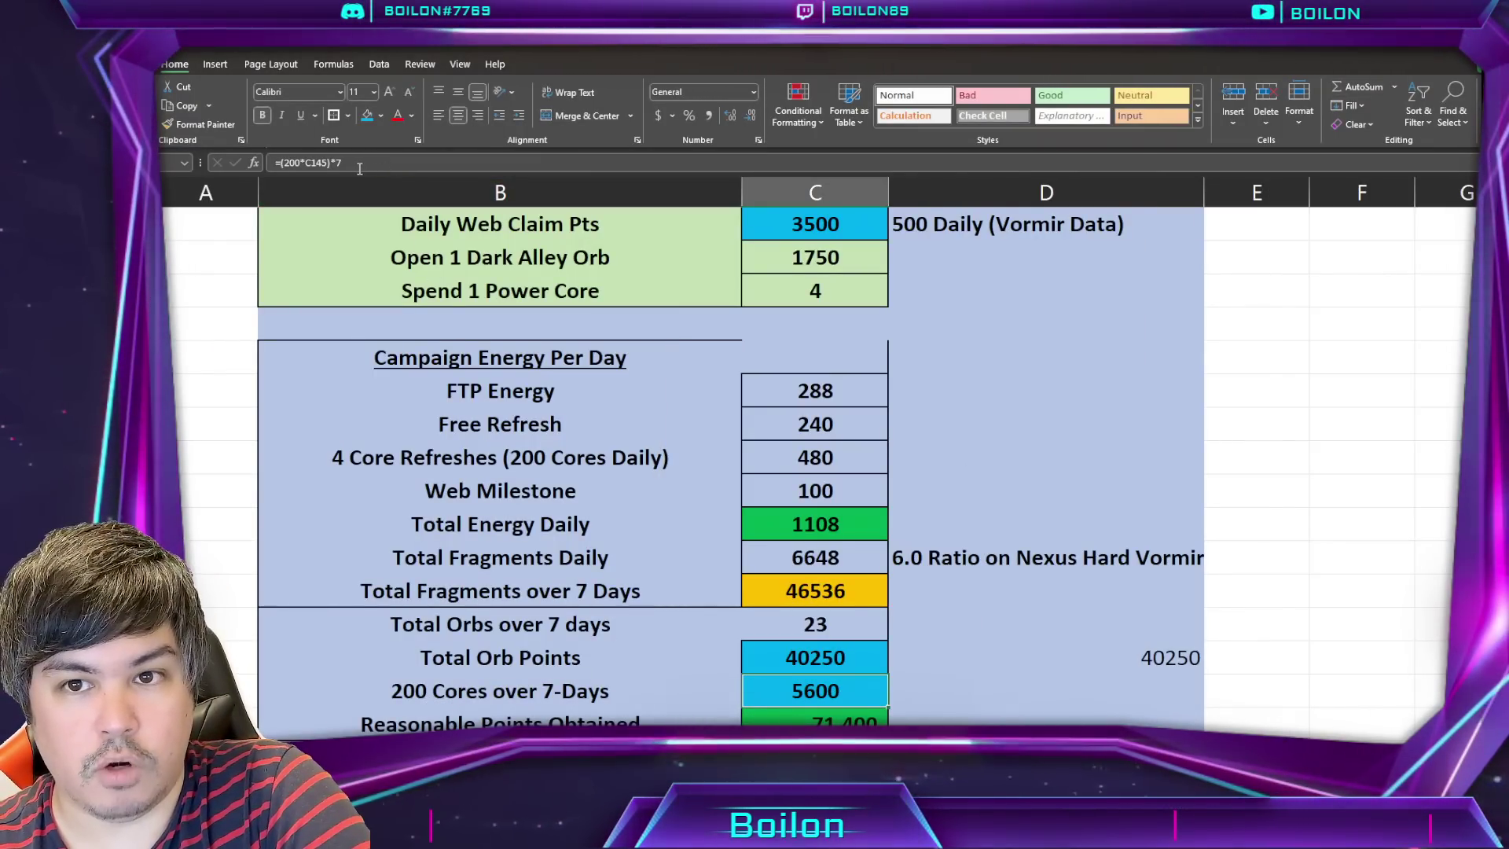
Step: Try 400 cores per day with =(400*C145)*7 in the cores row and add 240 to the Total Energy Daily formula
click(303, 163)
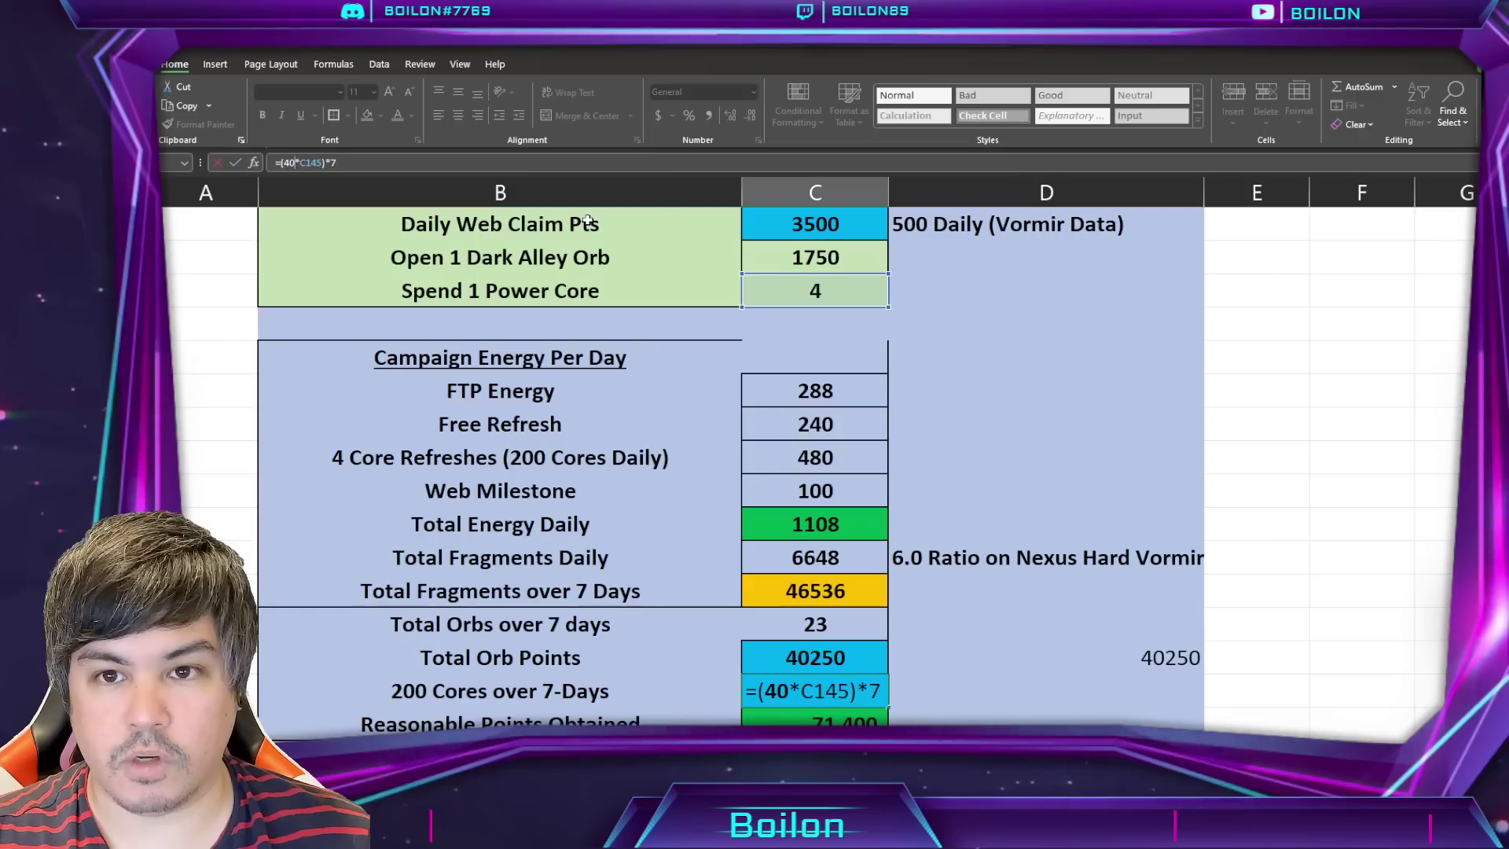
key(Return)
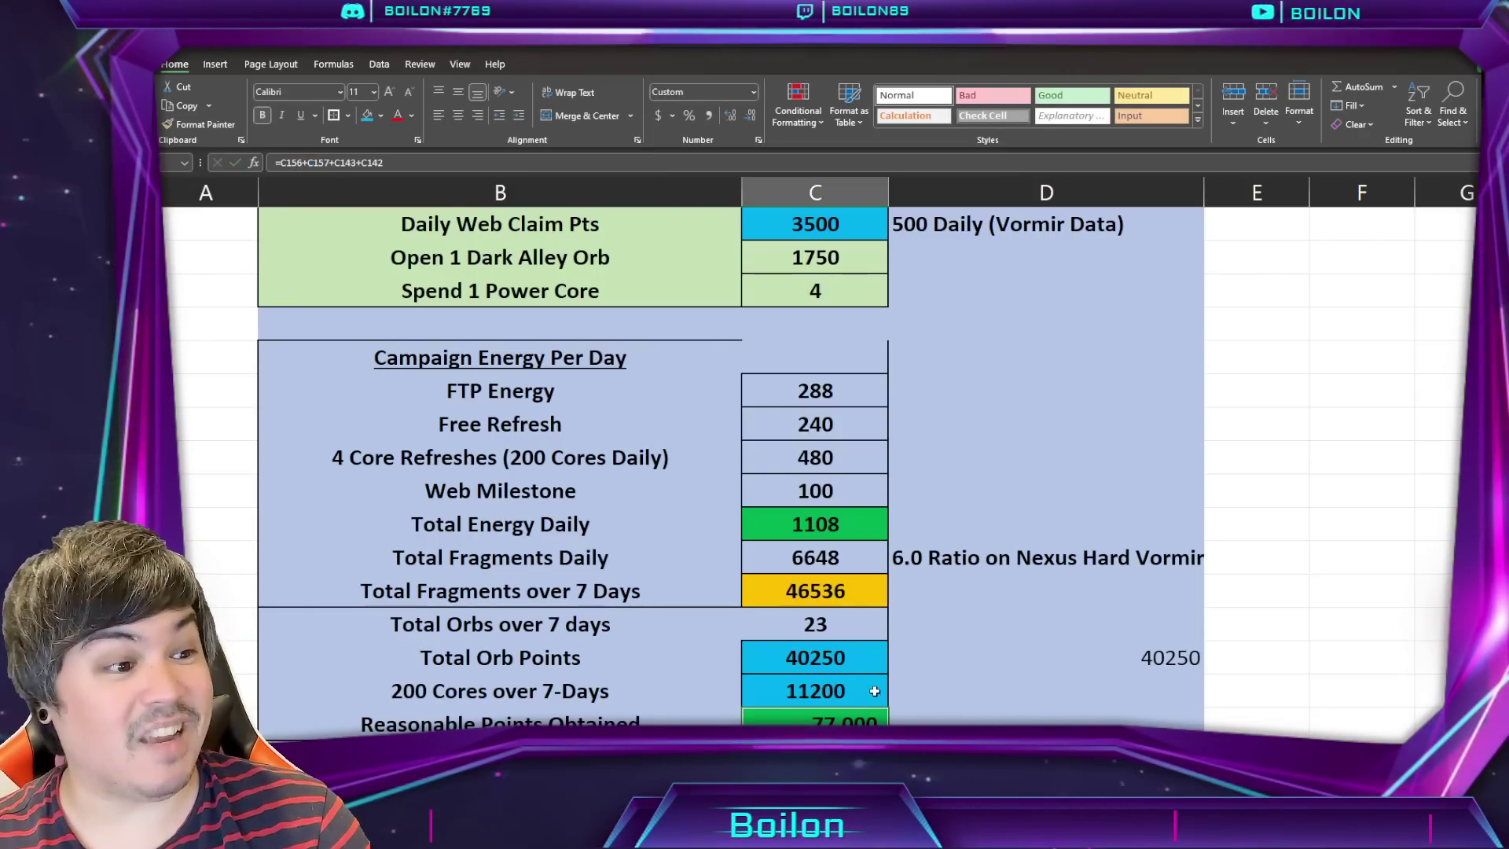
click(842, 531)
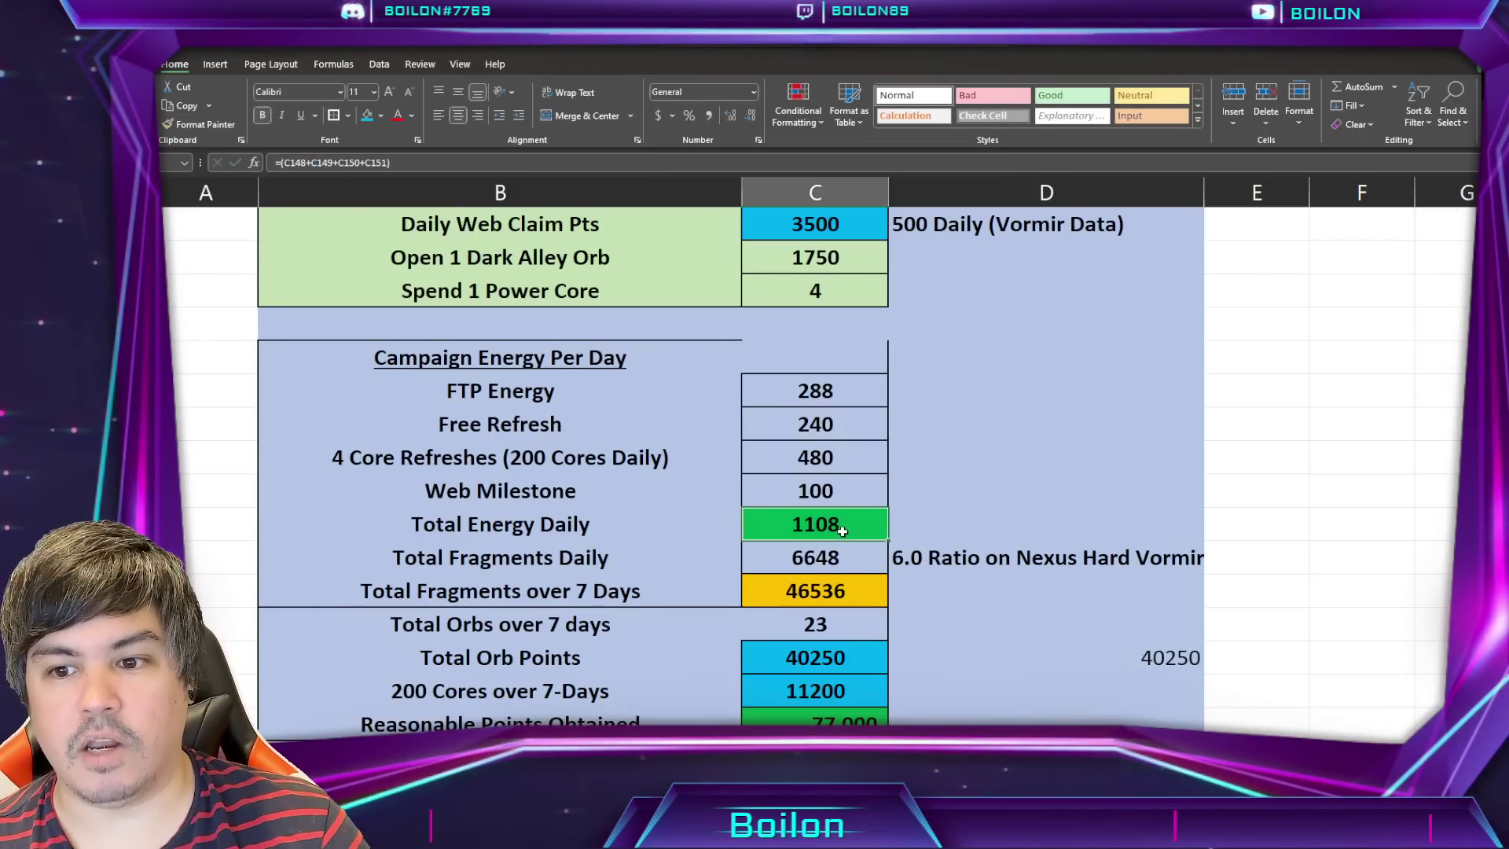
click(452, 162)
text(+240)
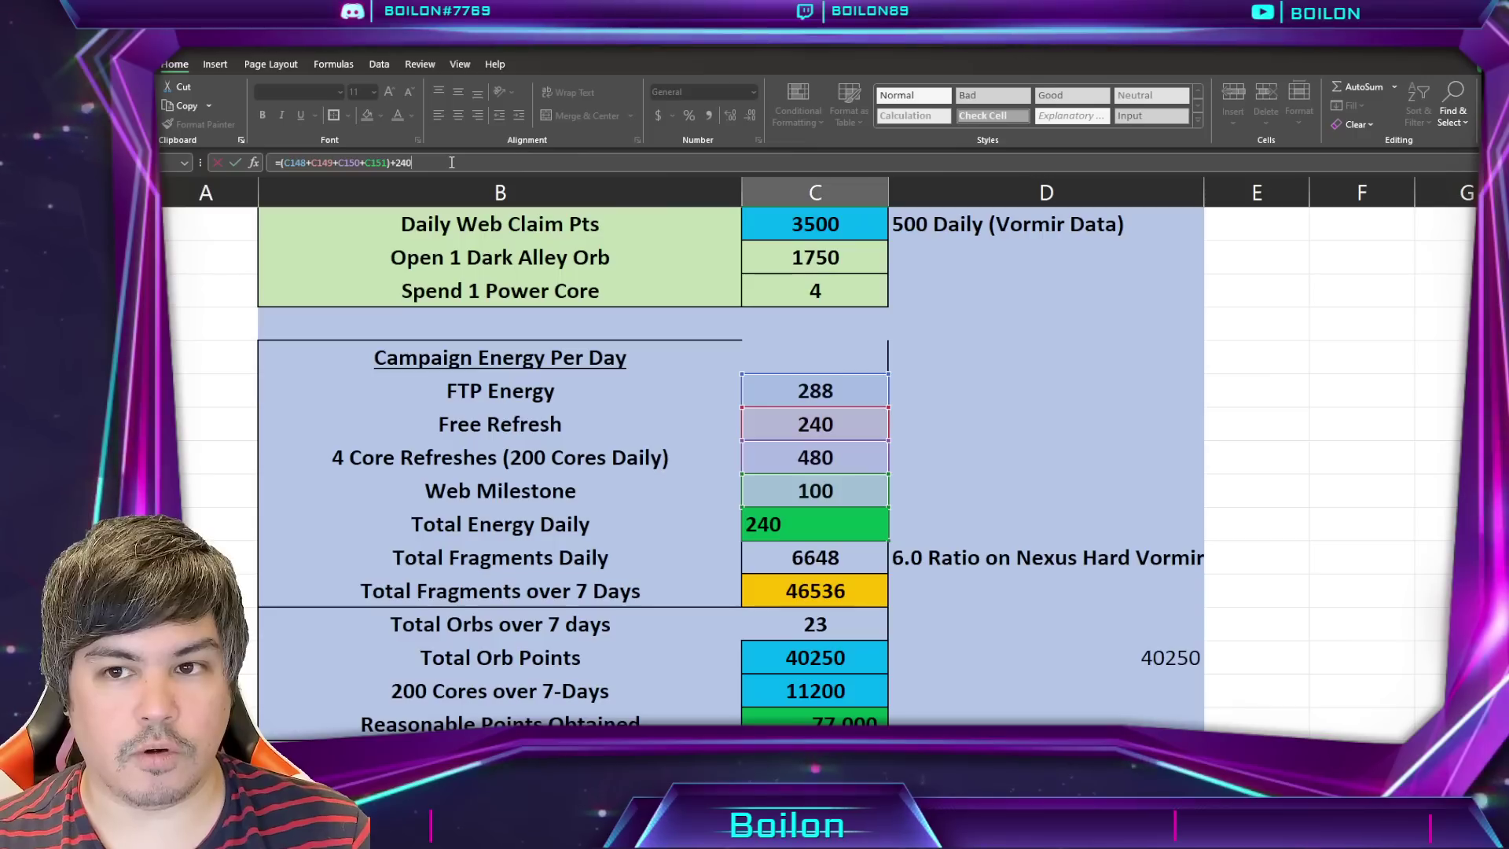
key(Return)
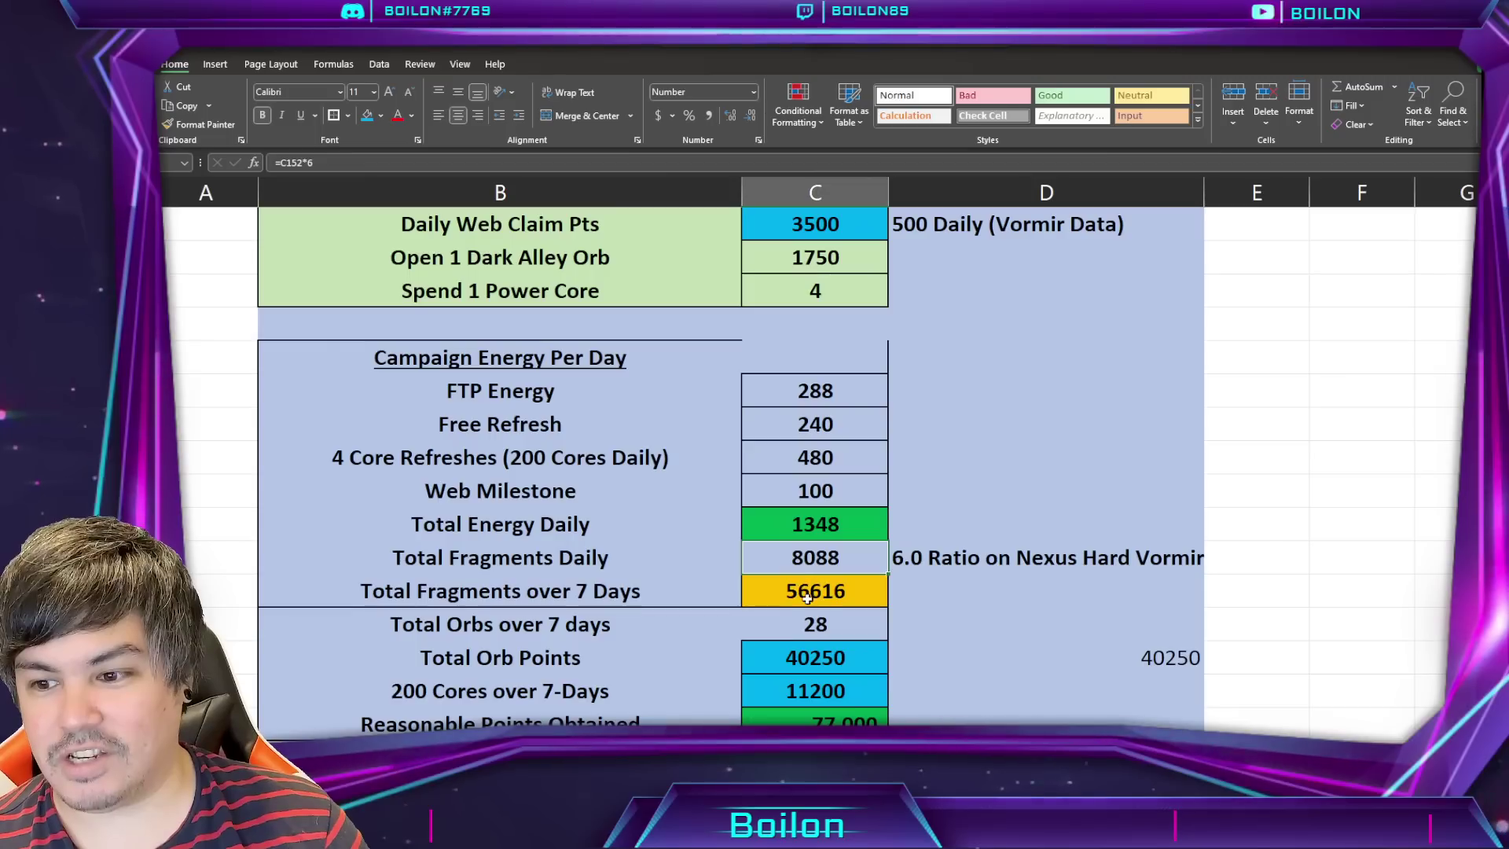
Step: Change the check formula beside Total Orb Points to =1750*28
click(1102, 659)
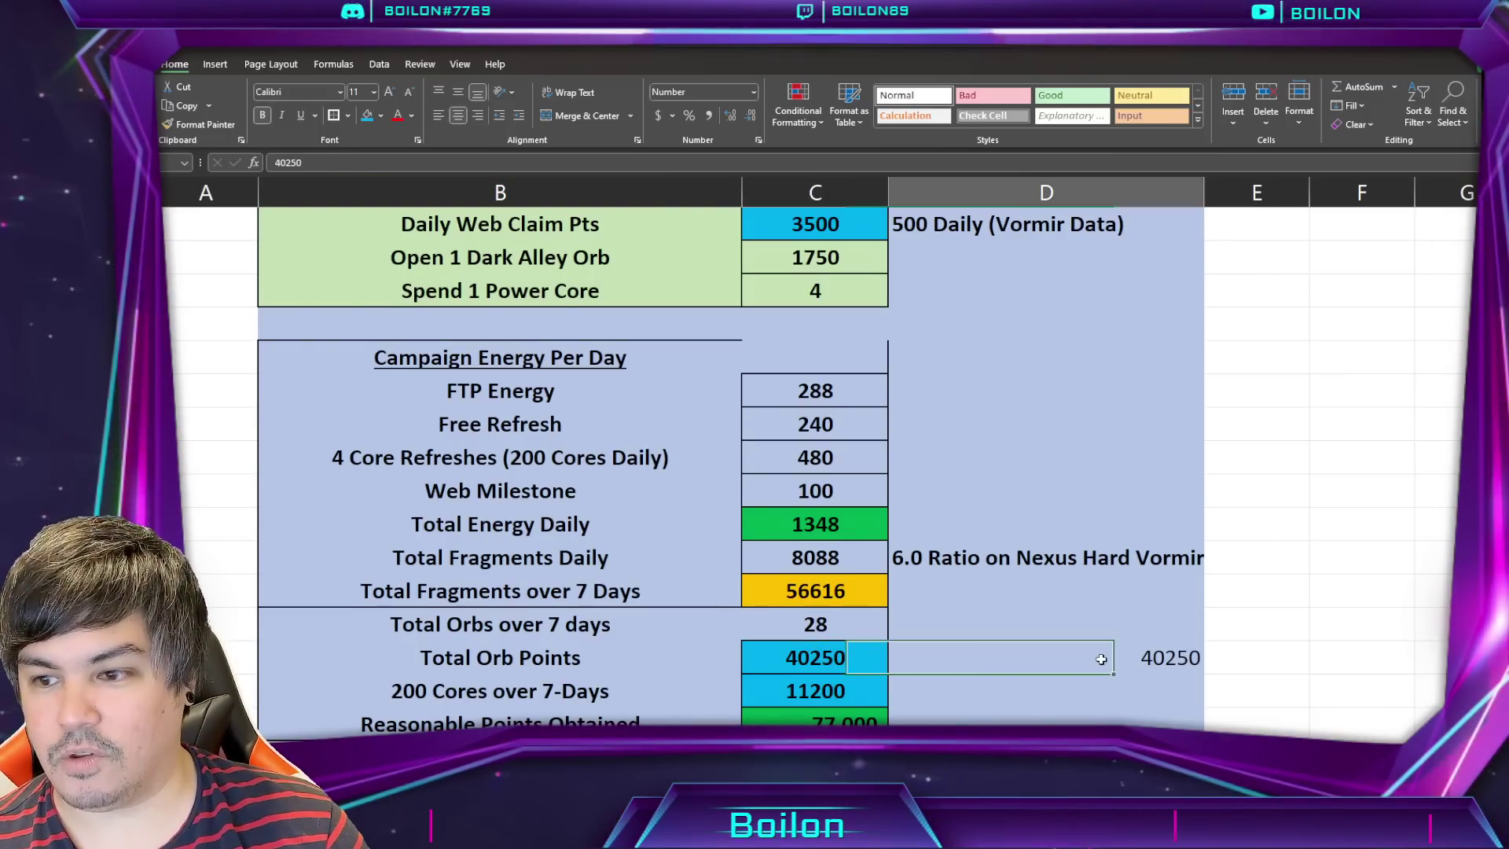
drag(1102, 658, 1101, 658)
key(BackSpace)
text(8)
key(Return)
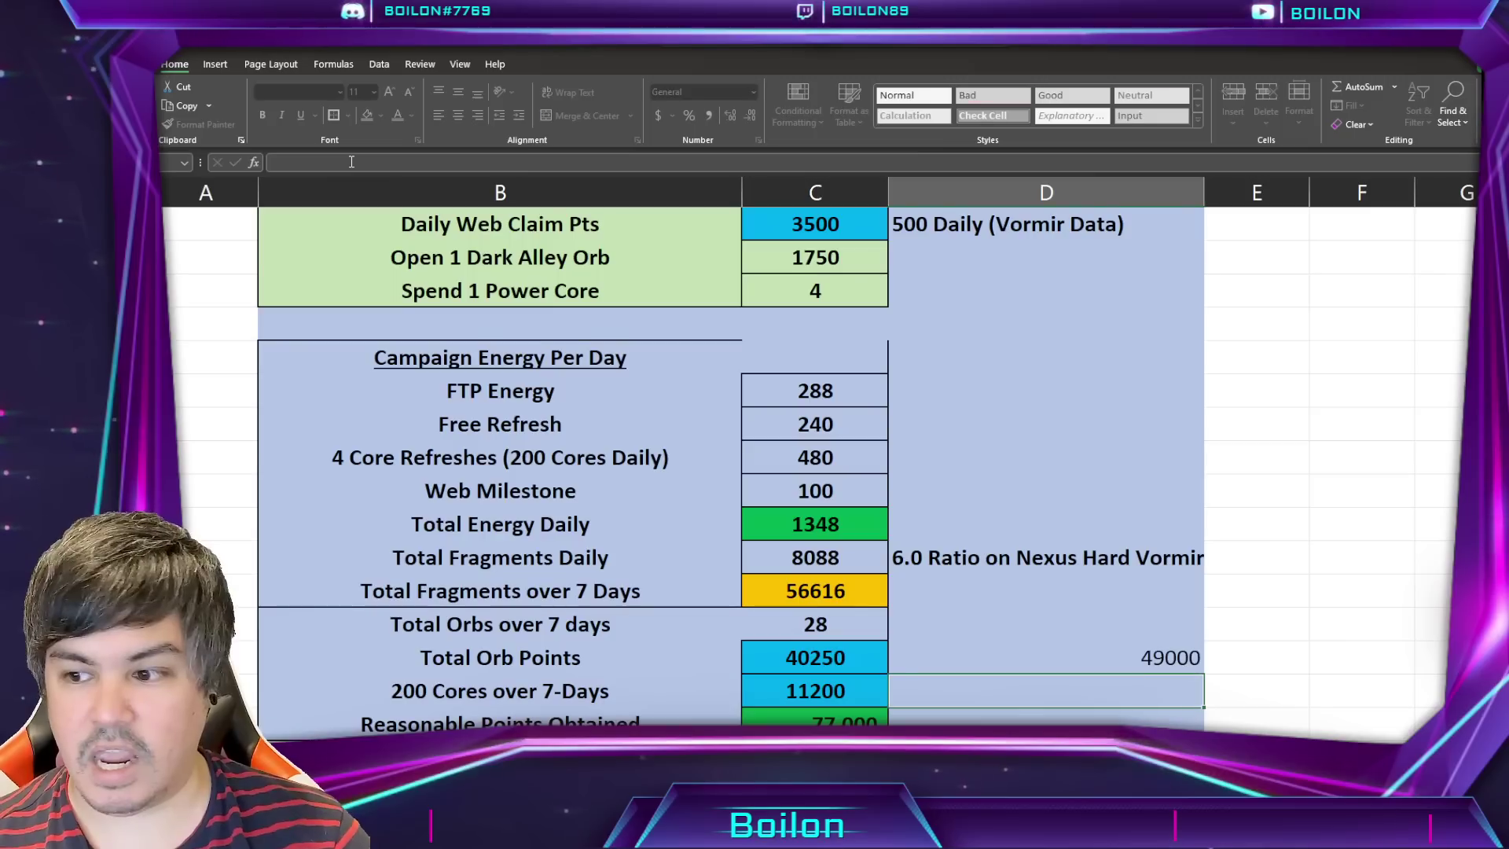
Step: Try 49000 as the Total Orb Points value, restore it to 40250, and compare it with the check cell
click(788, 669)
text(49000)
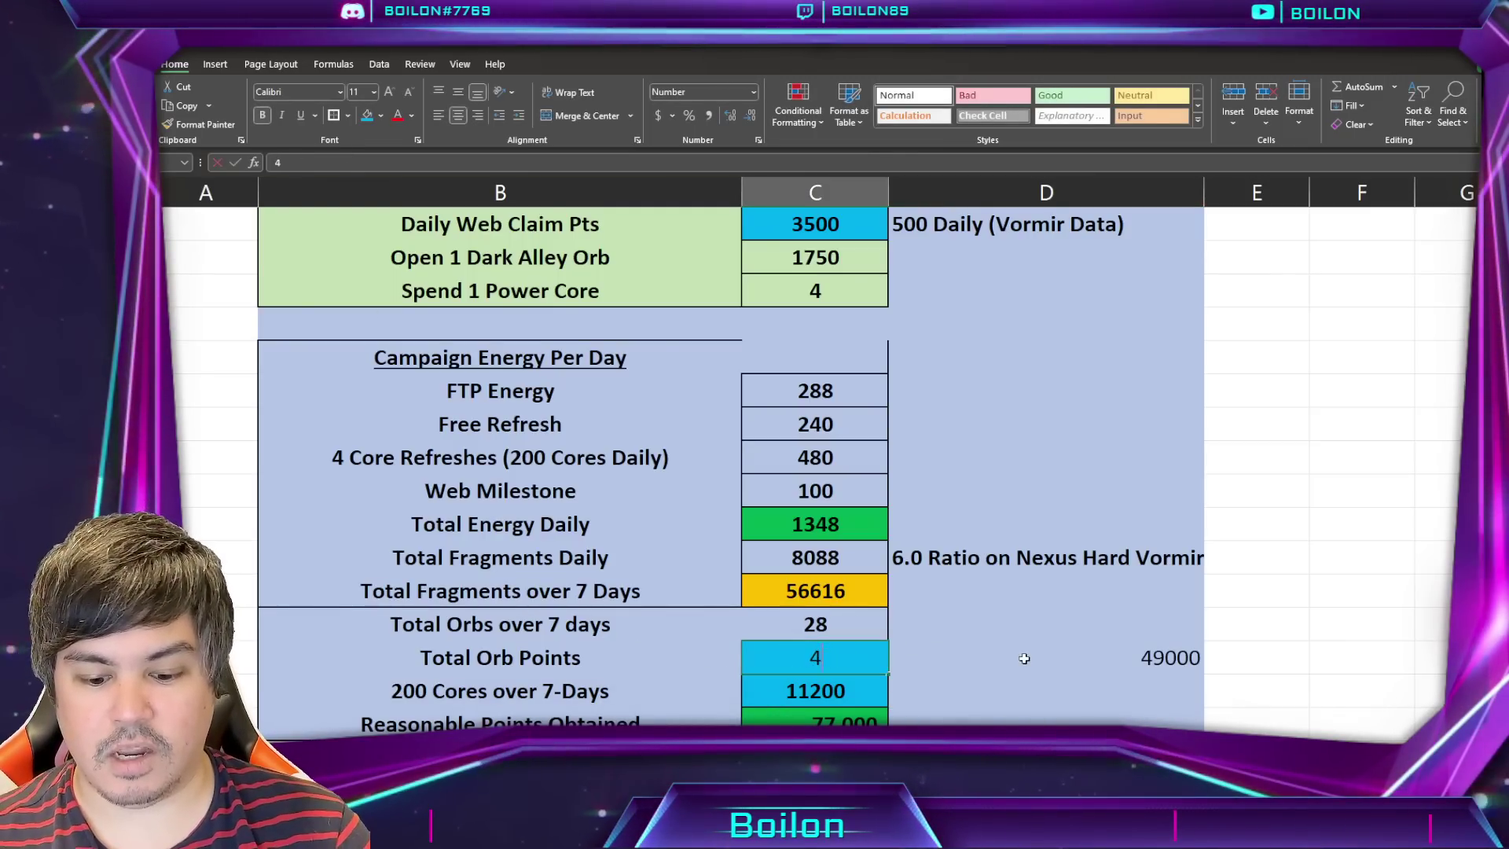
key(Return)
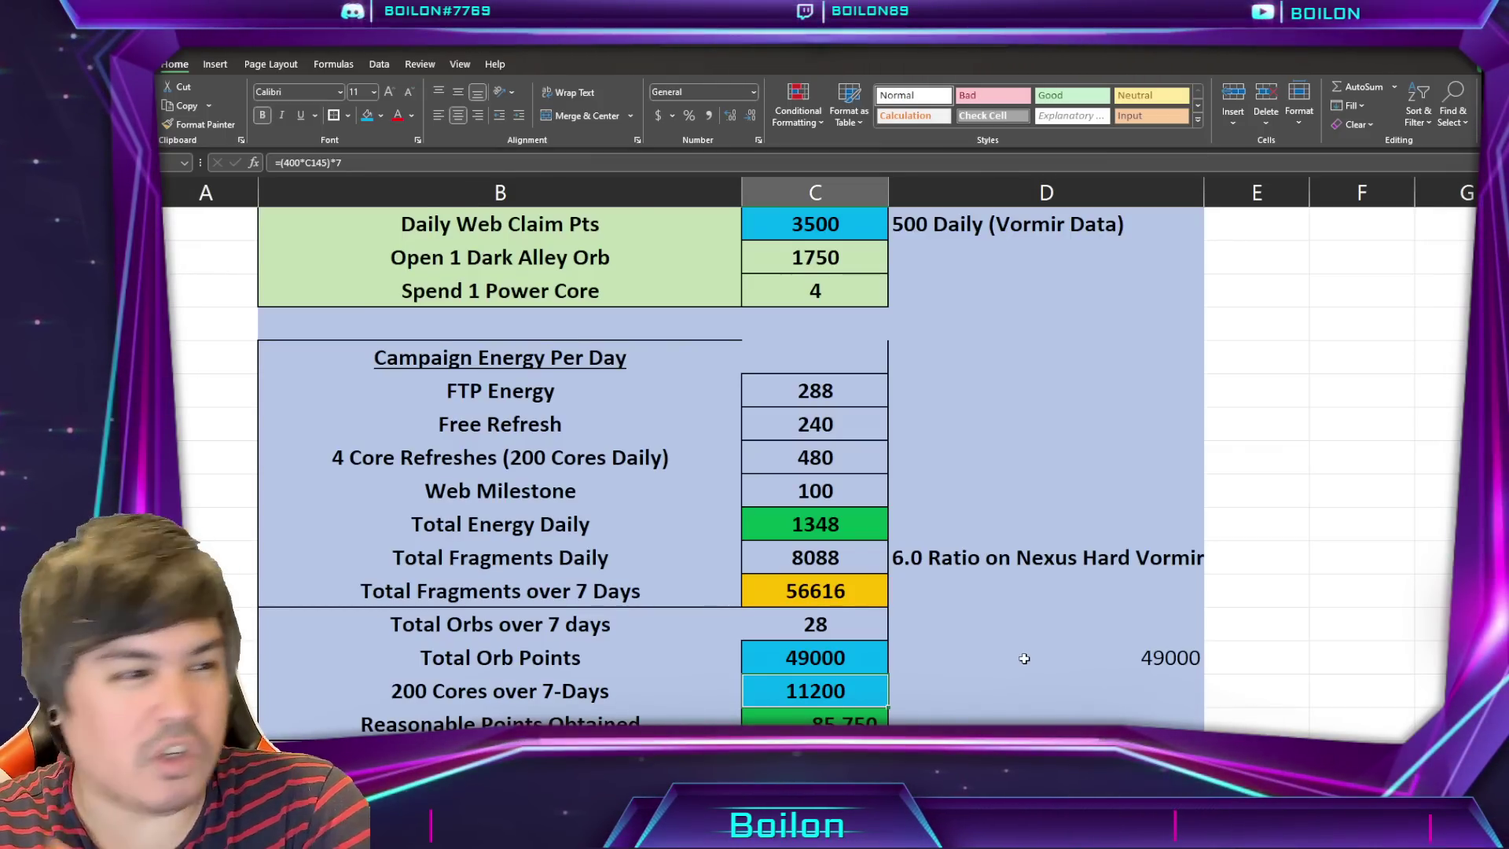
key(Up)
text(40250)
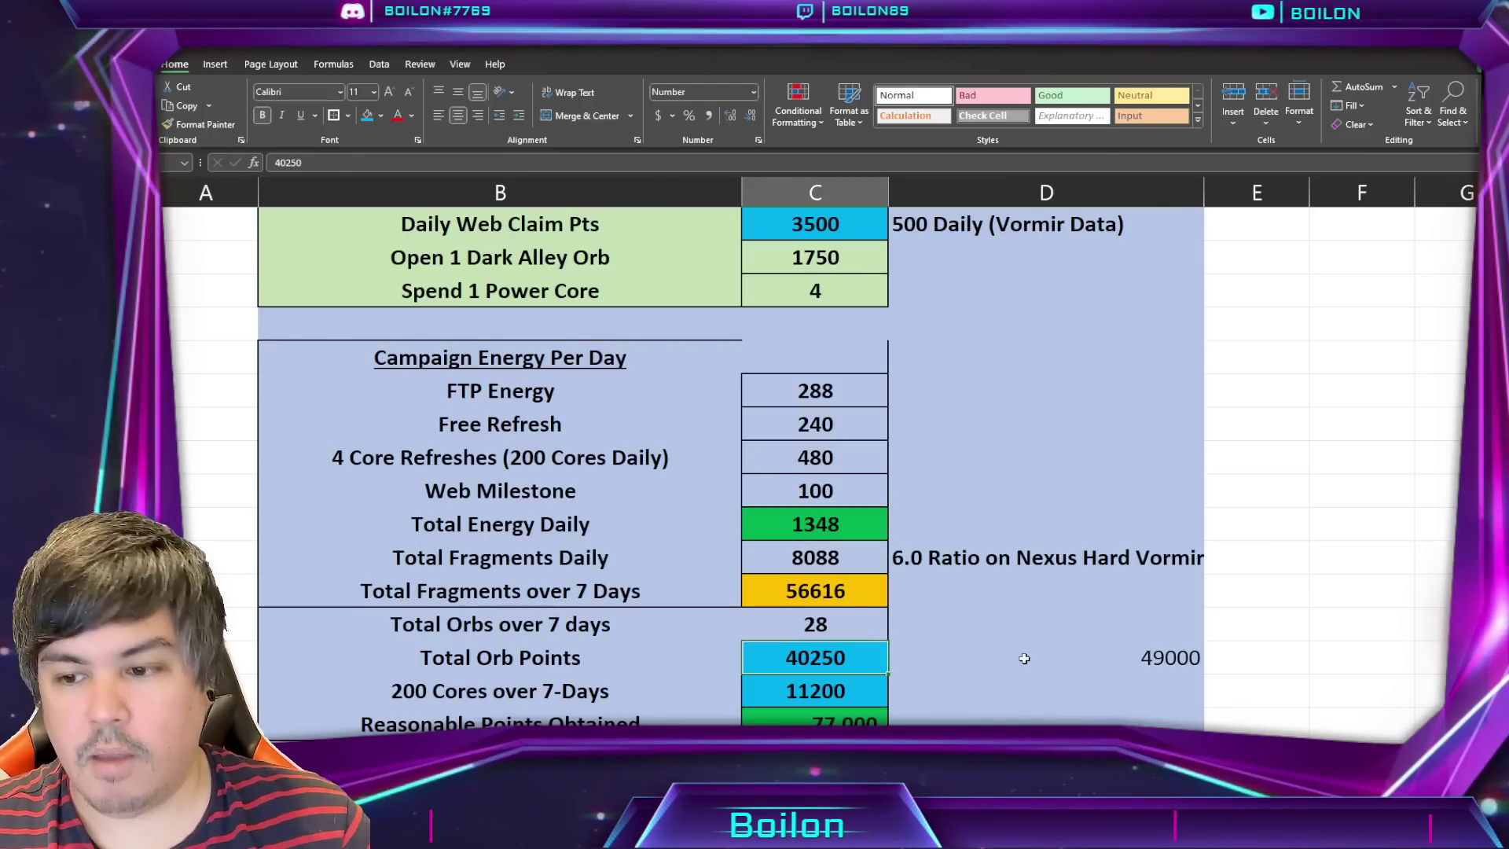
click(1072, 657)
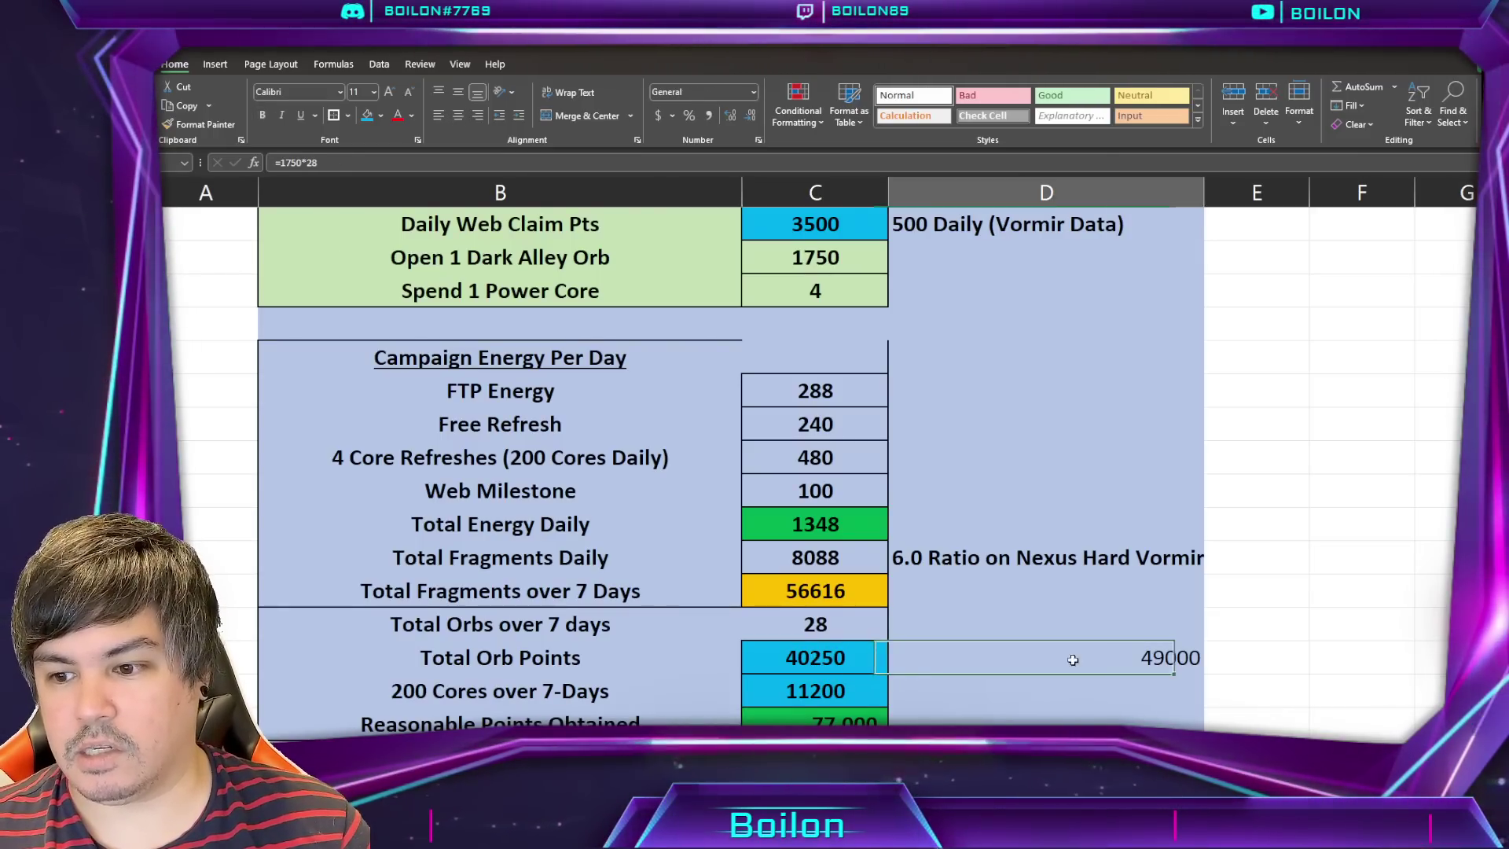
click(869, 659)
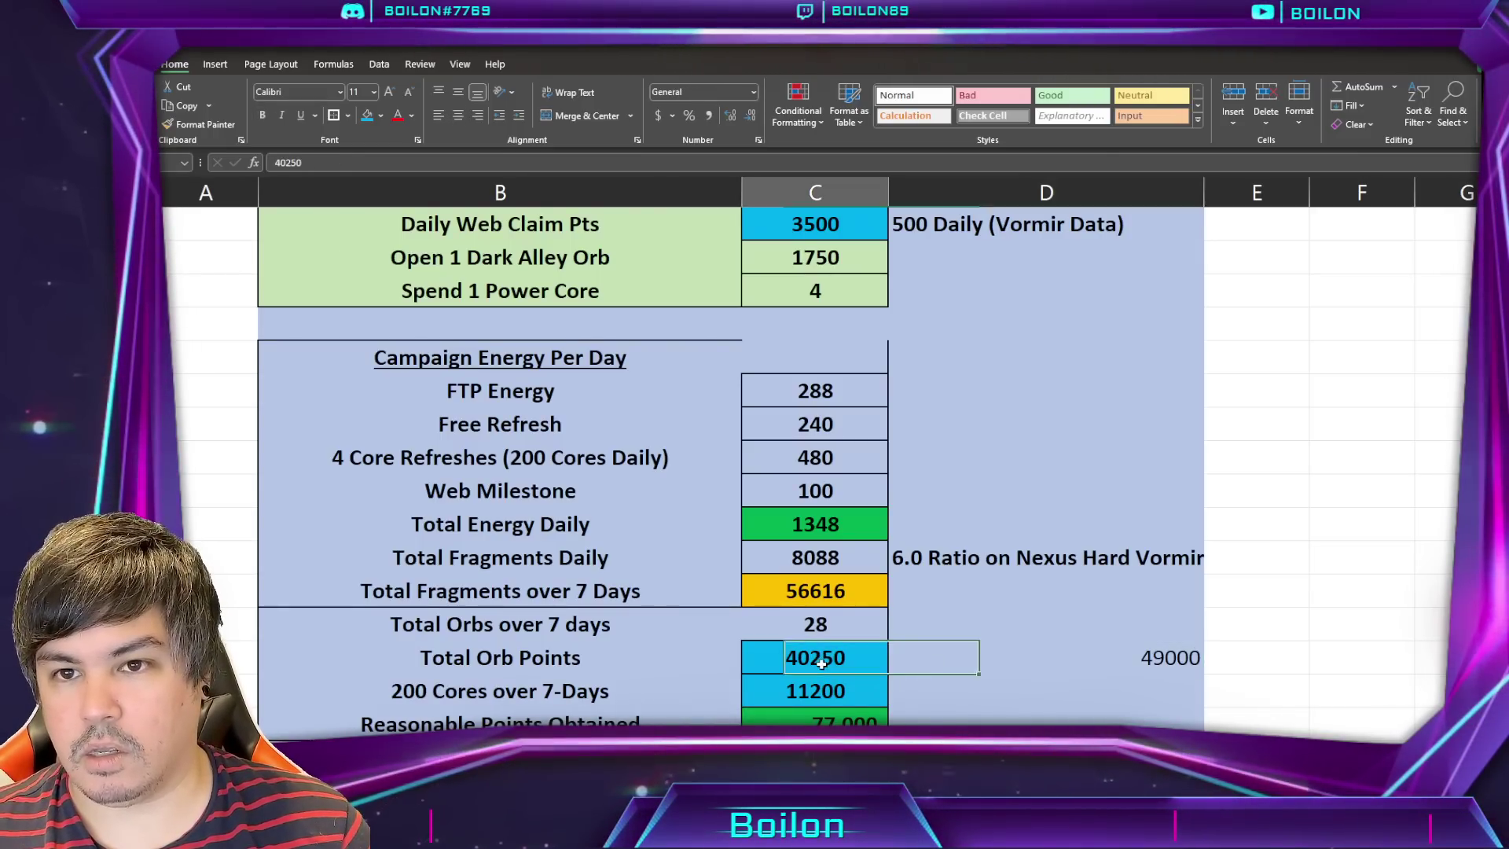
Step: Remove the extra 240 from the Total Energy Daily formula, leaving only the sum of C148 through C151
click(834, 541)
click(459, 162)
key(BackSpace)
key(BackSpace)
key(BackSpace)
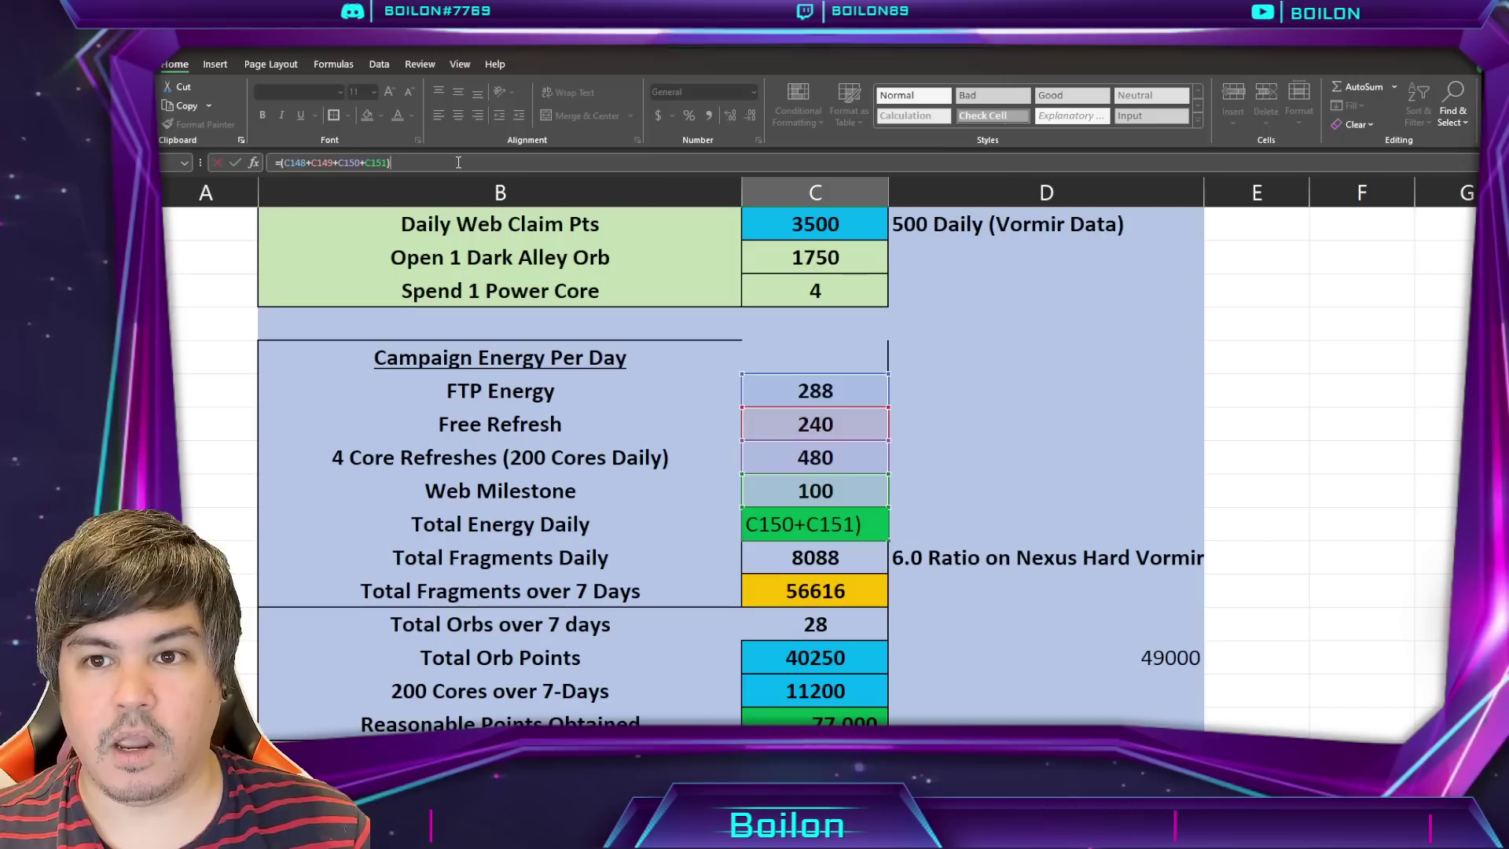
key(Return)
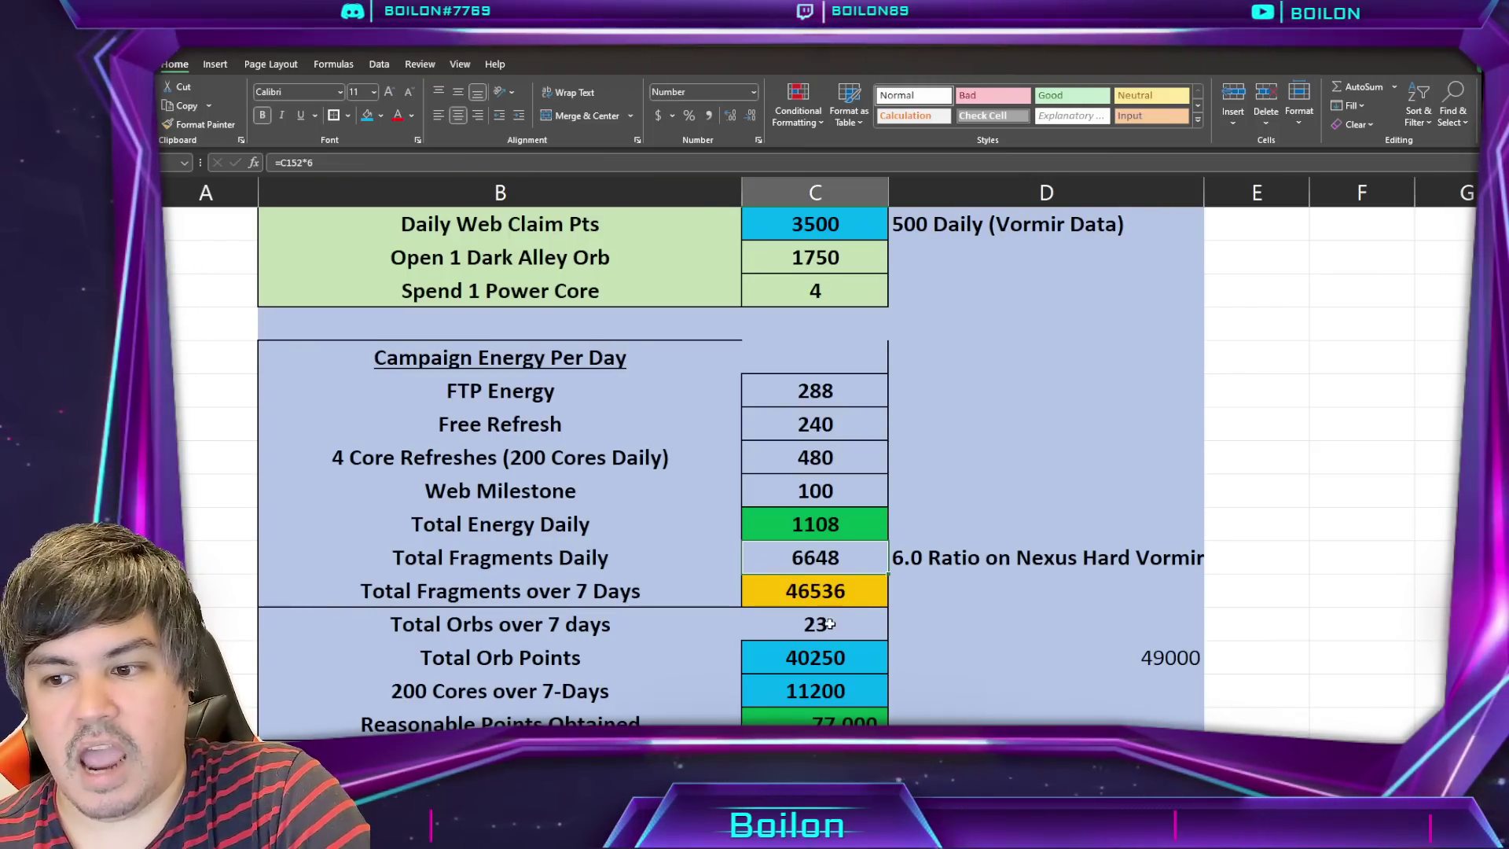
Step: Set the daily core amount in the "200 Cores over 7-Days" formula back to 200
click(847, 691)
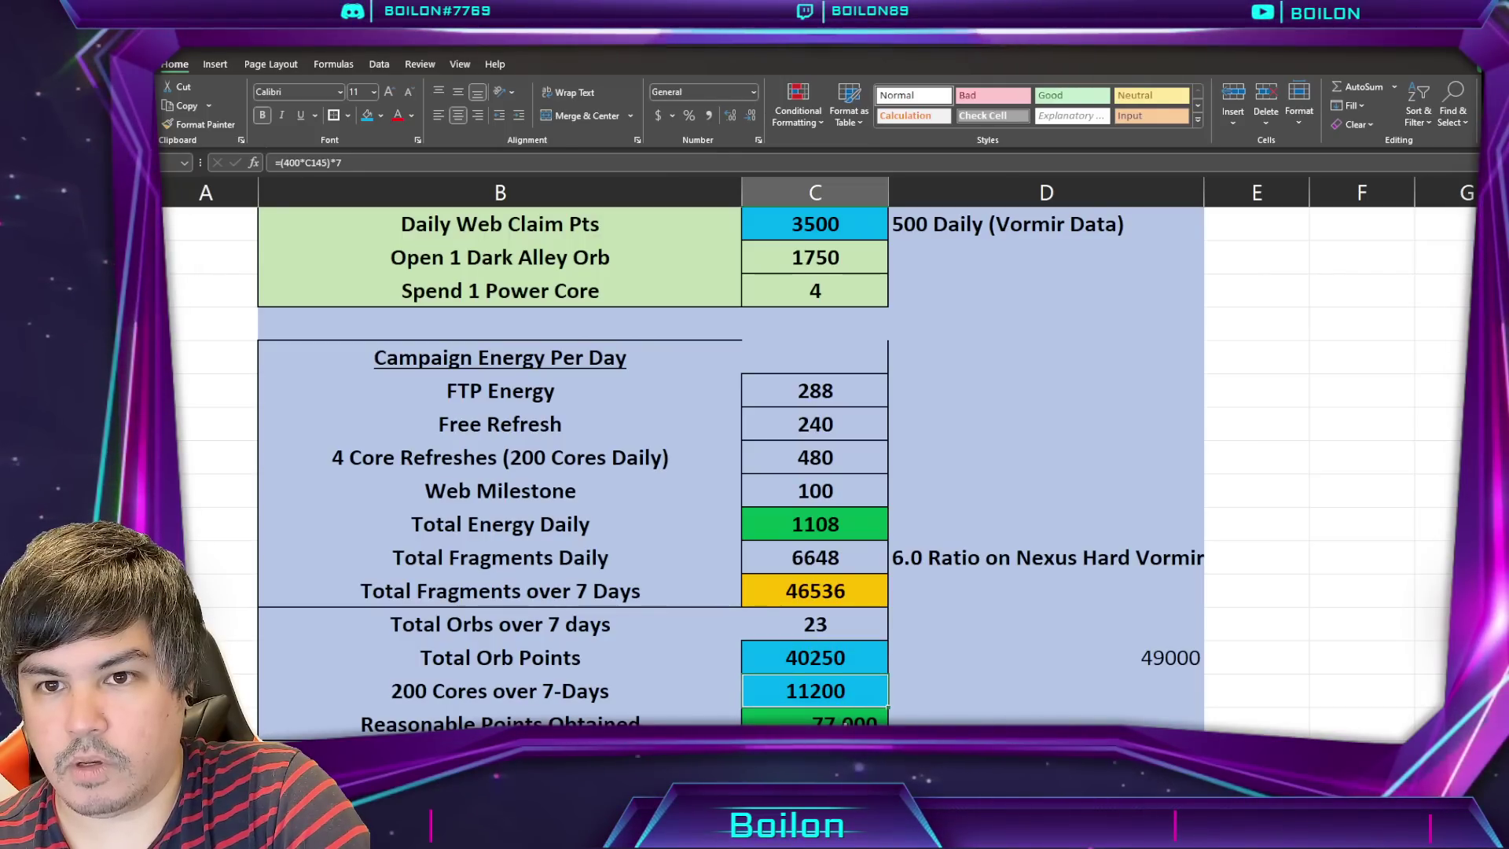
click(313, 162)
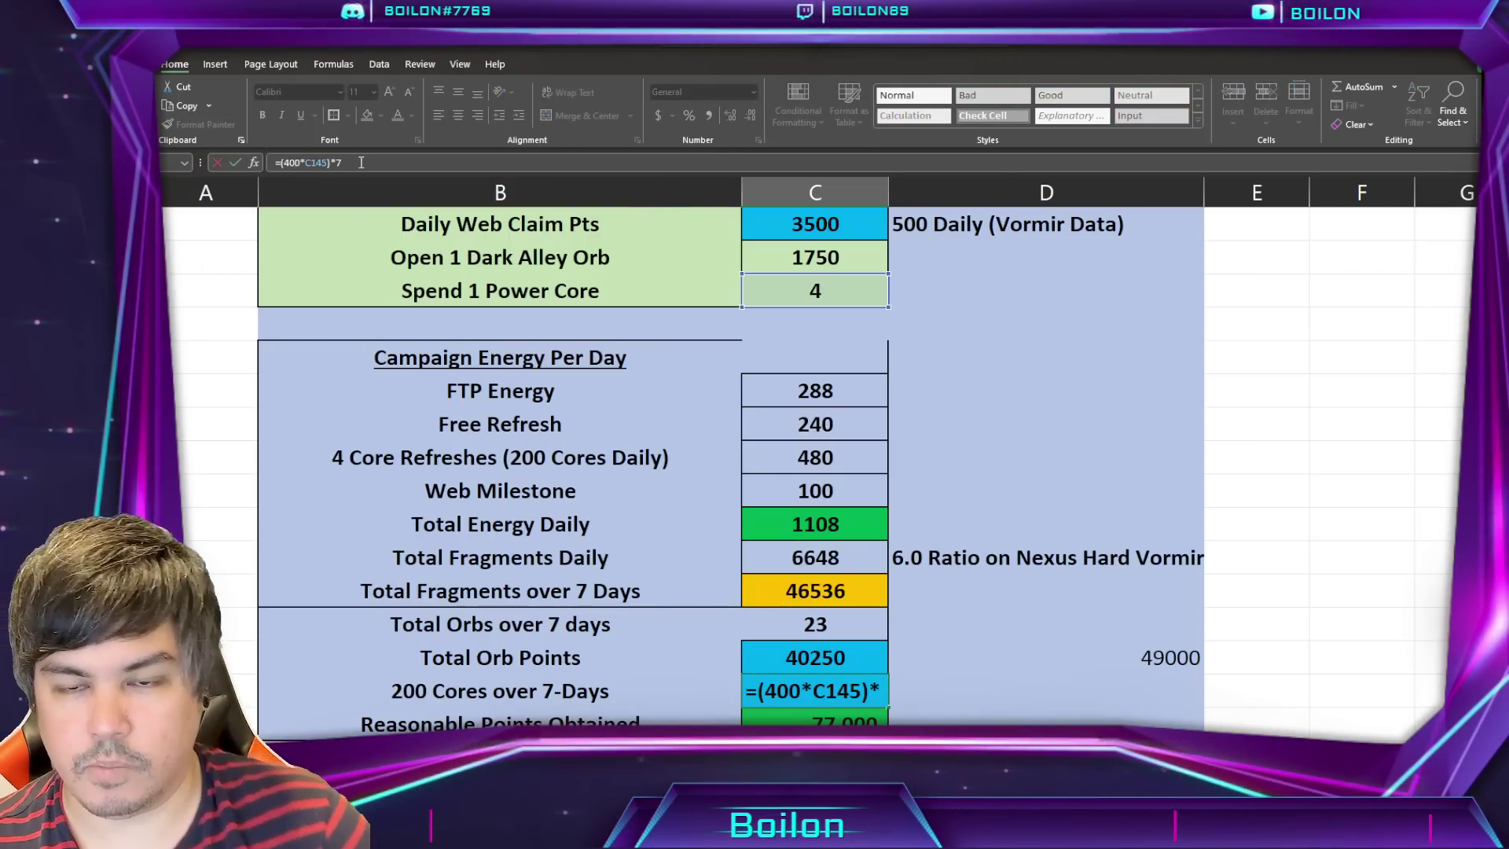
key(BackSpace)
text(2)
key(Return)
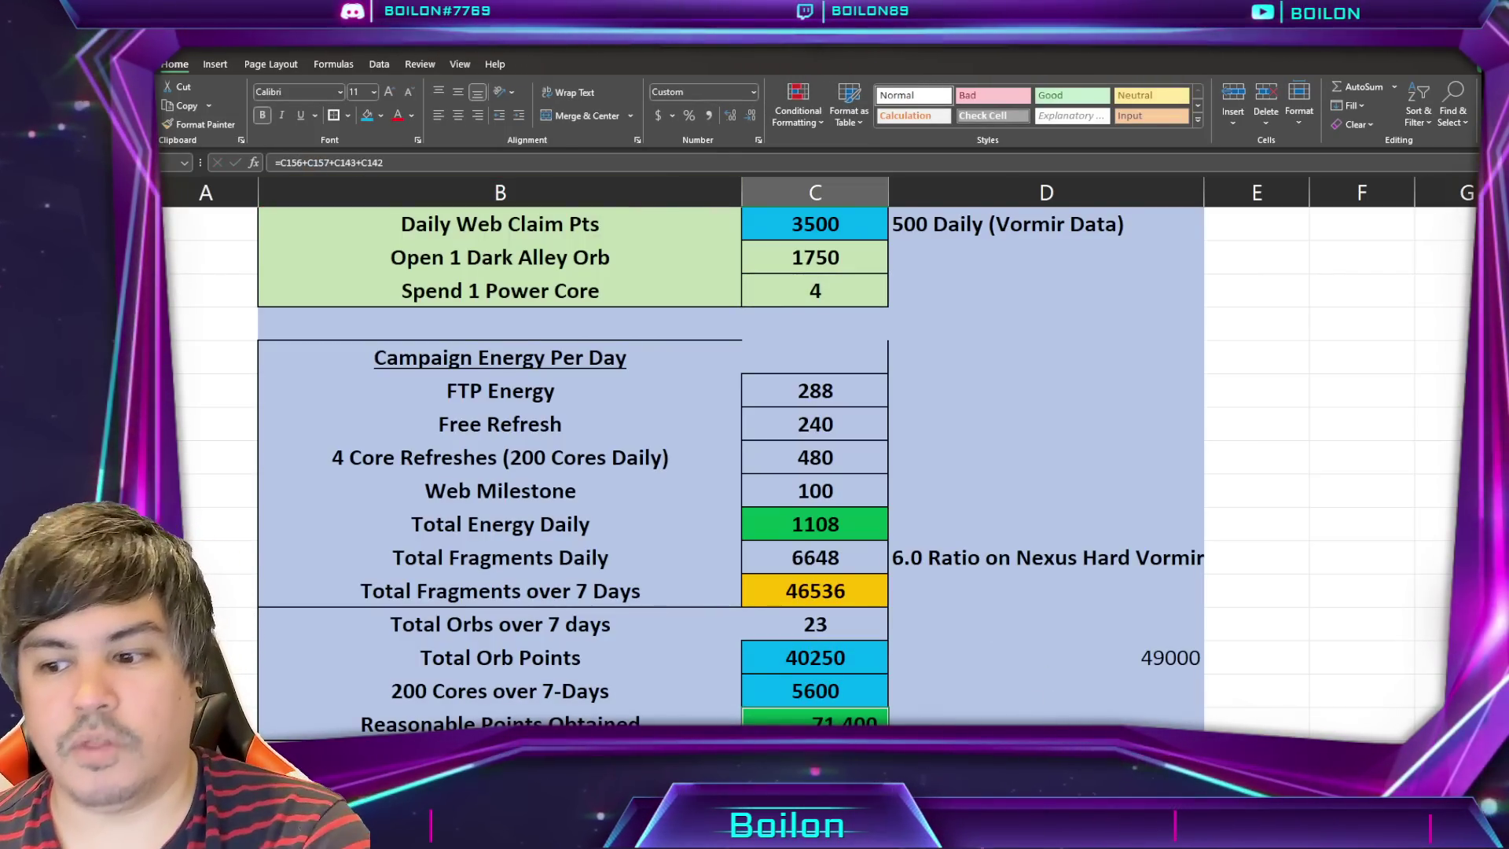
Step: Try a fragment ratio of 5 in the Total Fragments Daily formula, =C152*5, and undo the change
click(934, 720)
click(900, 559)
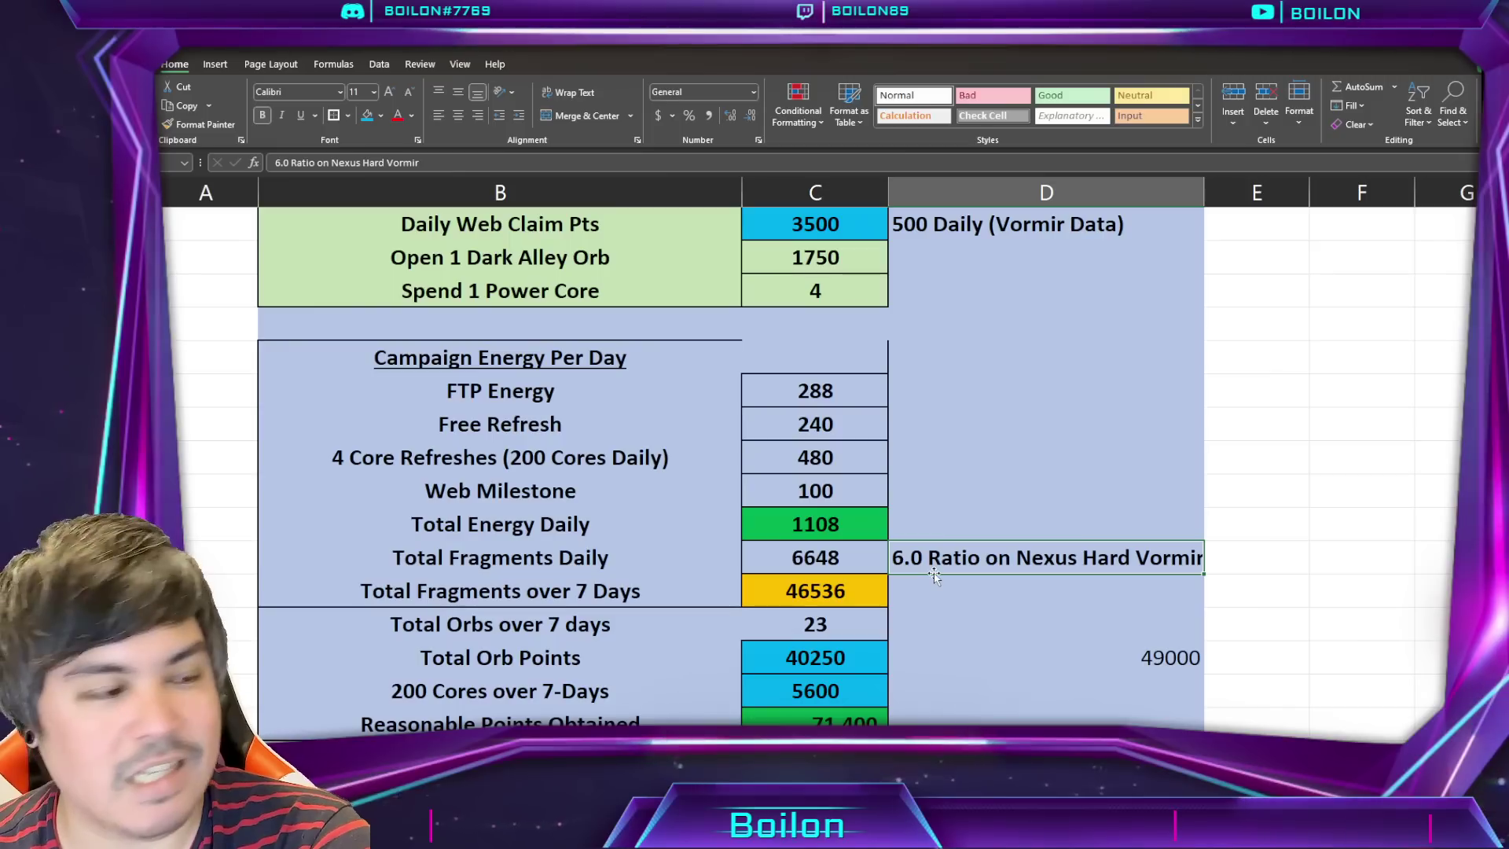
click(831, 570)
key(F2)
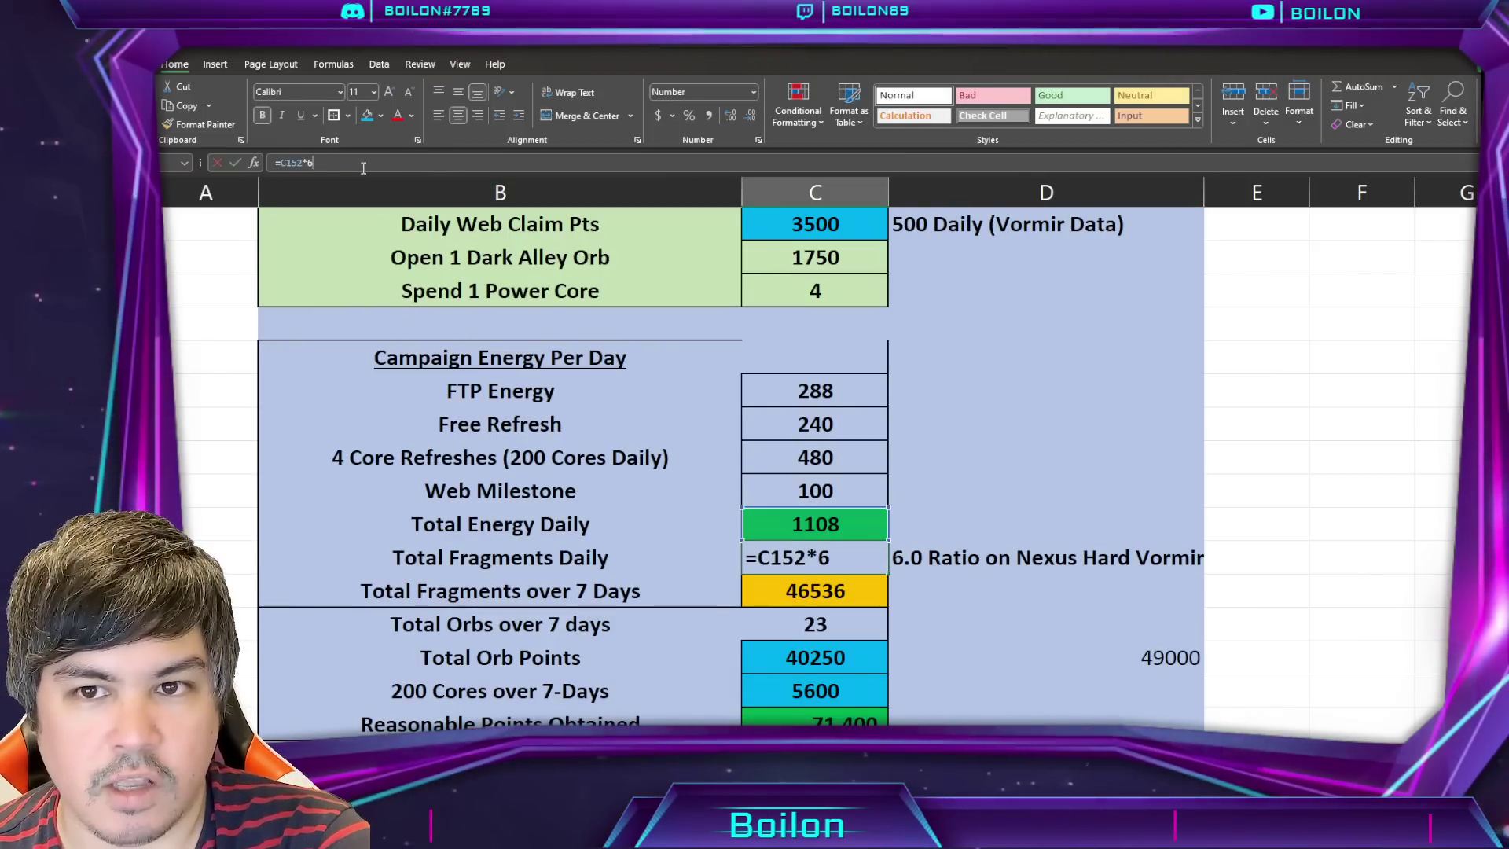
key(BackSpace)
text(5)
key(Return)
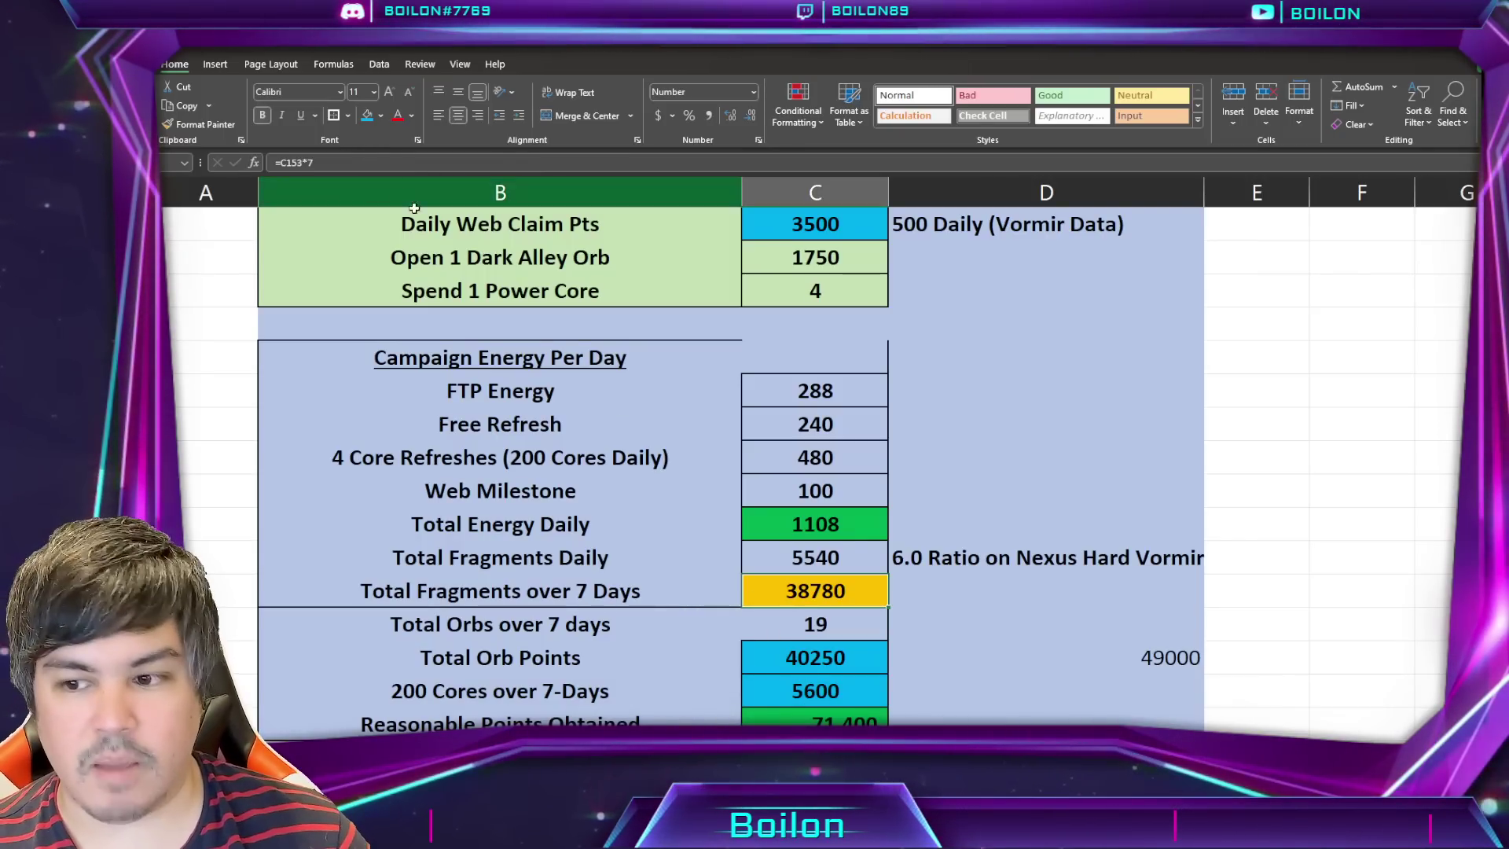
key(ctrl+z)
Step: Review the top of the Barichara section and the chart's milestone rewards and scoring, and look over the main screen in Marvel Strike Force
scroll(1360, 652, up, 3)
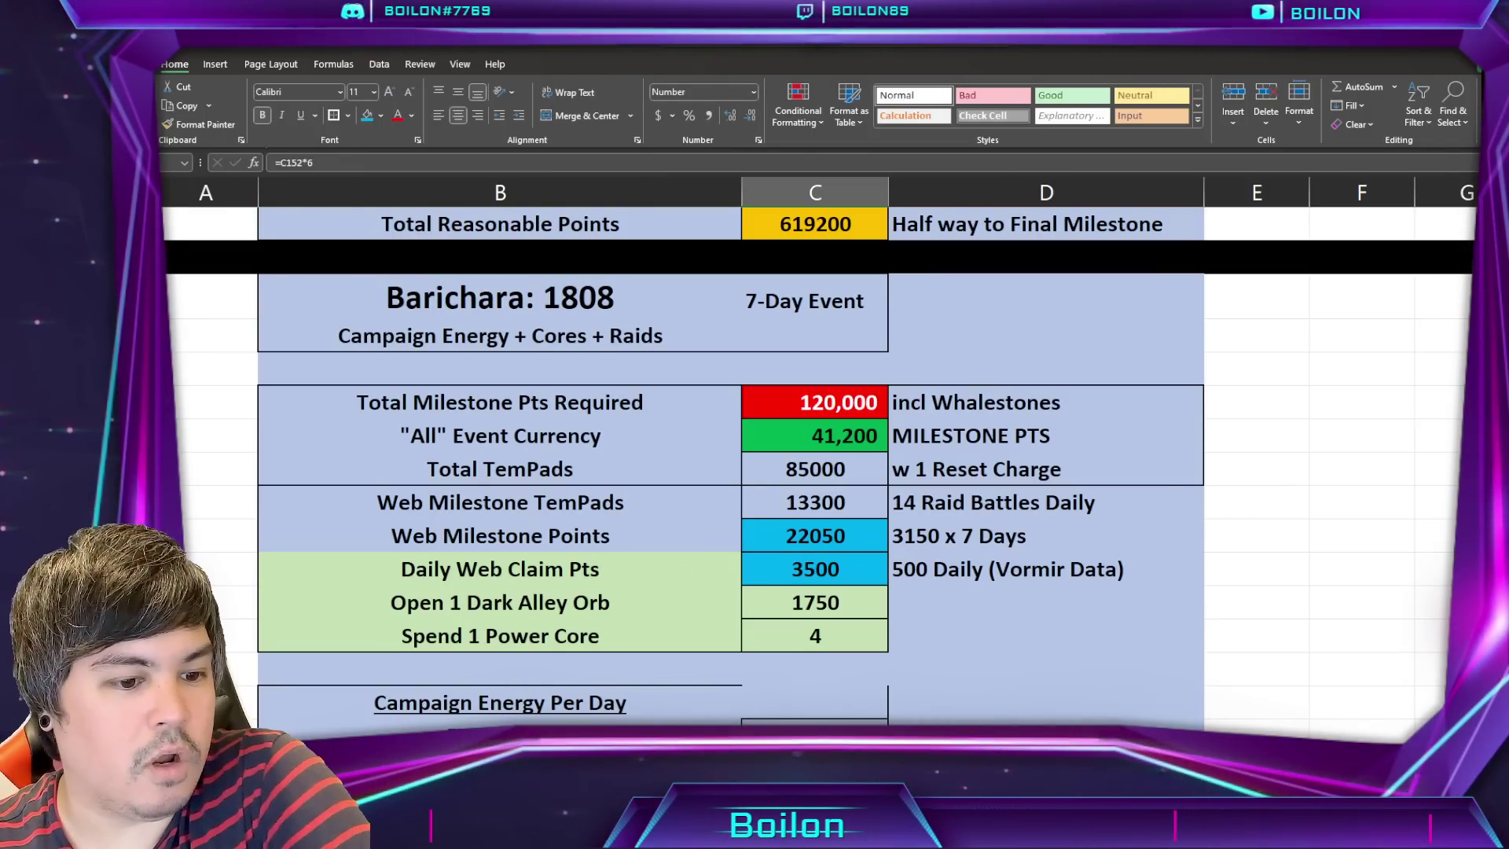
key(alt+Tab)
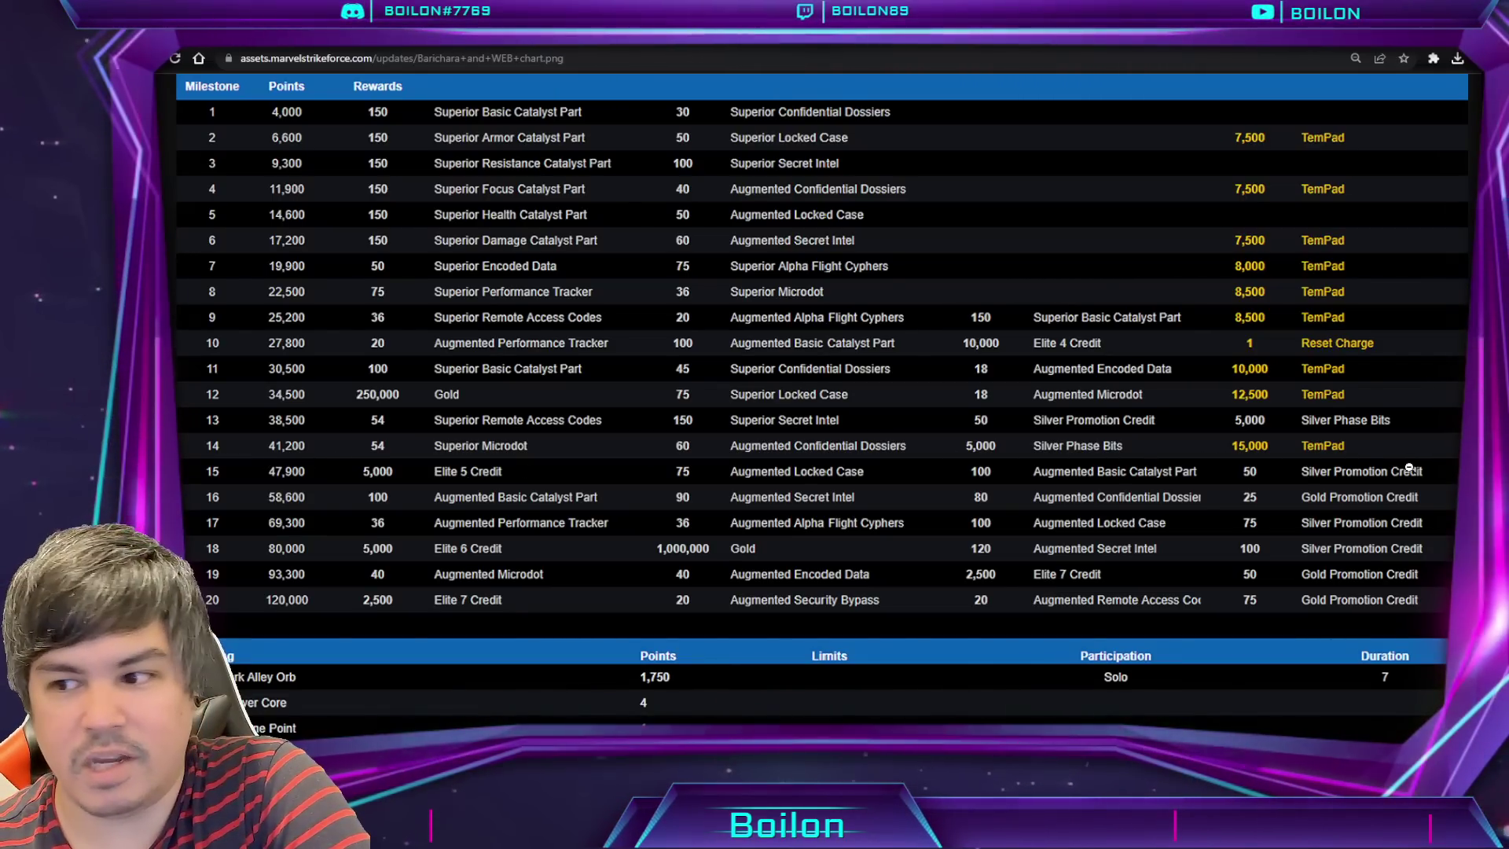
scroll(513, 566, down, 3)
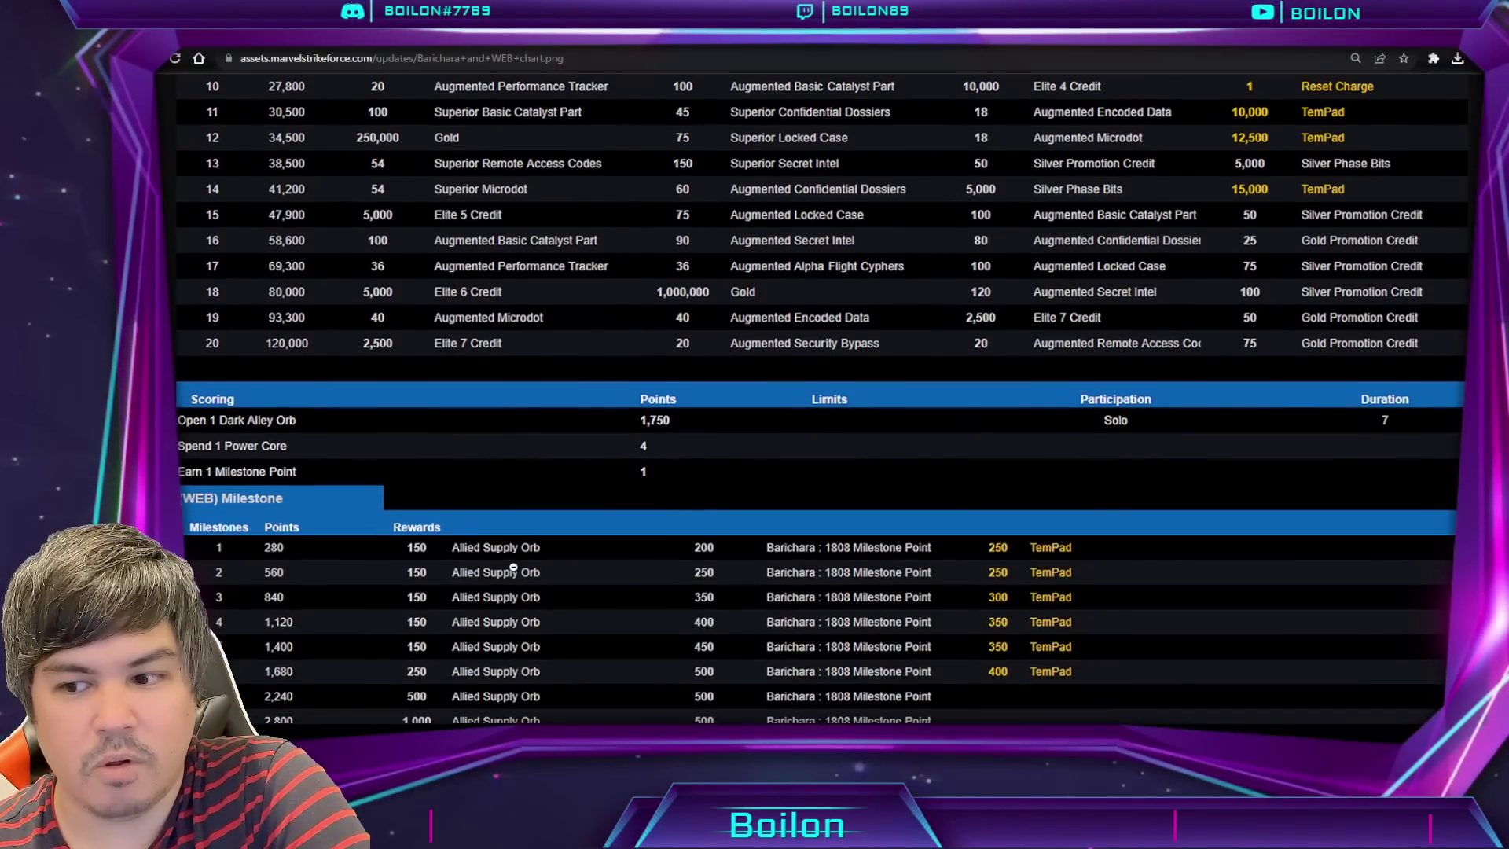
scroll(513, 566, up, 3)
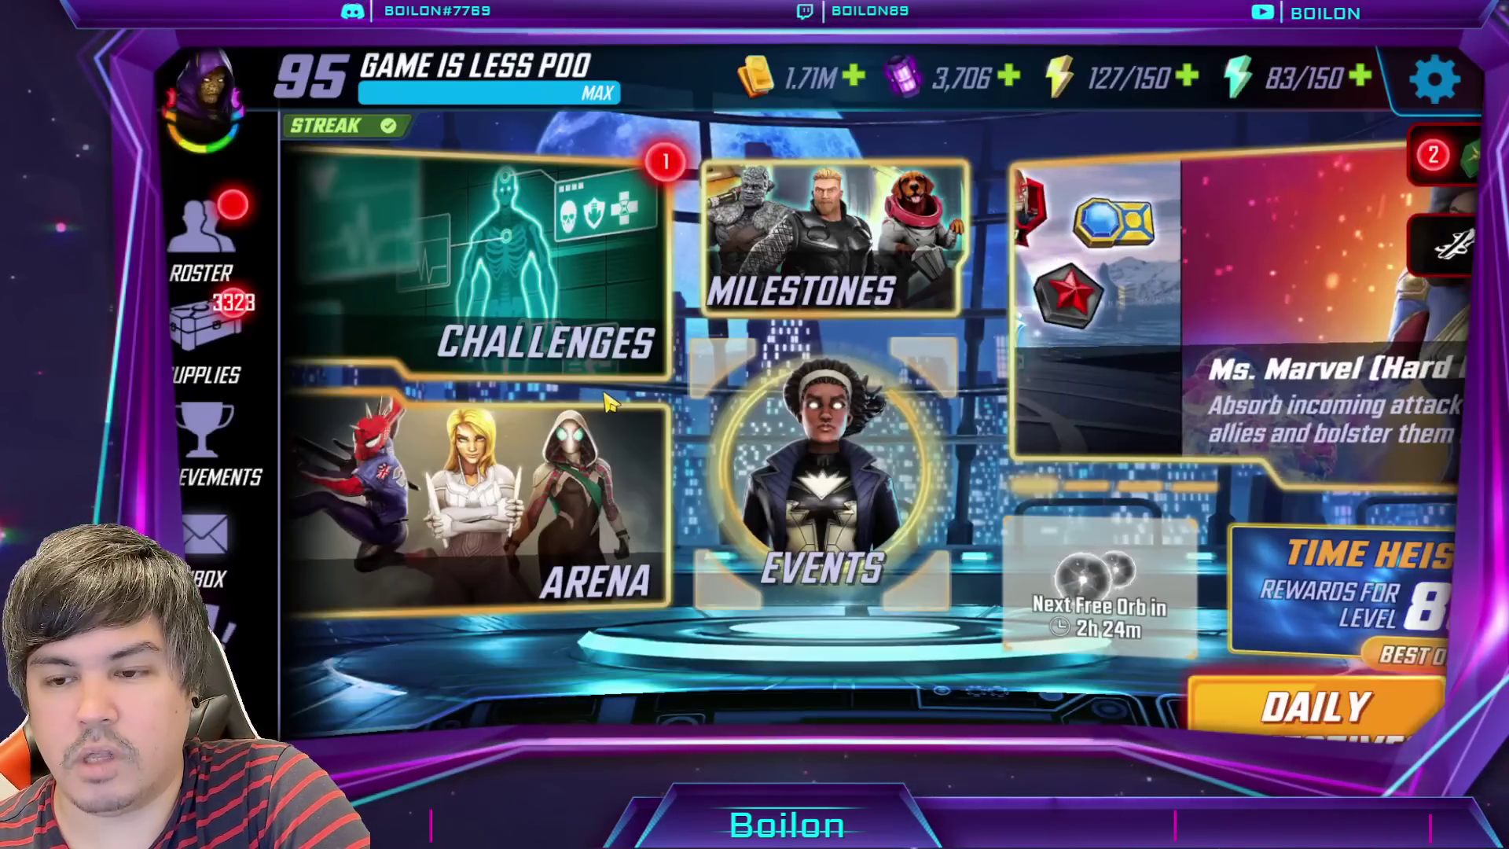
drag(610, 402, 1172, 402)
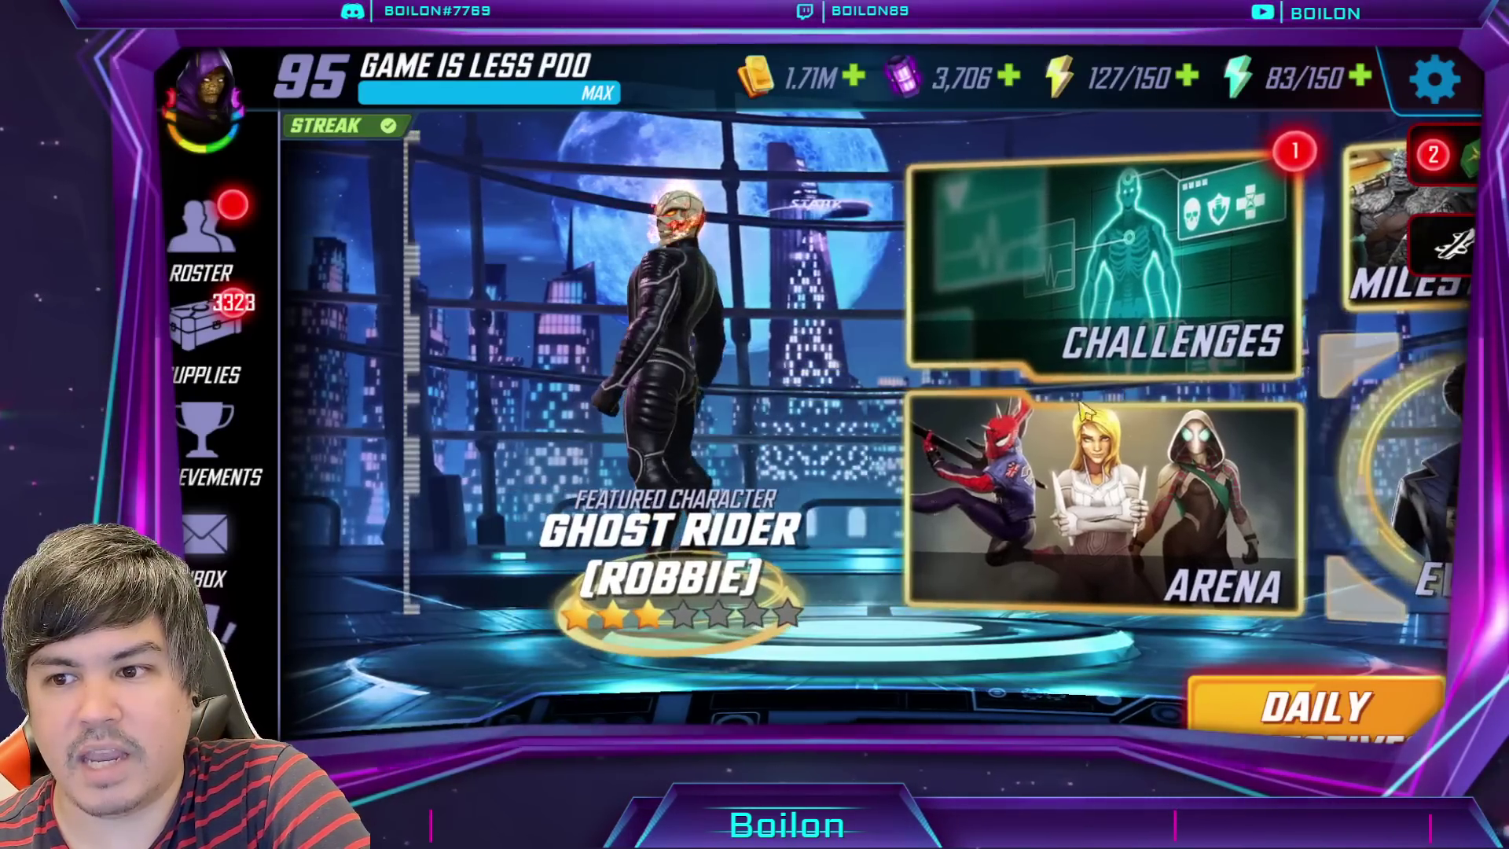